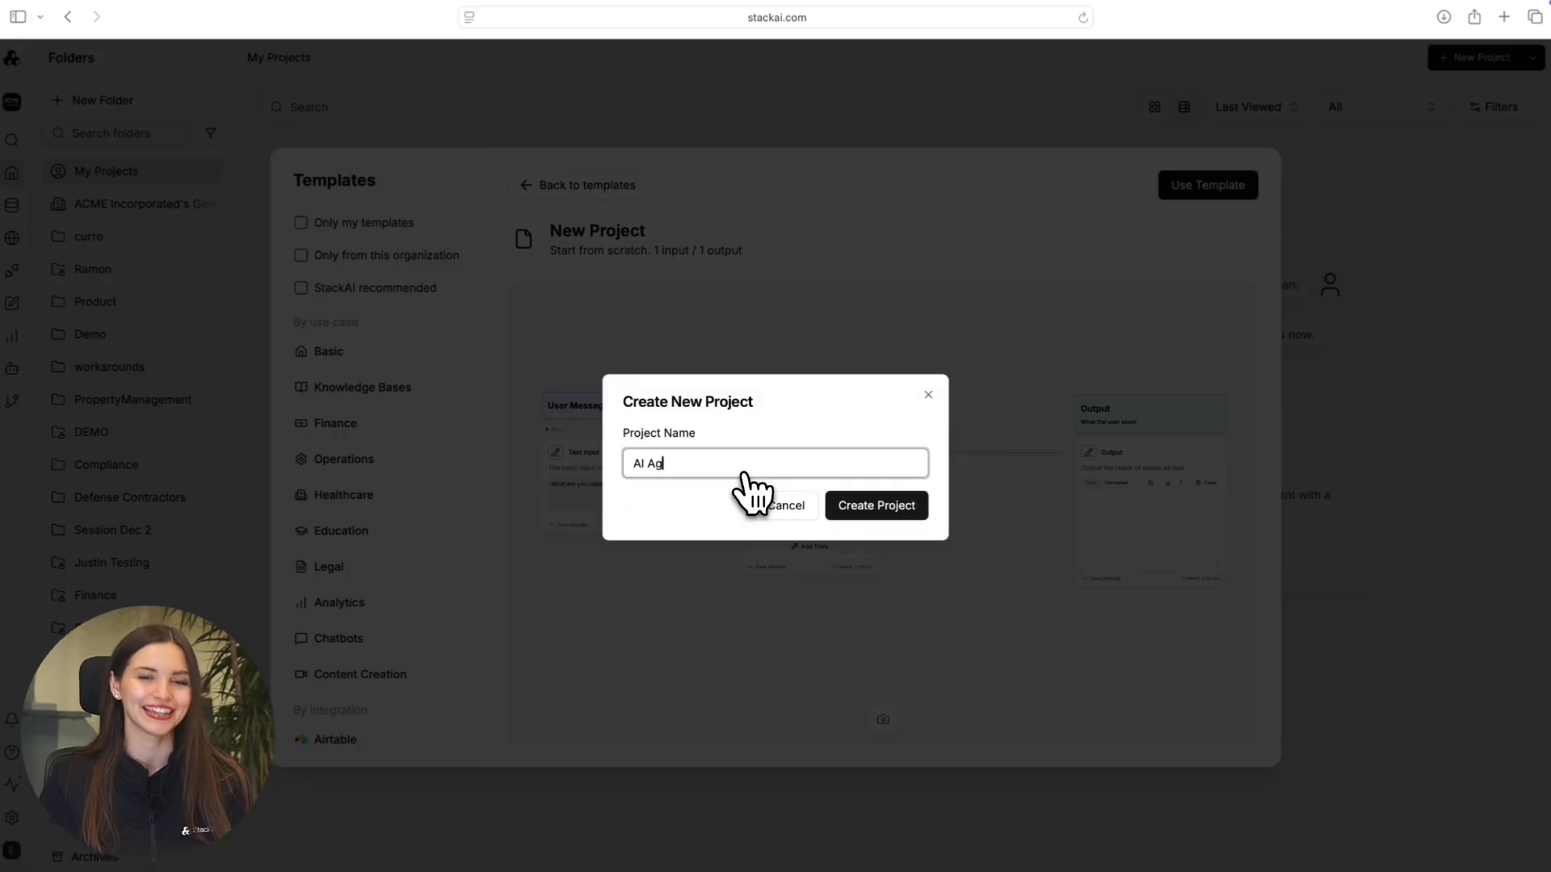
Create the new blank project under the AI Agent name.
left_click(882, 511)
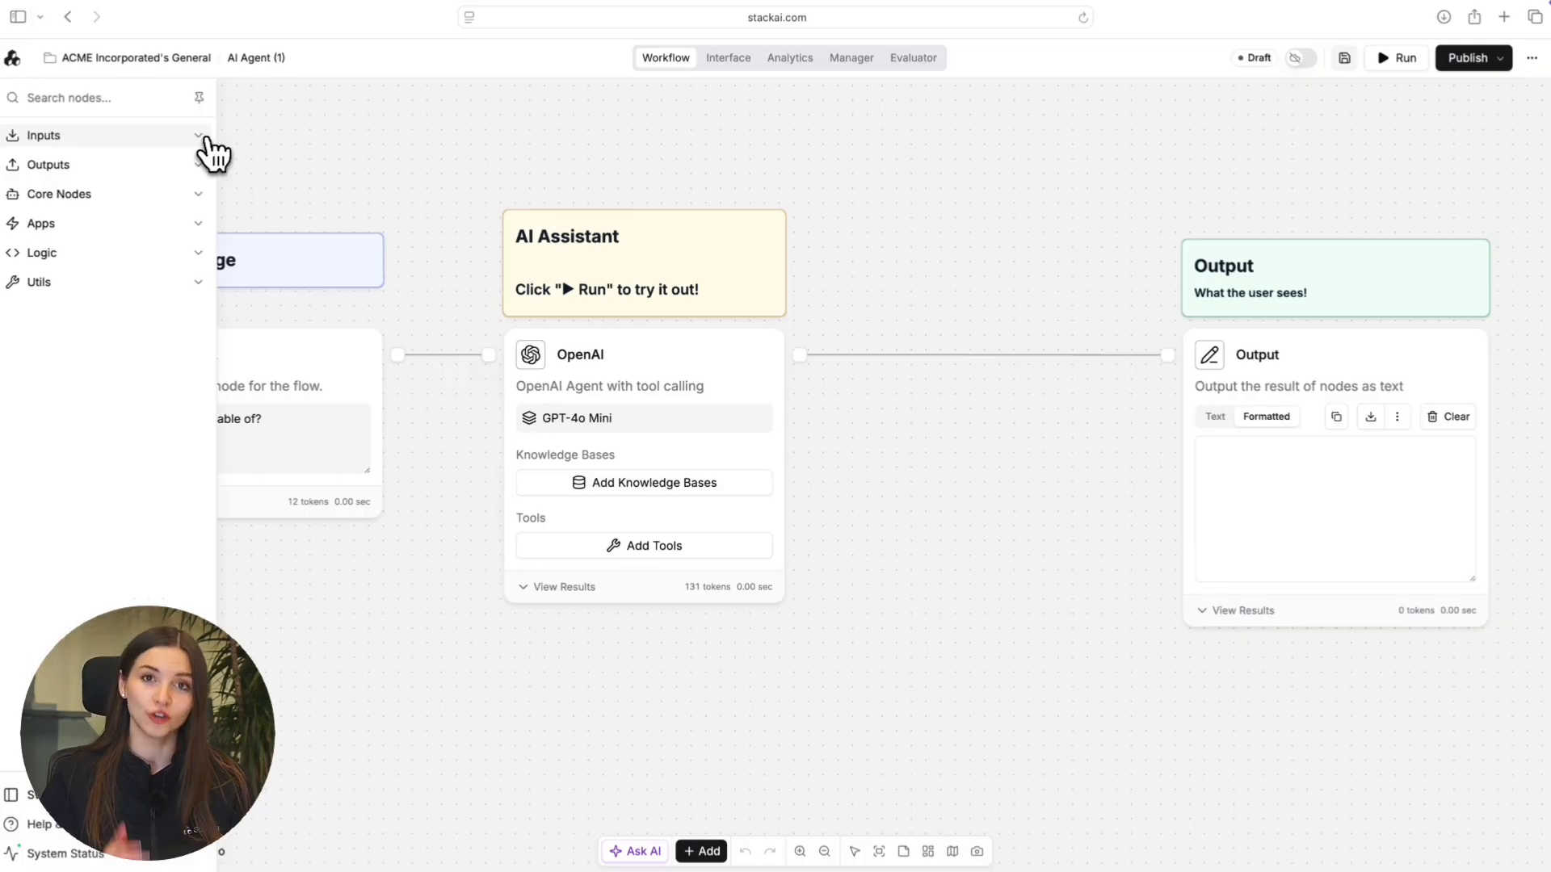
Browse the node library's Inputs, Outputs, Core Nodes and Apps categories.
left_click(200, 136)
left_click(197, 312)
left_click(198, 457)
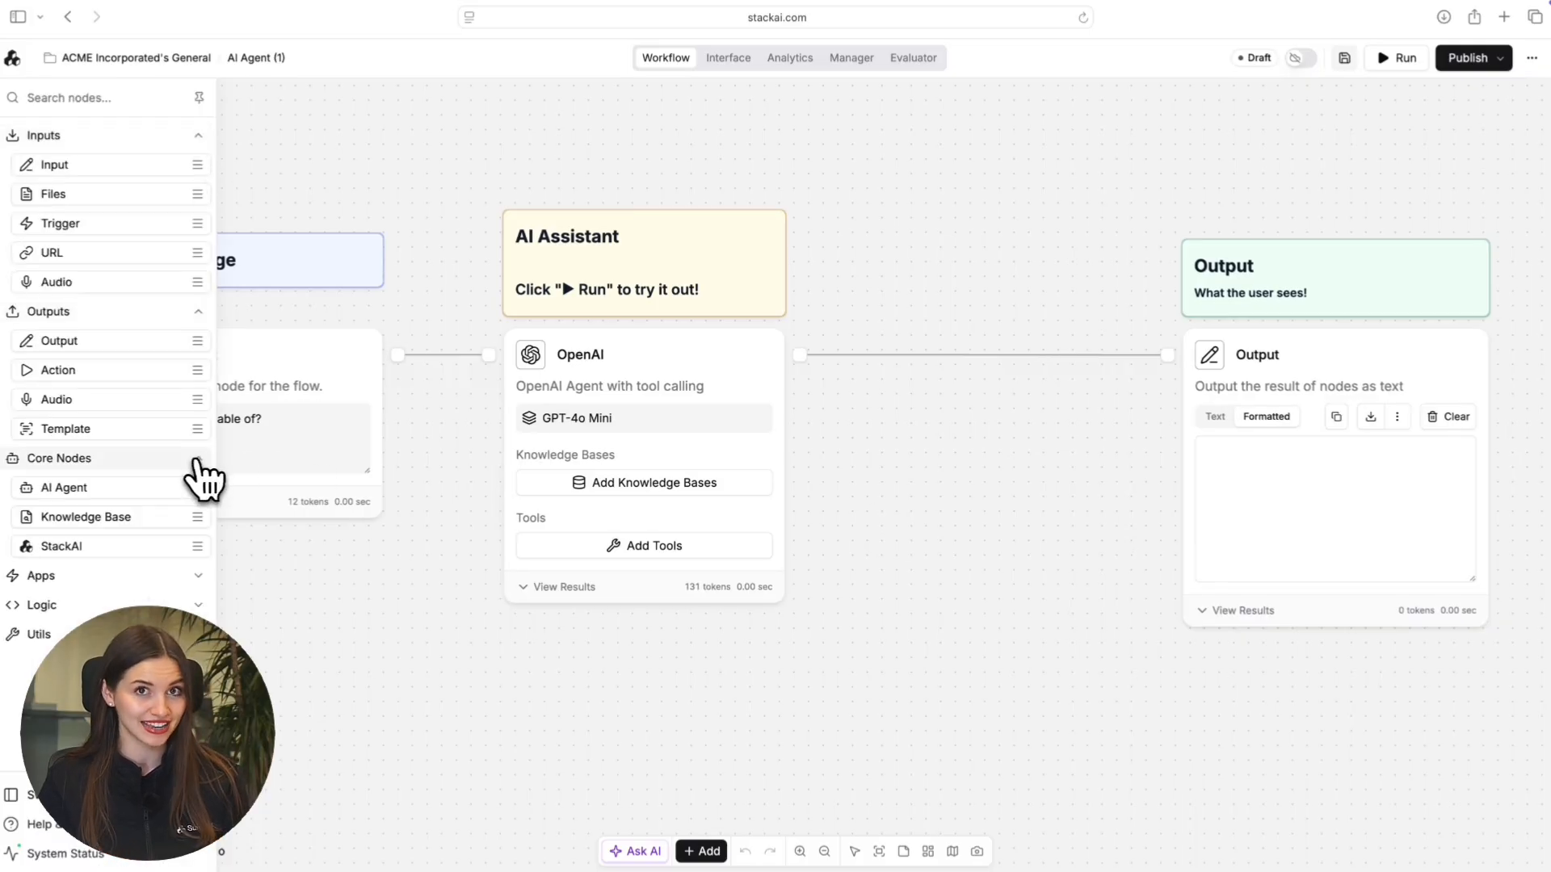
scroll(212, 602, "down", 15)
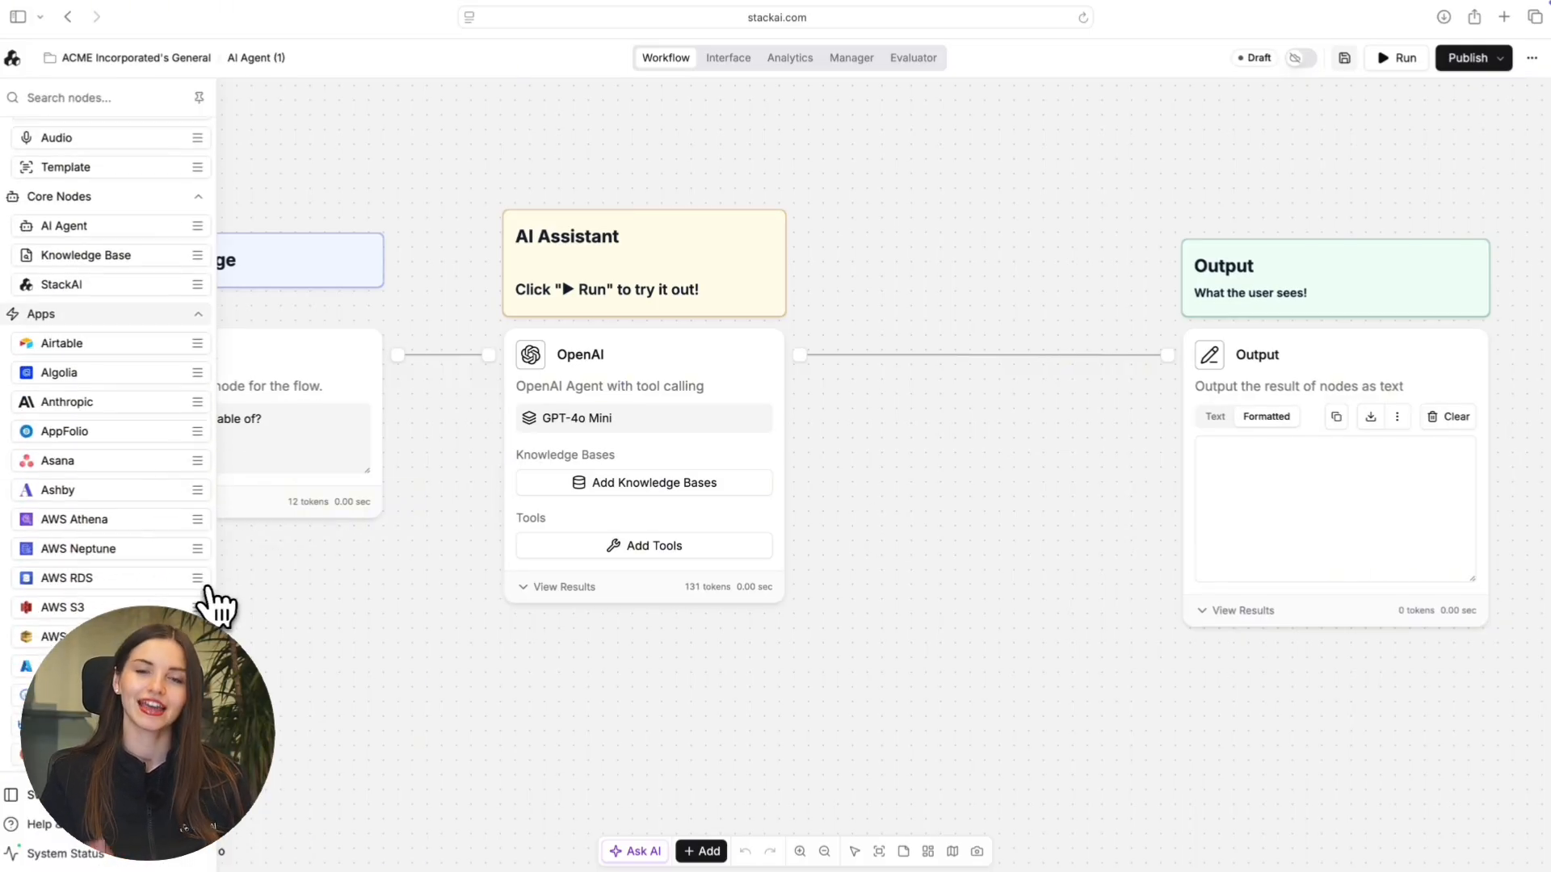
scroll(211, 601, "down", 20)
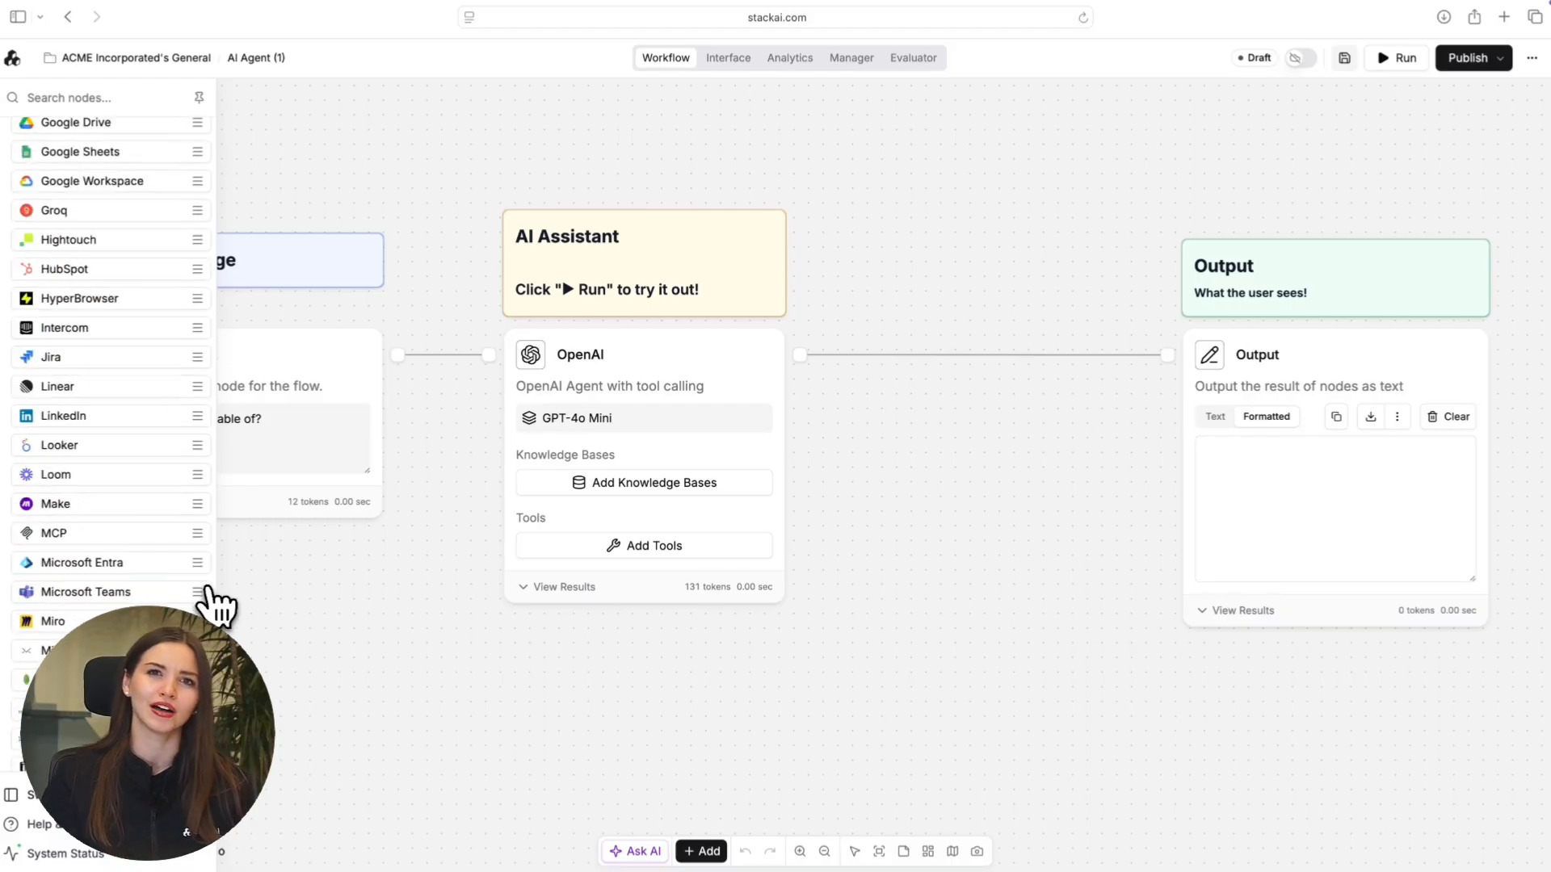
scroll(212, 601, "down", 5)
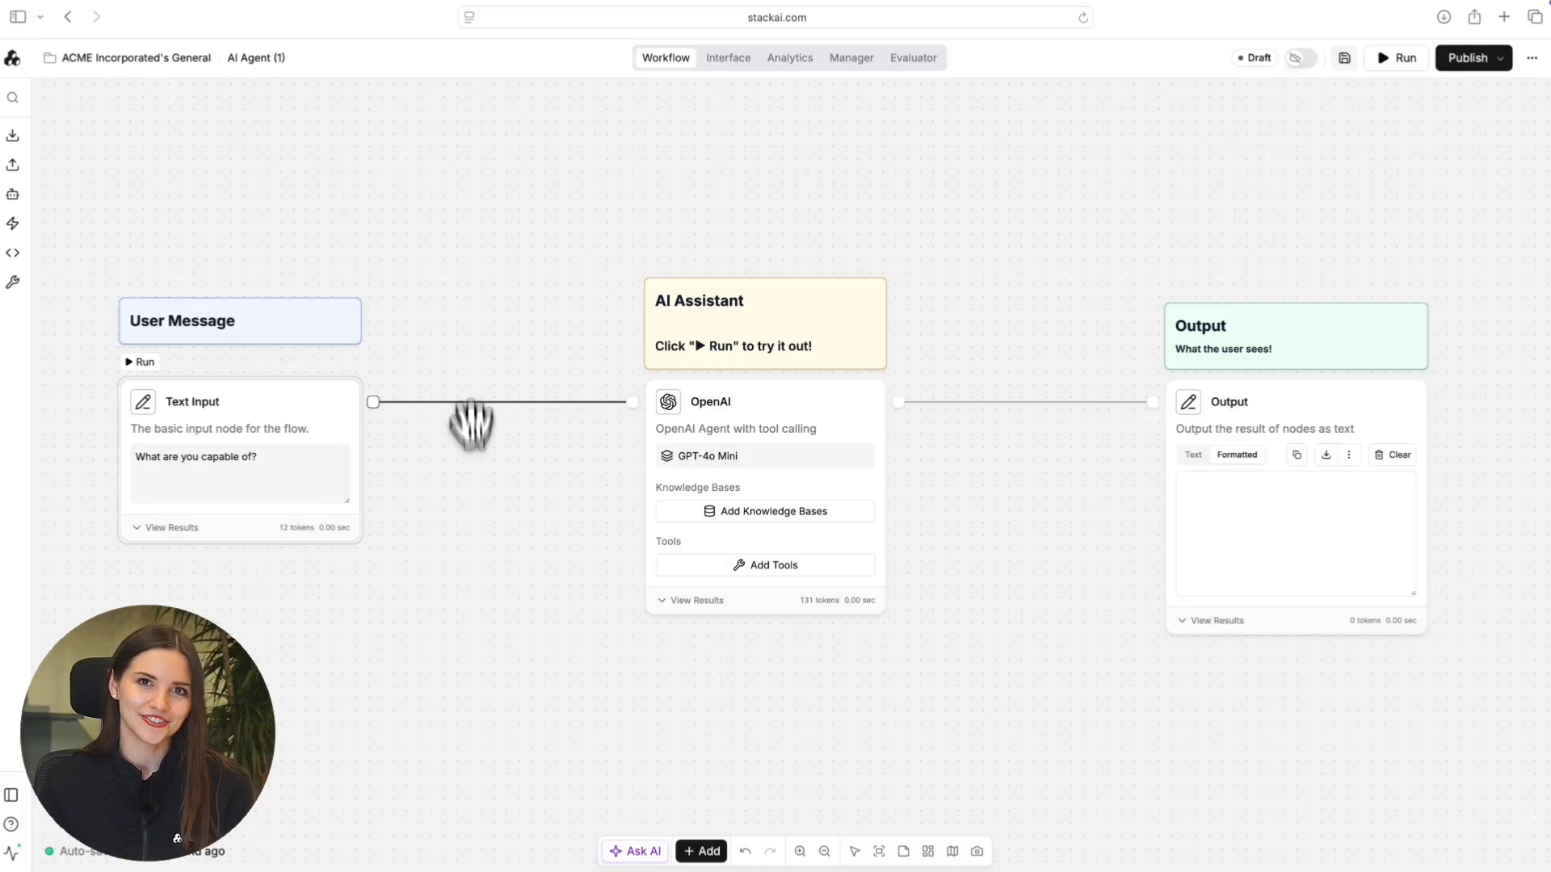
Add a Knowledge Base node and delete the connection between Text Input and OpenAI.
right_click(457, 226)
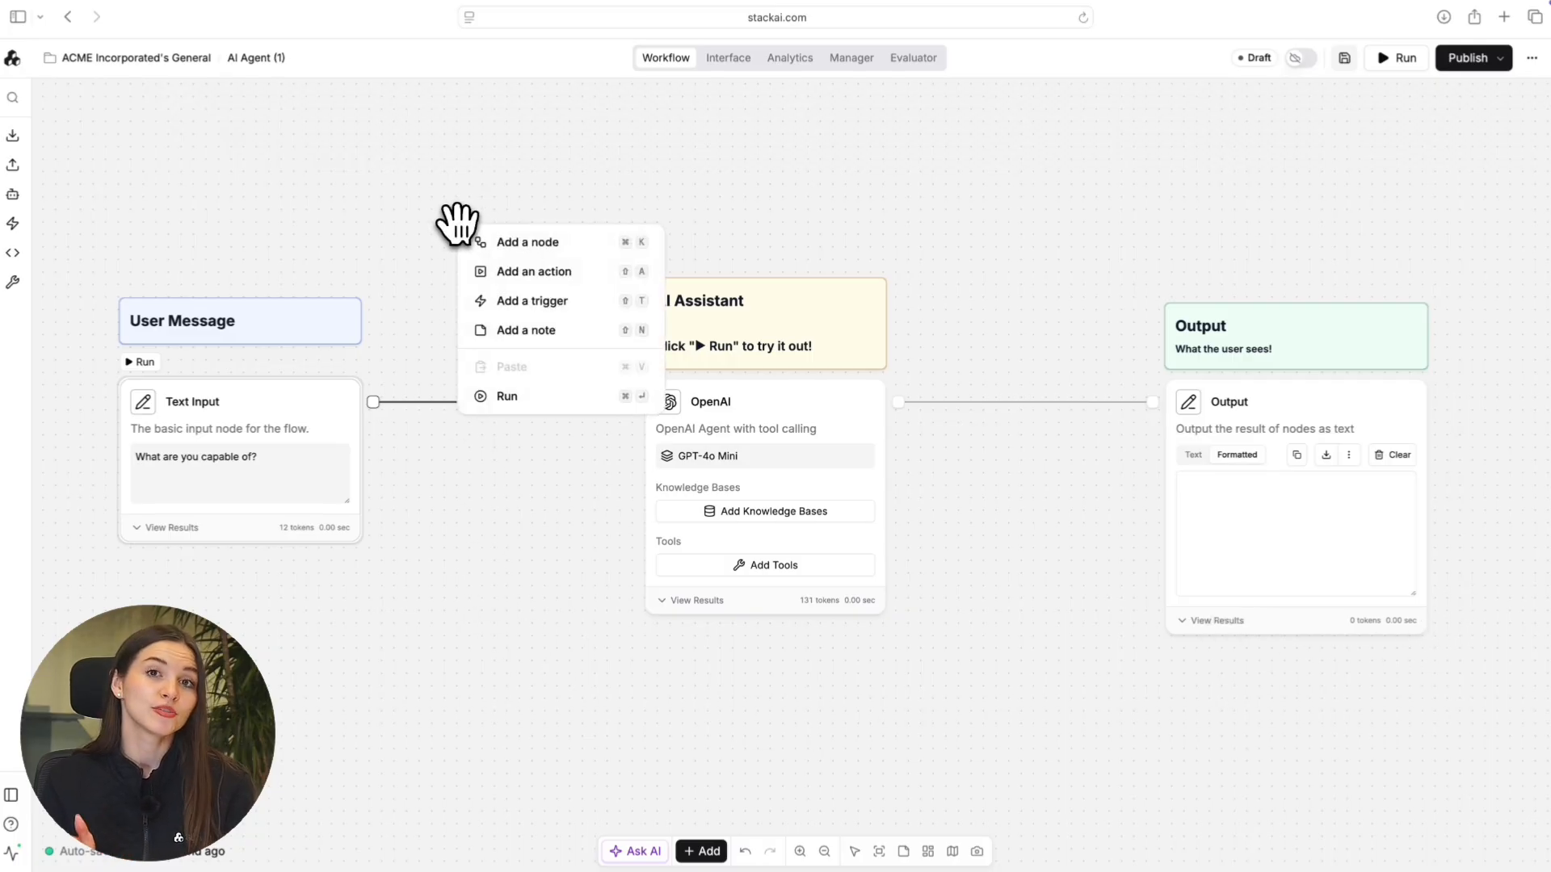
left_click(573, 190)
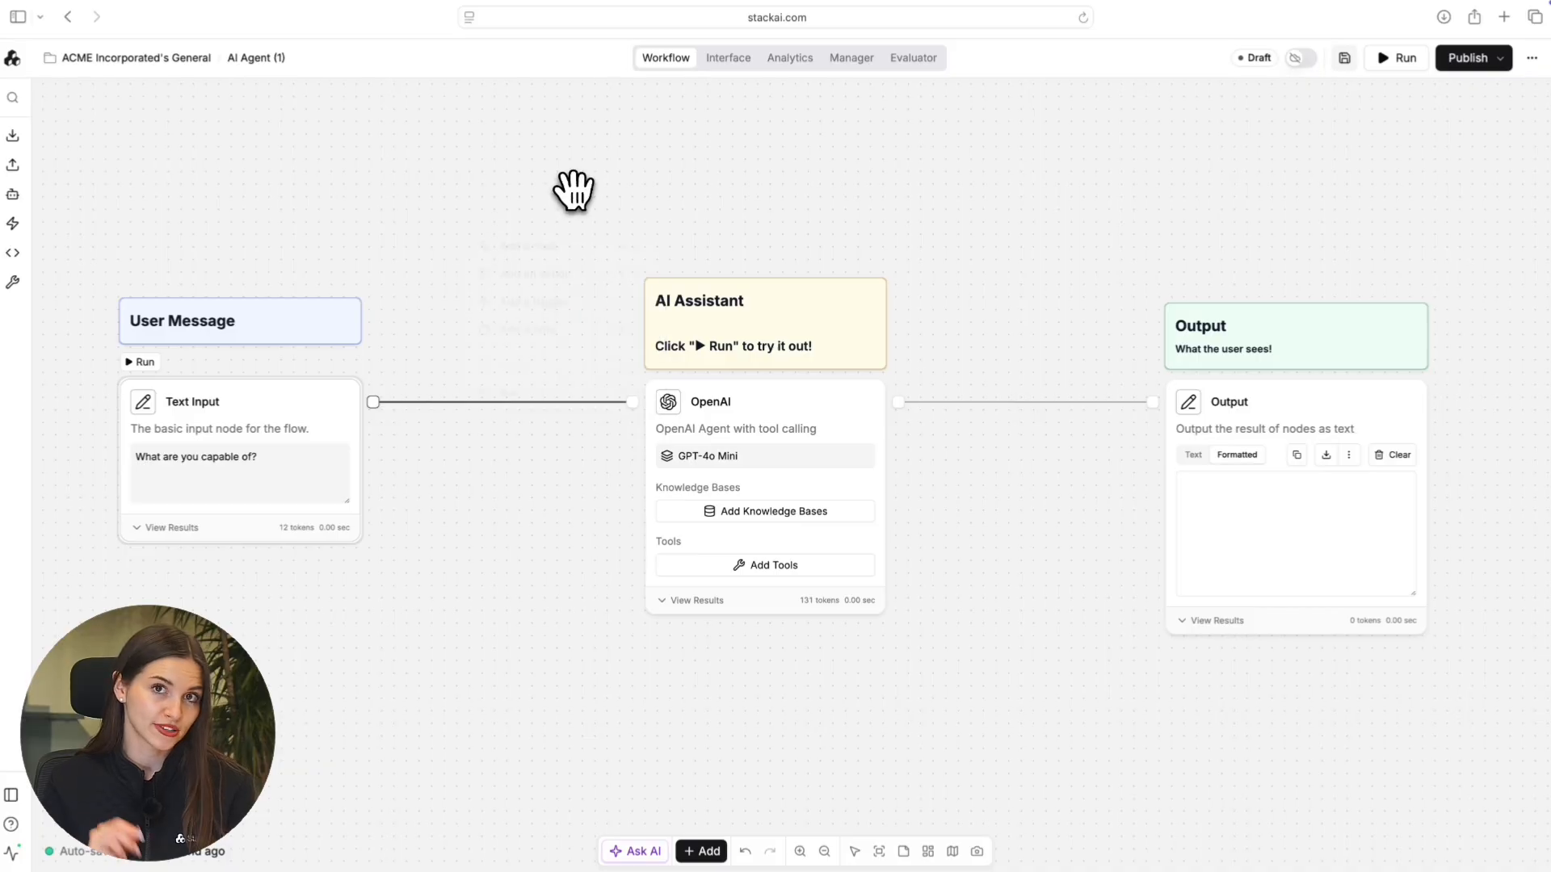
left_click(708, 852)
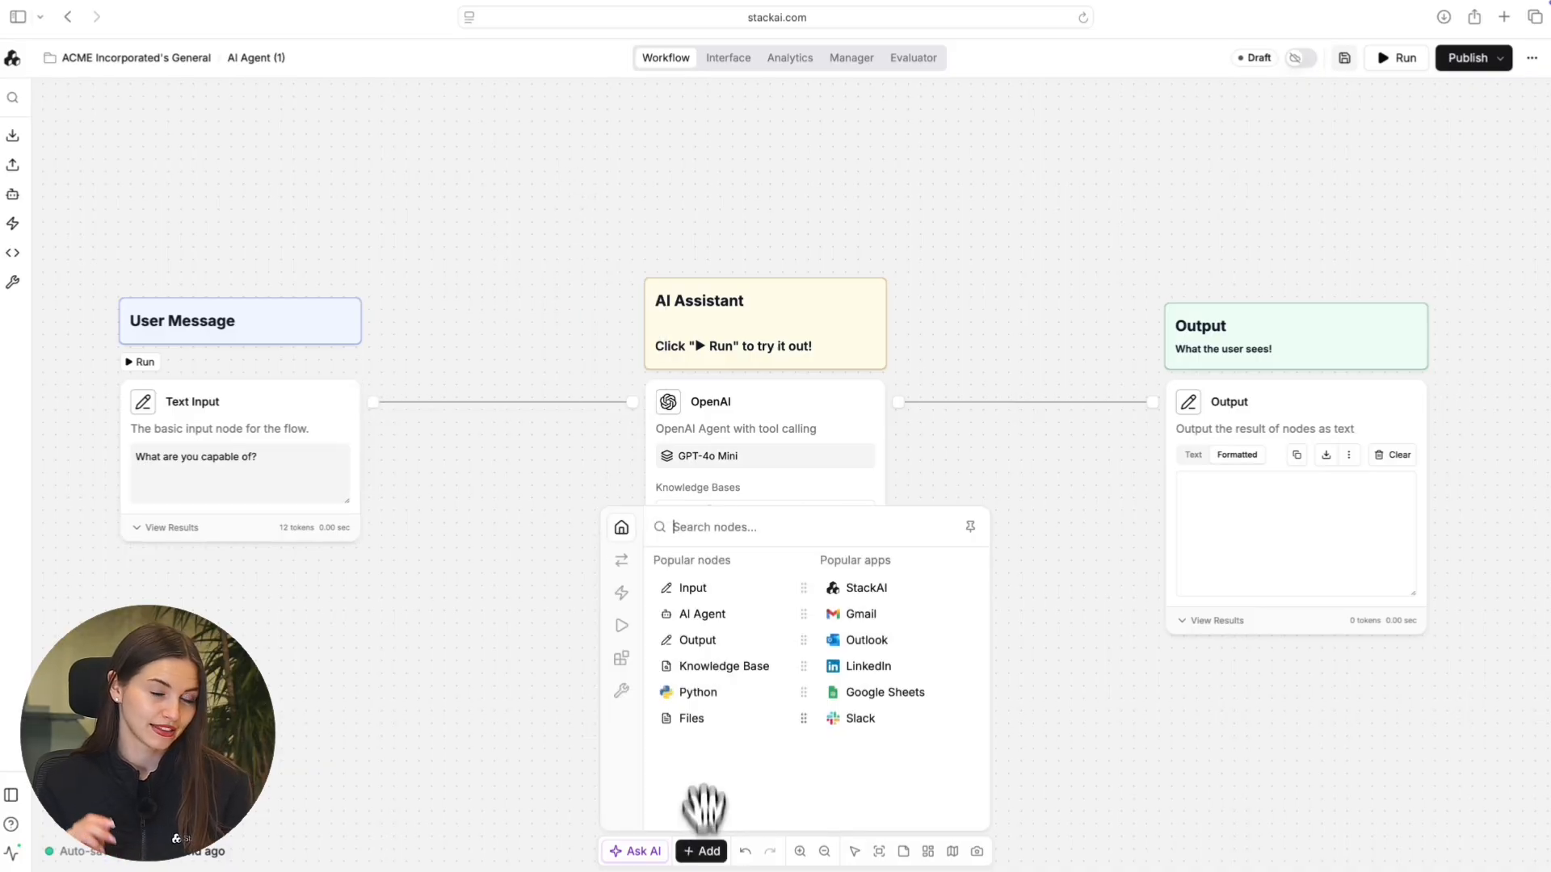
left_click_drag(491, 362, 492, 356)
left_click(491, 480)
key("BackSpace")
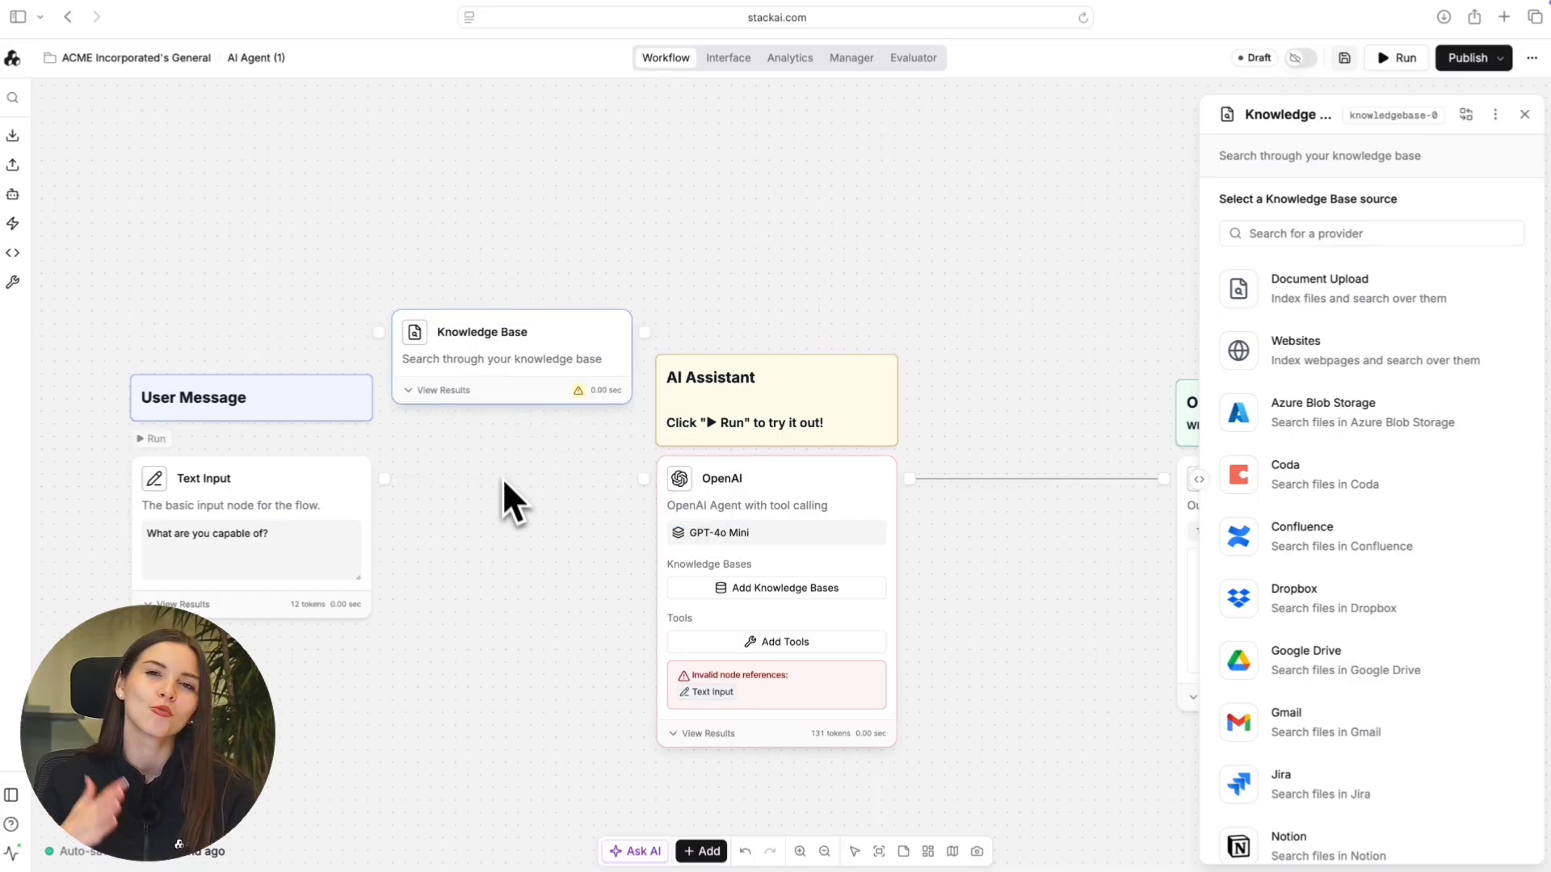
Connect the Knowledge Base node between Text Input and OpenAI and place it in line with them.
left_click_drag(379, 332, 384, 479)
left_click_drag(645, 332, 644, 479)
left_click(694, 205)
left_click_drag(225, 478, 126, 479)
left_click_drag(539, 331, 507, 477)
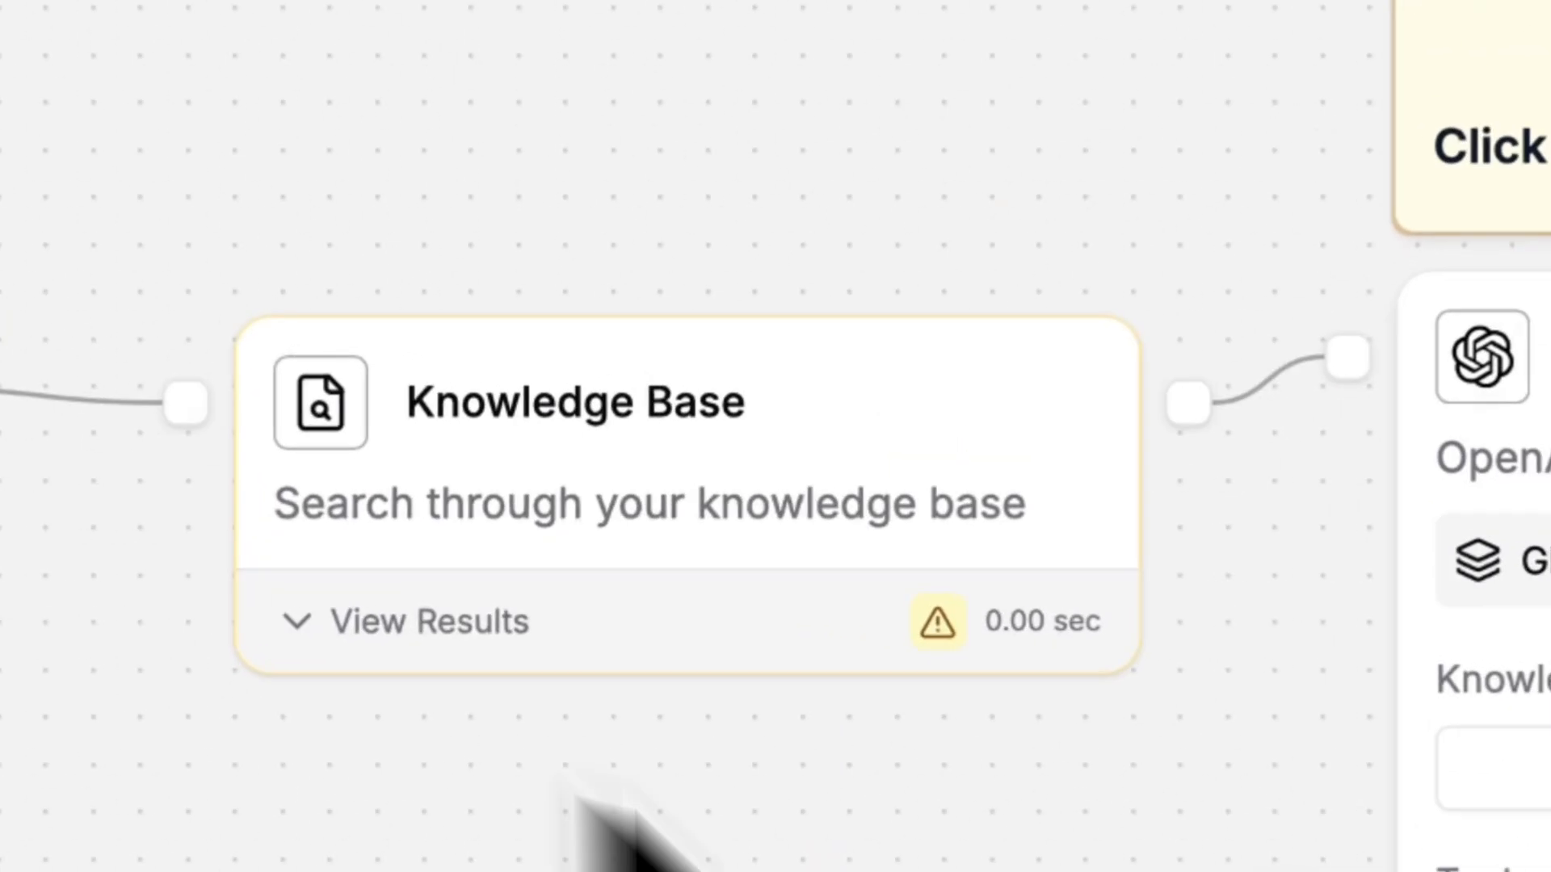
Look through the source providers available for the Knowledge Base node, leaving its source unselected.
left_click(657, 450)
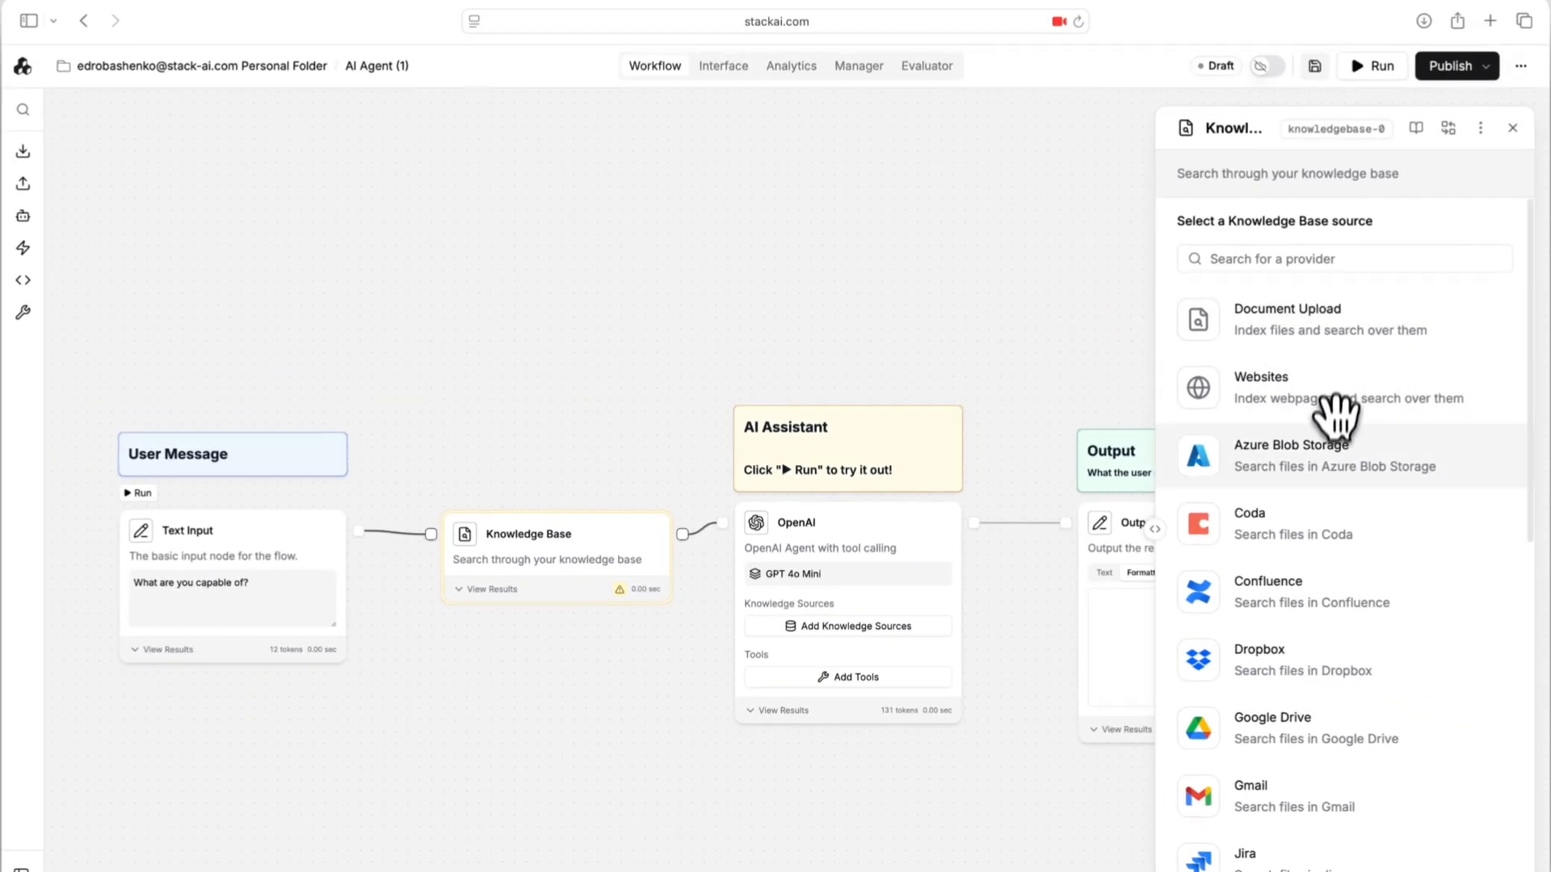
scroll(1343, 692, "down", 6)
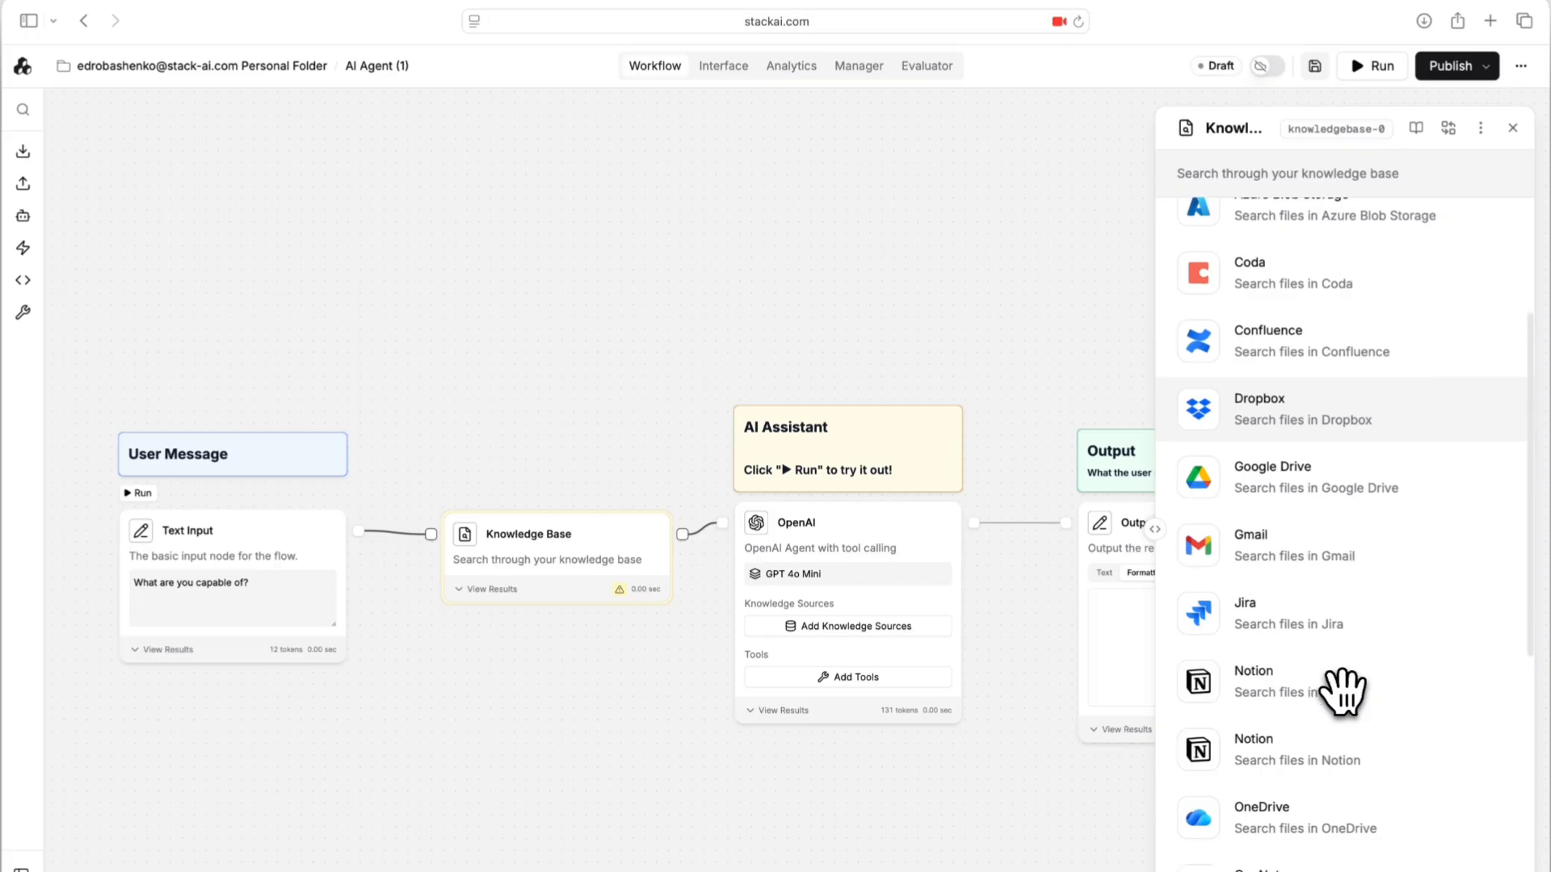
scroll(1343, 693, "down", 5)
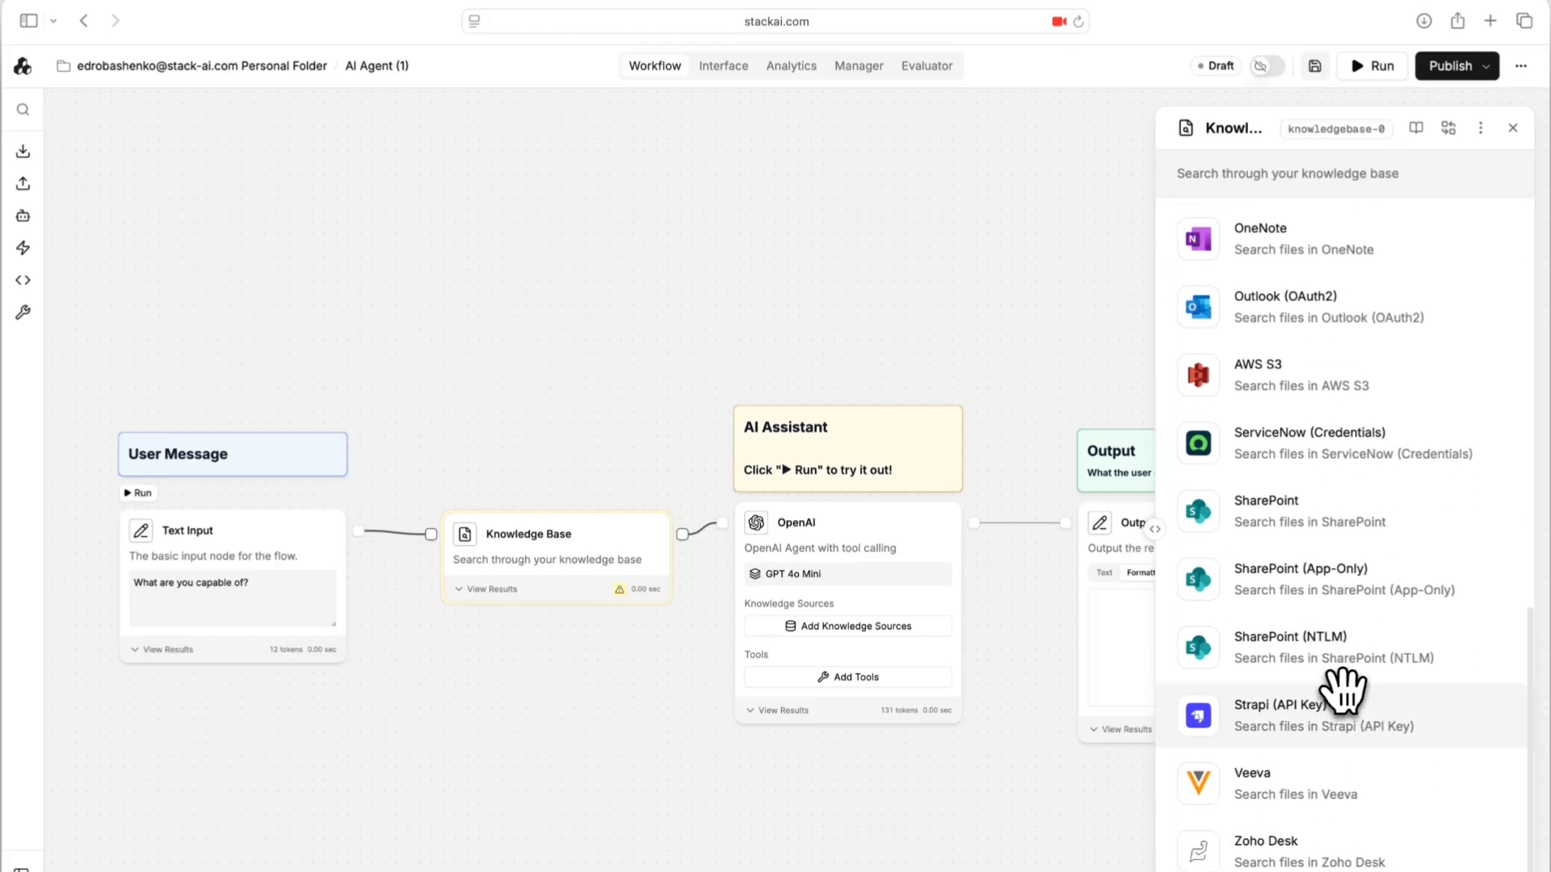
left_click(1513, 127)
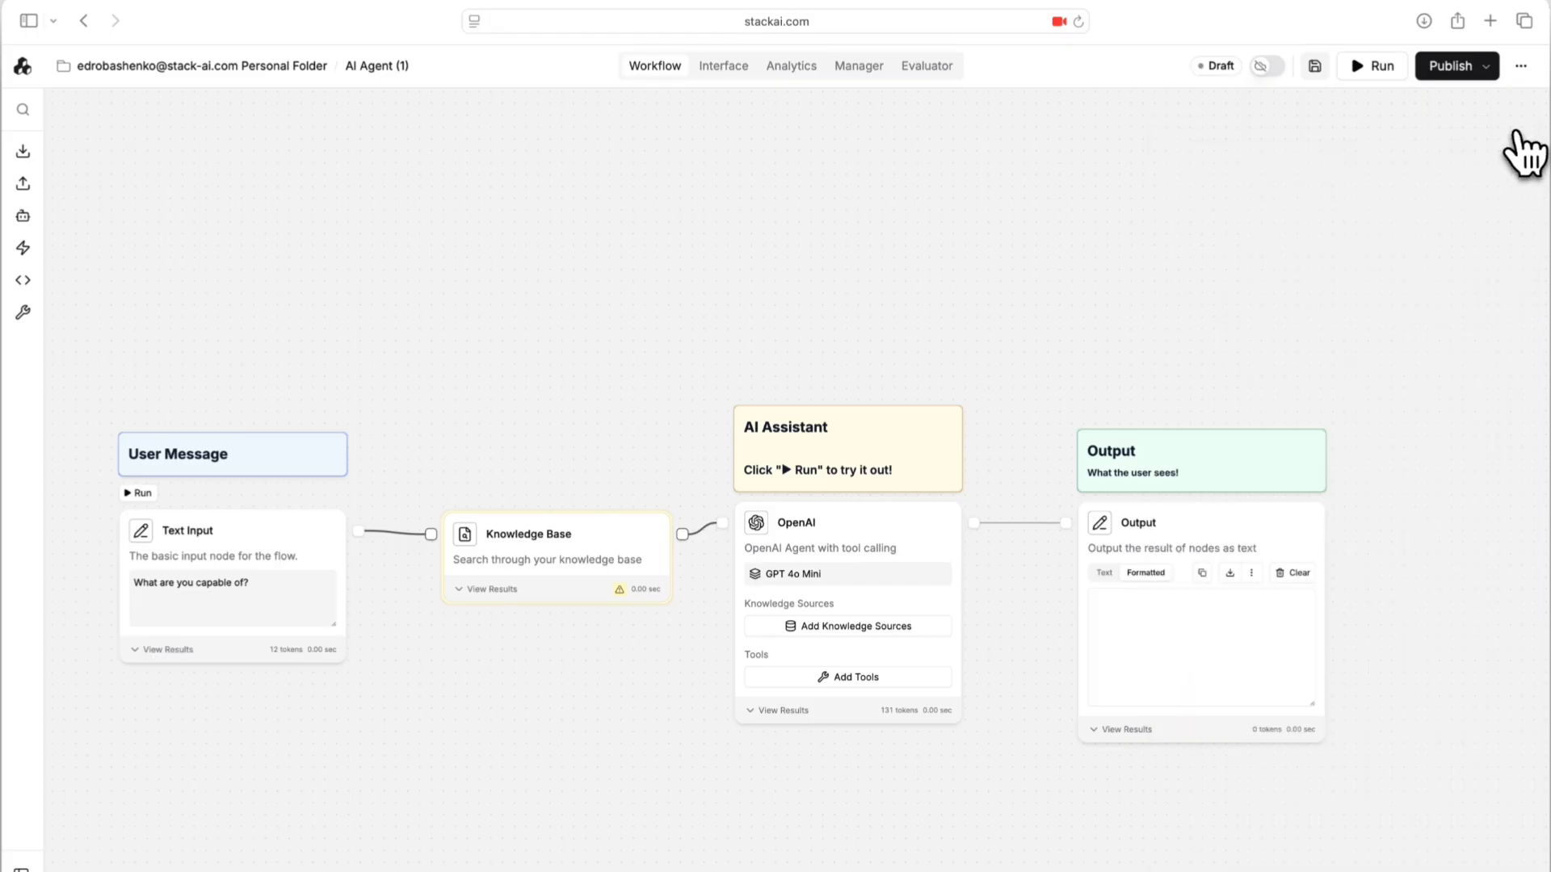
Browse the apps that can be added as tools to the OpenAI node.
left_click(850, 681)
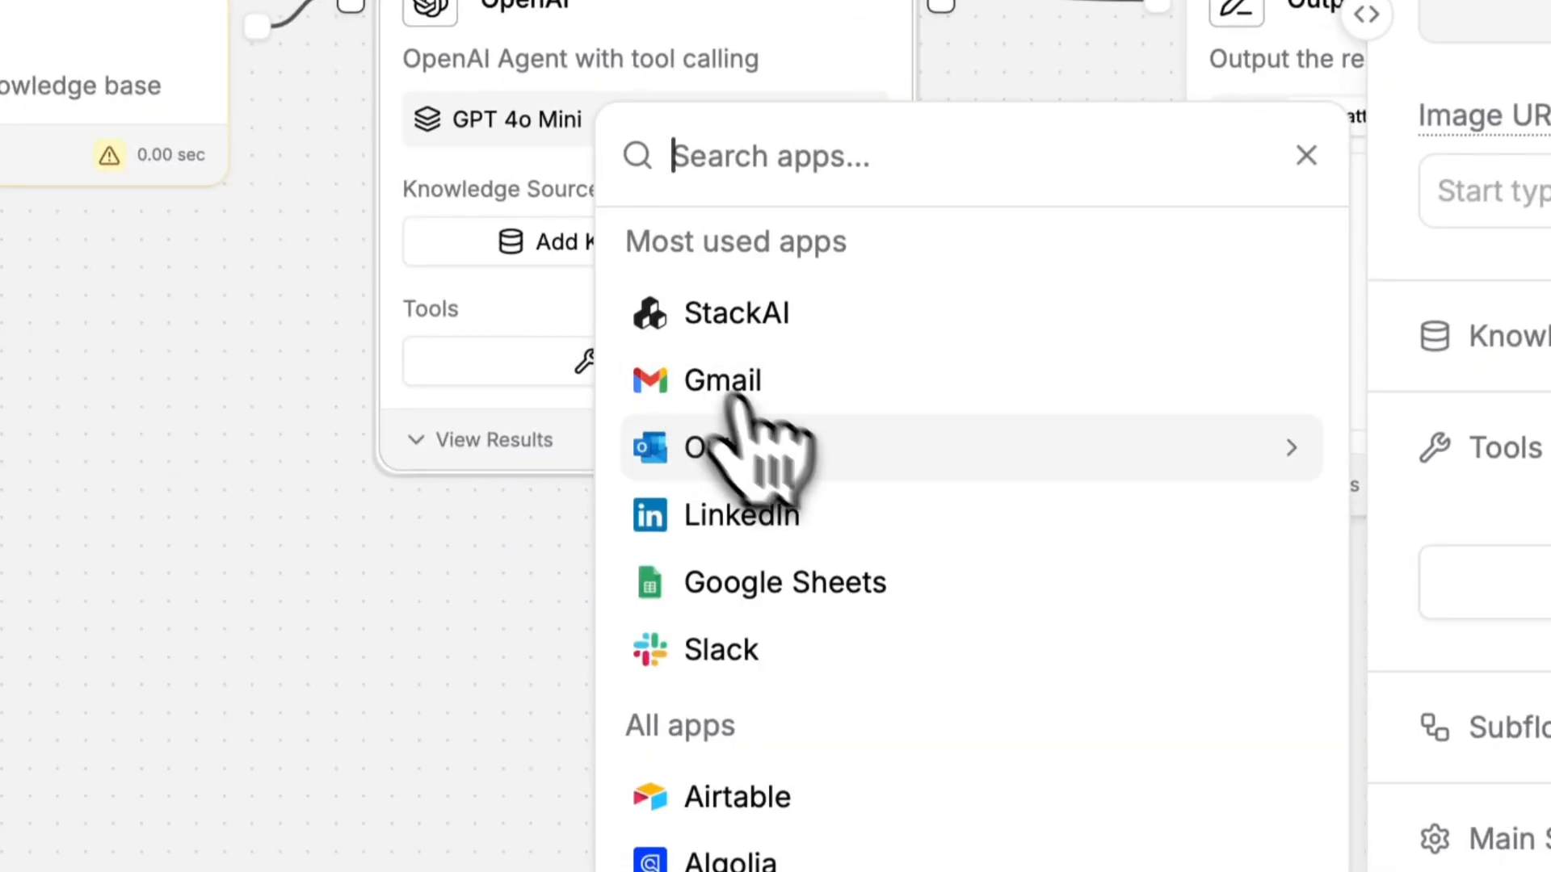
scroll(938, 735, "down", 3)
scroll(859, 496, "down", 3)
scroll(893, 571, "down", 10)
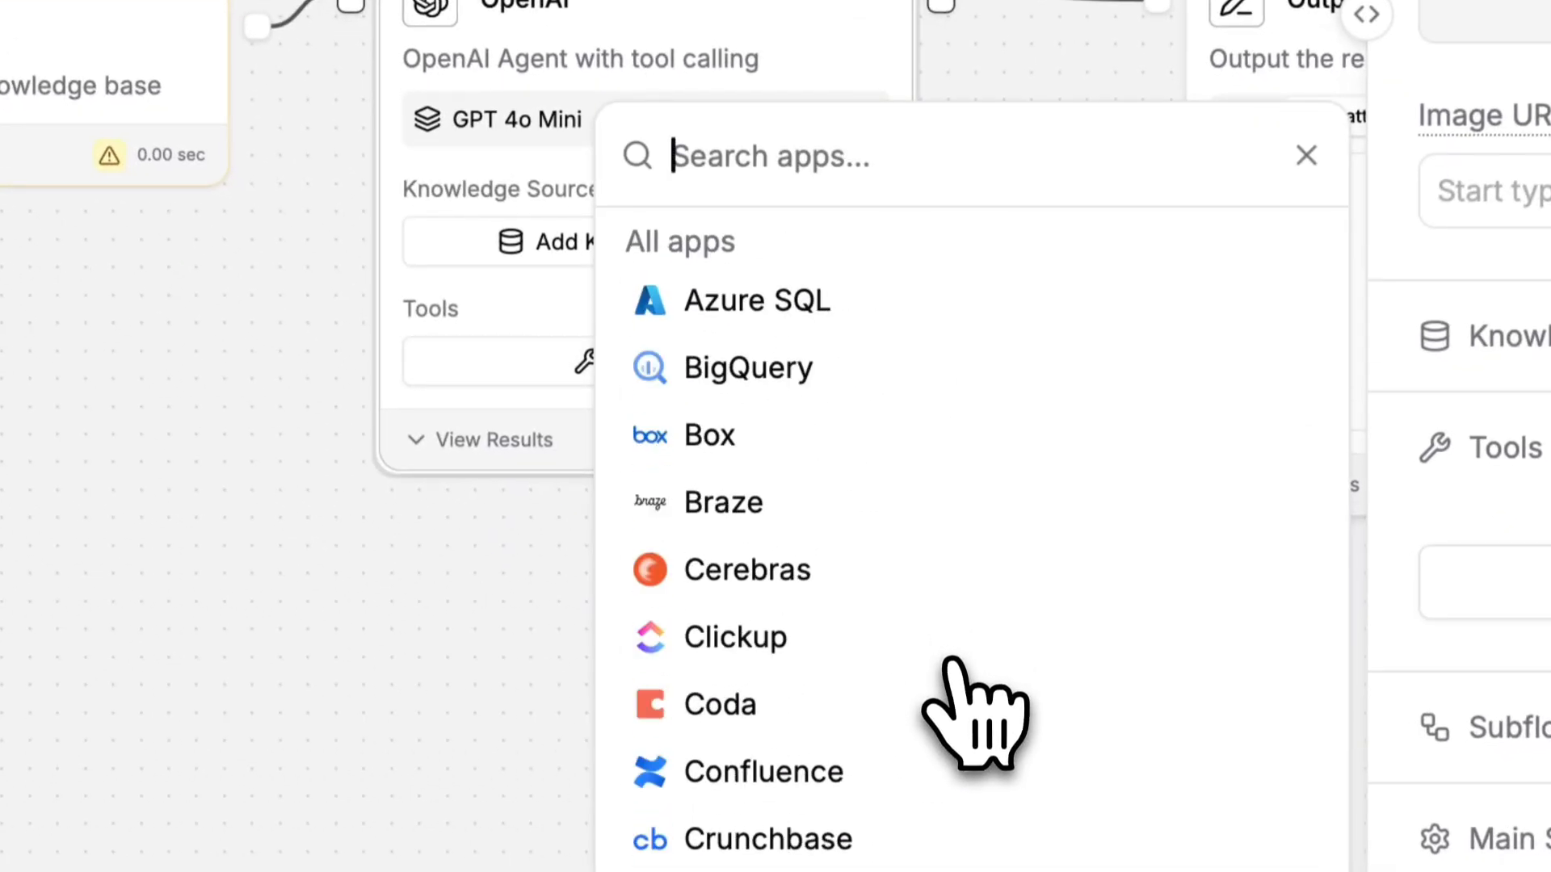
scroll(952, 662, "down", 15)
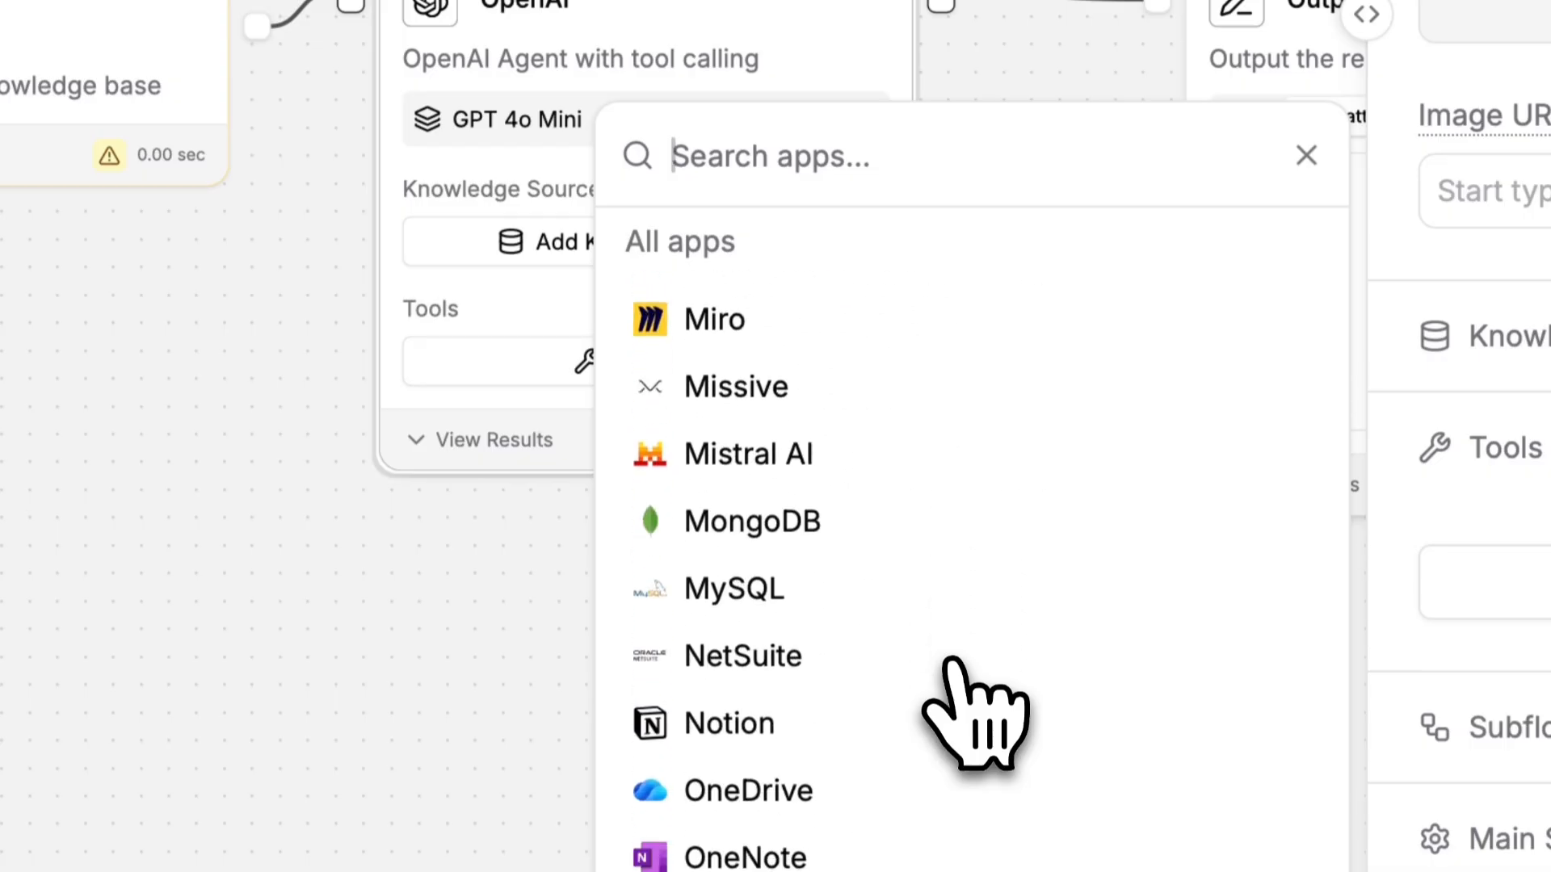
scroll(951, 662, "up", 20)
Search the tool apps for "Sharepo" and open SharePoint's actions.
type("Share")
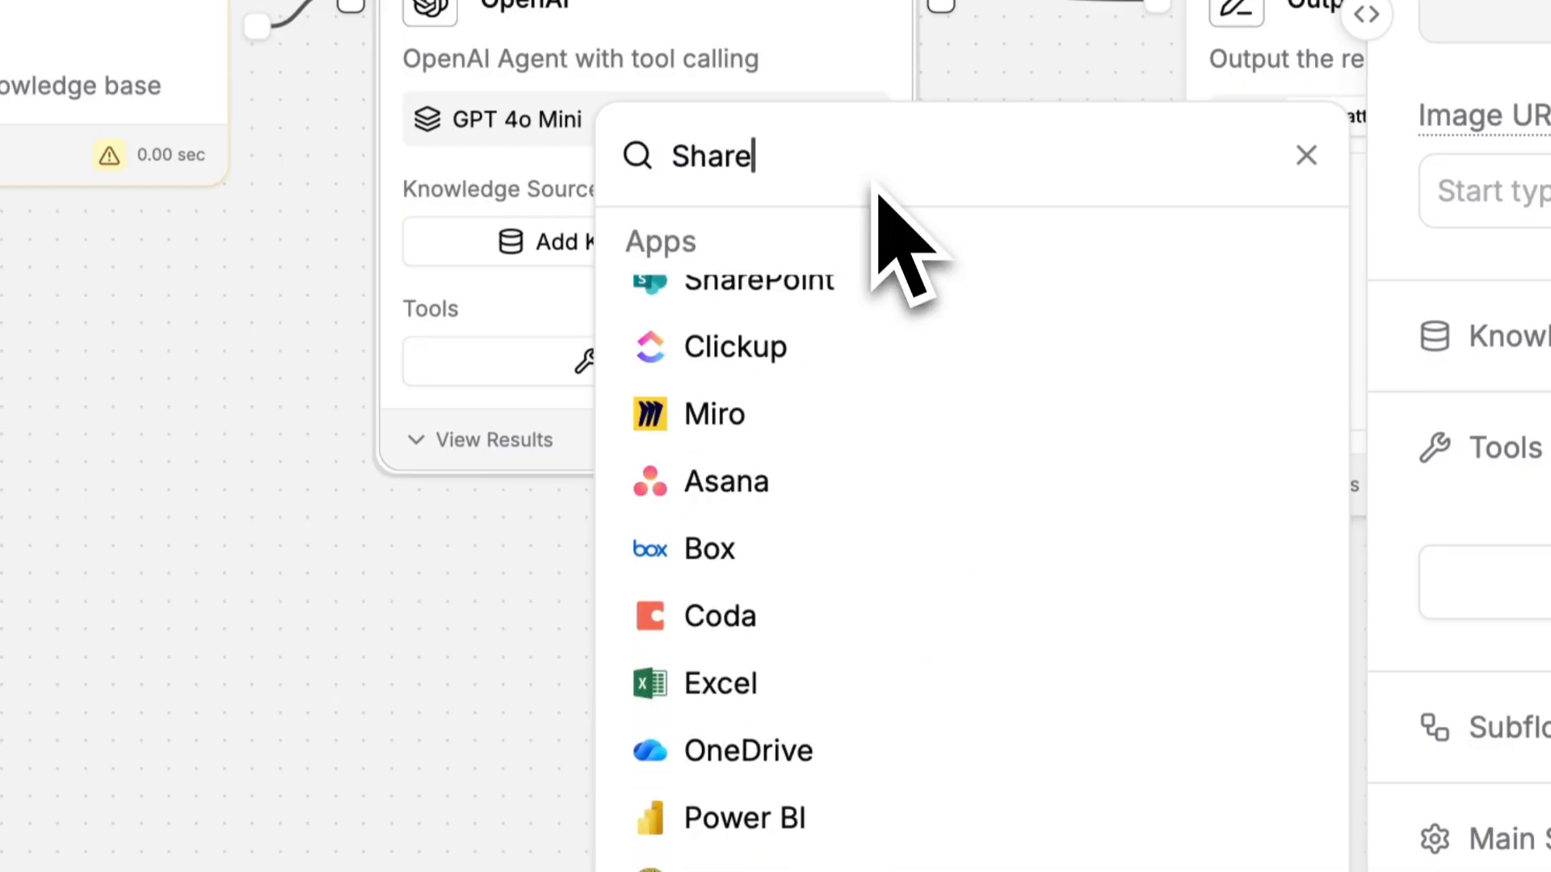
type("po")
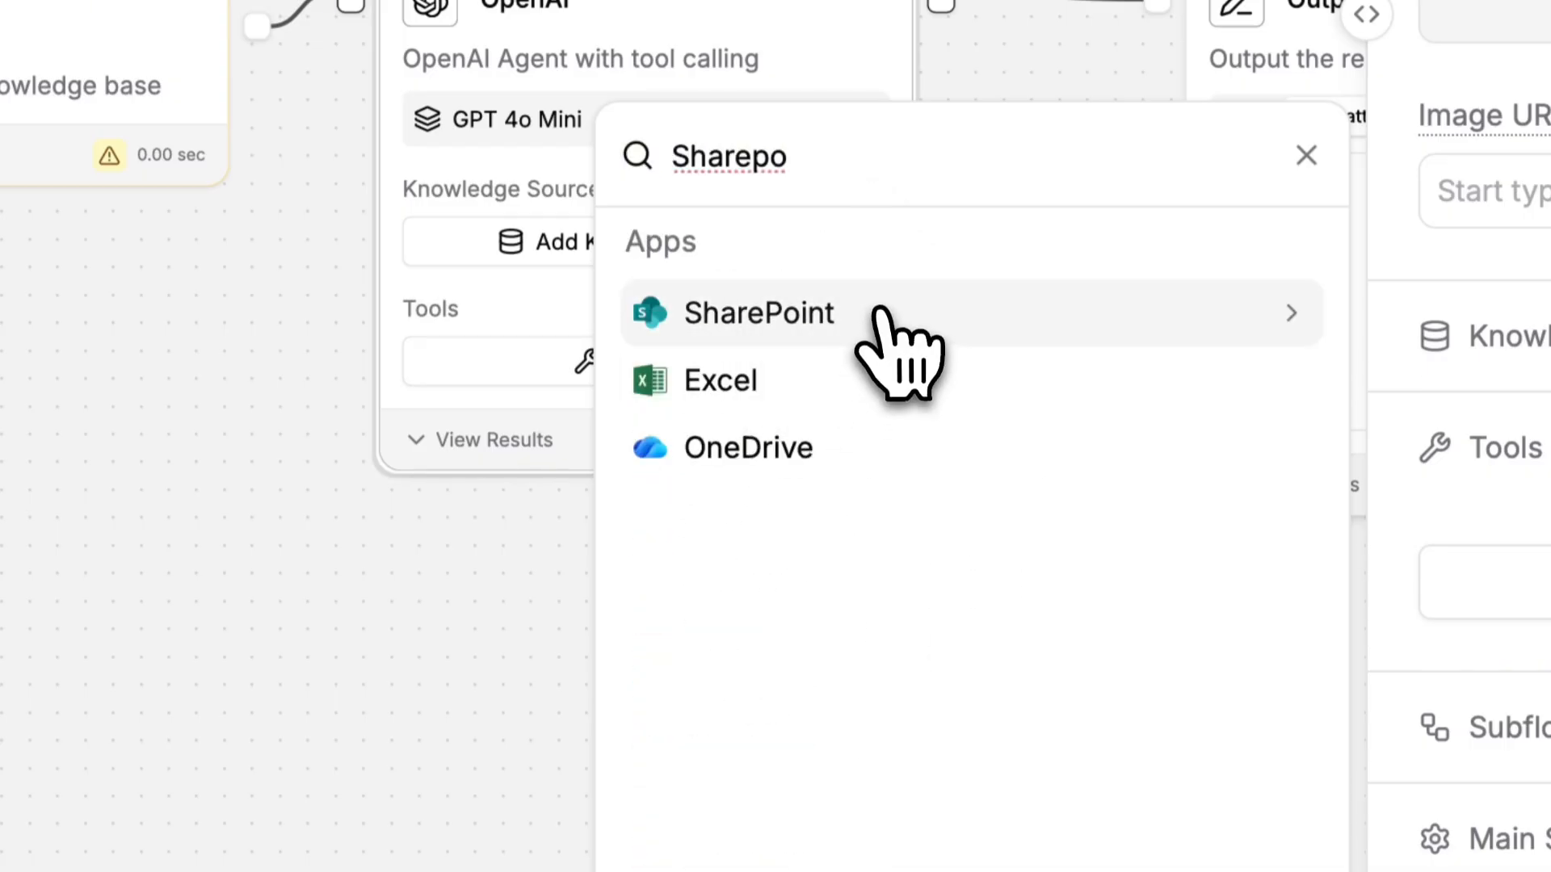
left_click(880, 313)
Return to the tool apps, search for Outlook and open its actions.
left_click(632, 156)
type("o")
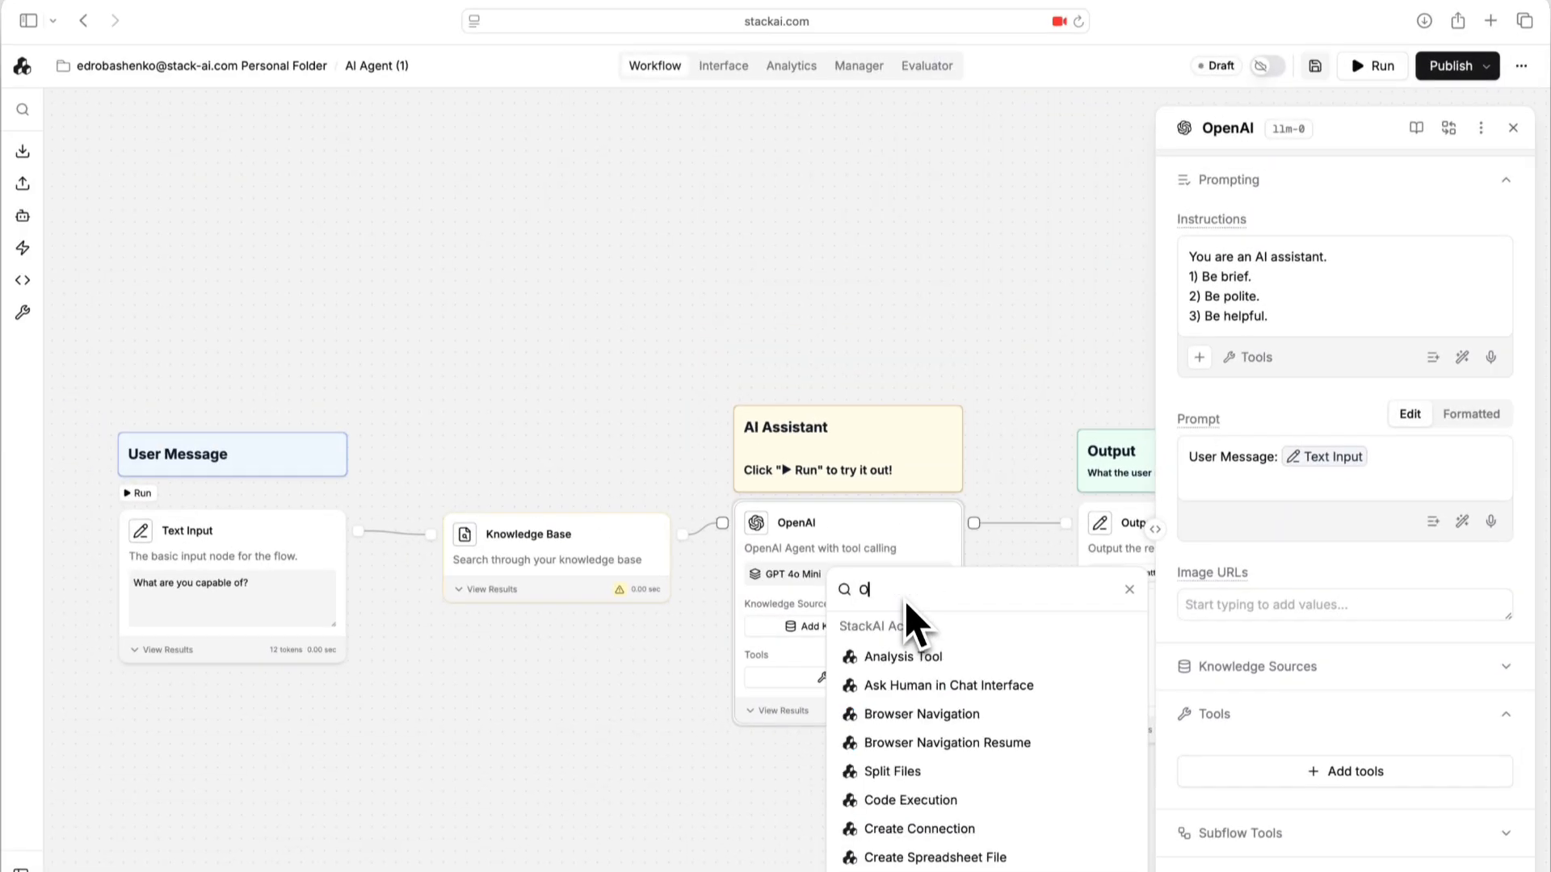
type("utloo")
left_click(929, 654)
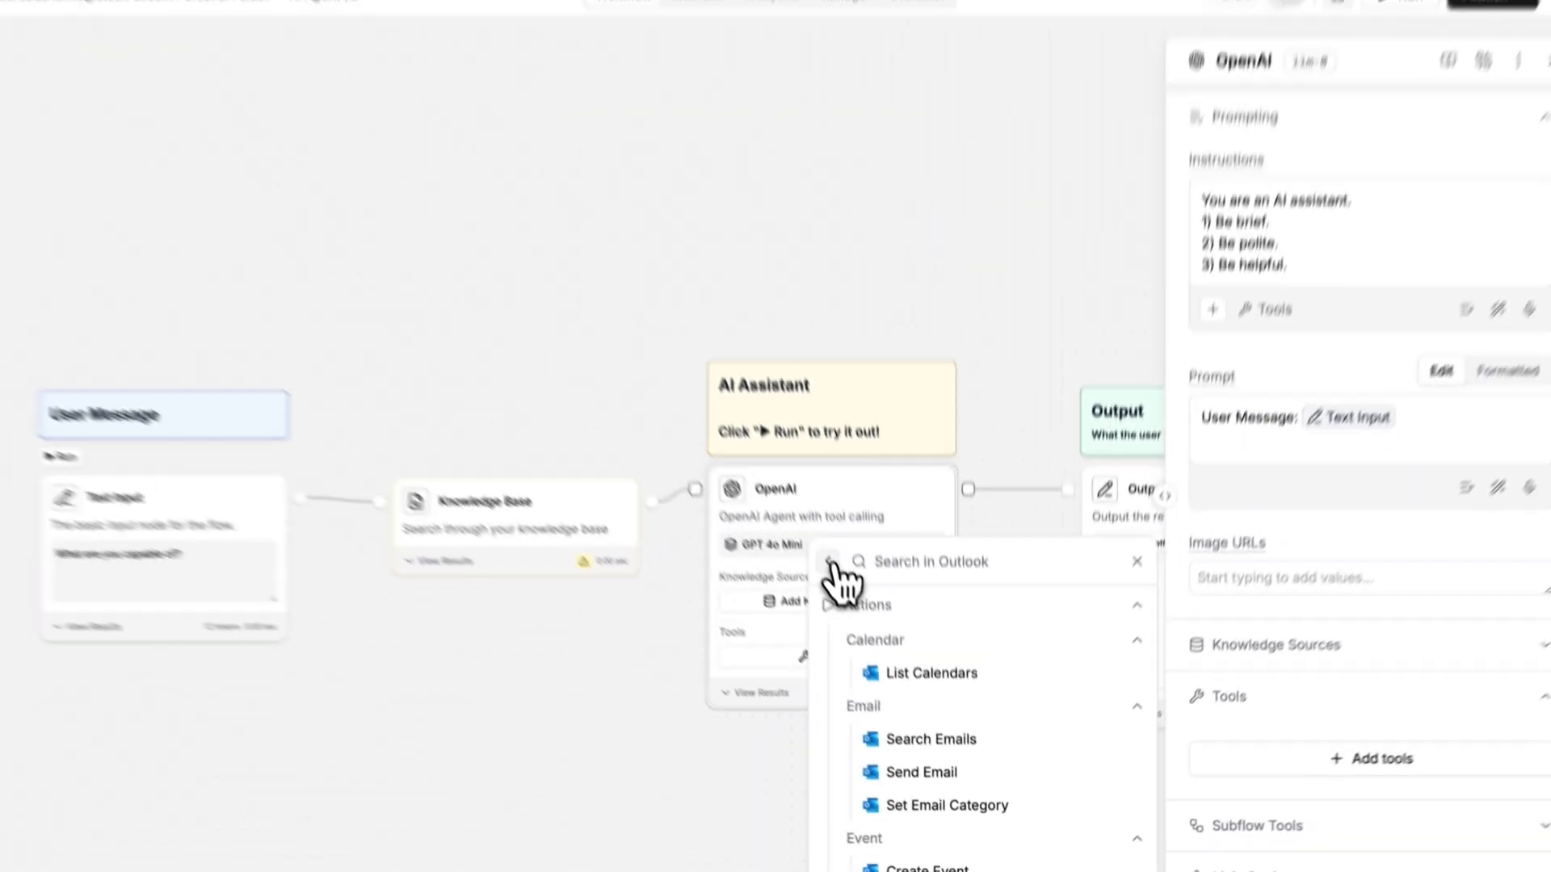
Find Slack among the tool apps and look through its channel and file actions.
left_click(584, 147)
type("Slac")
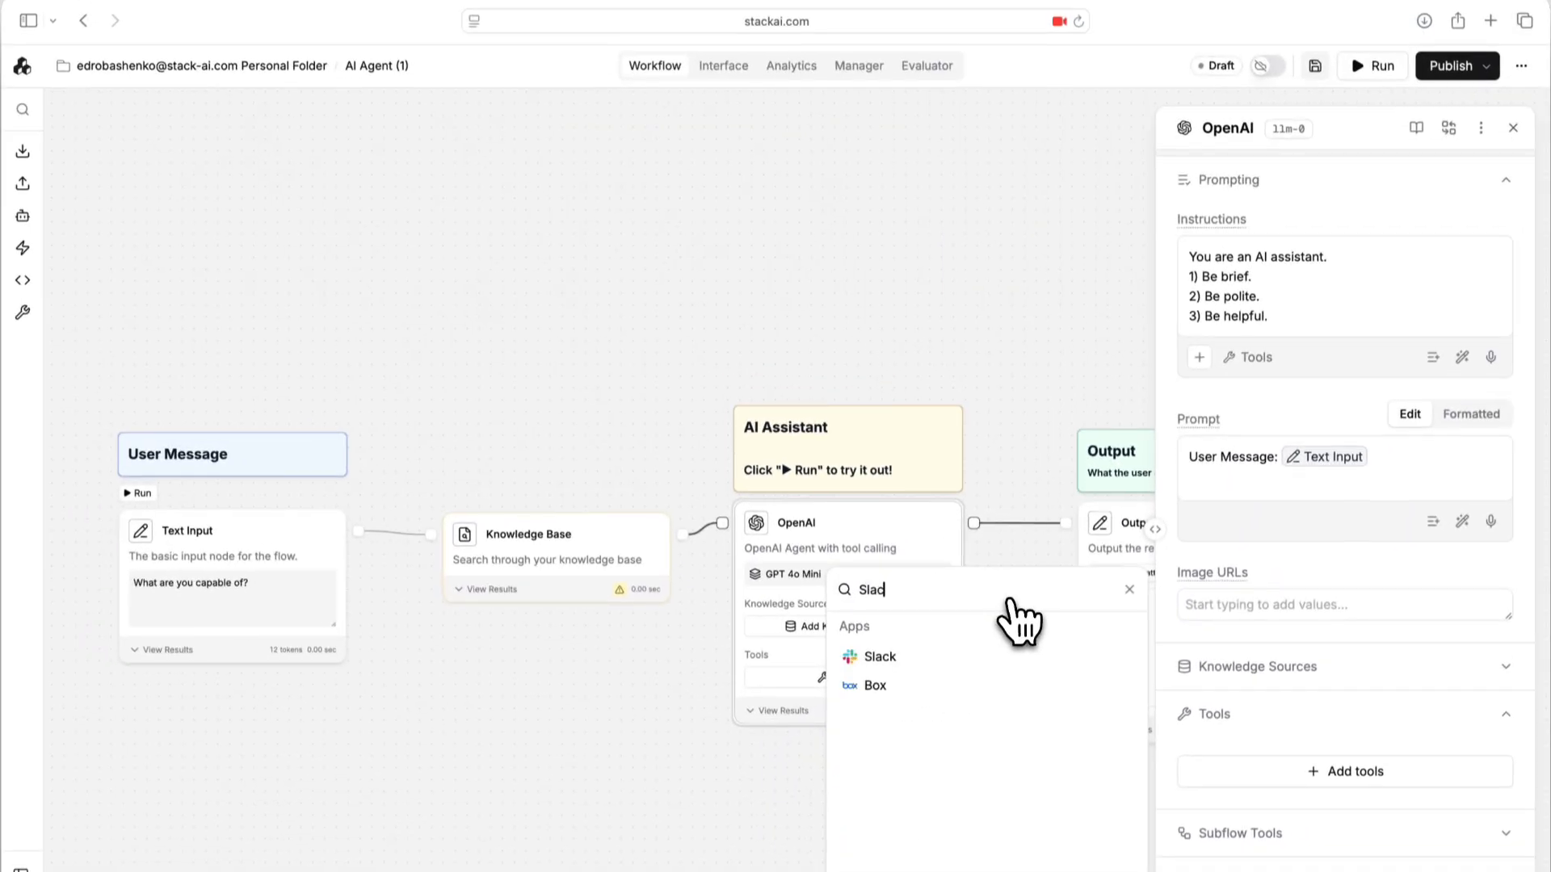
left_click(1023, 662)
scroll(1022, 727, "down", 5)
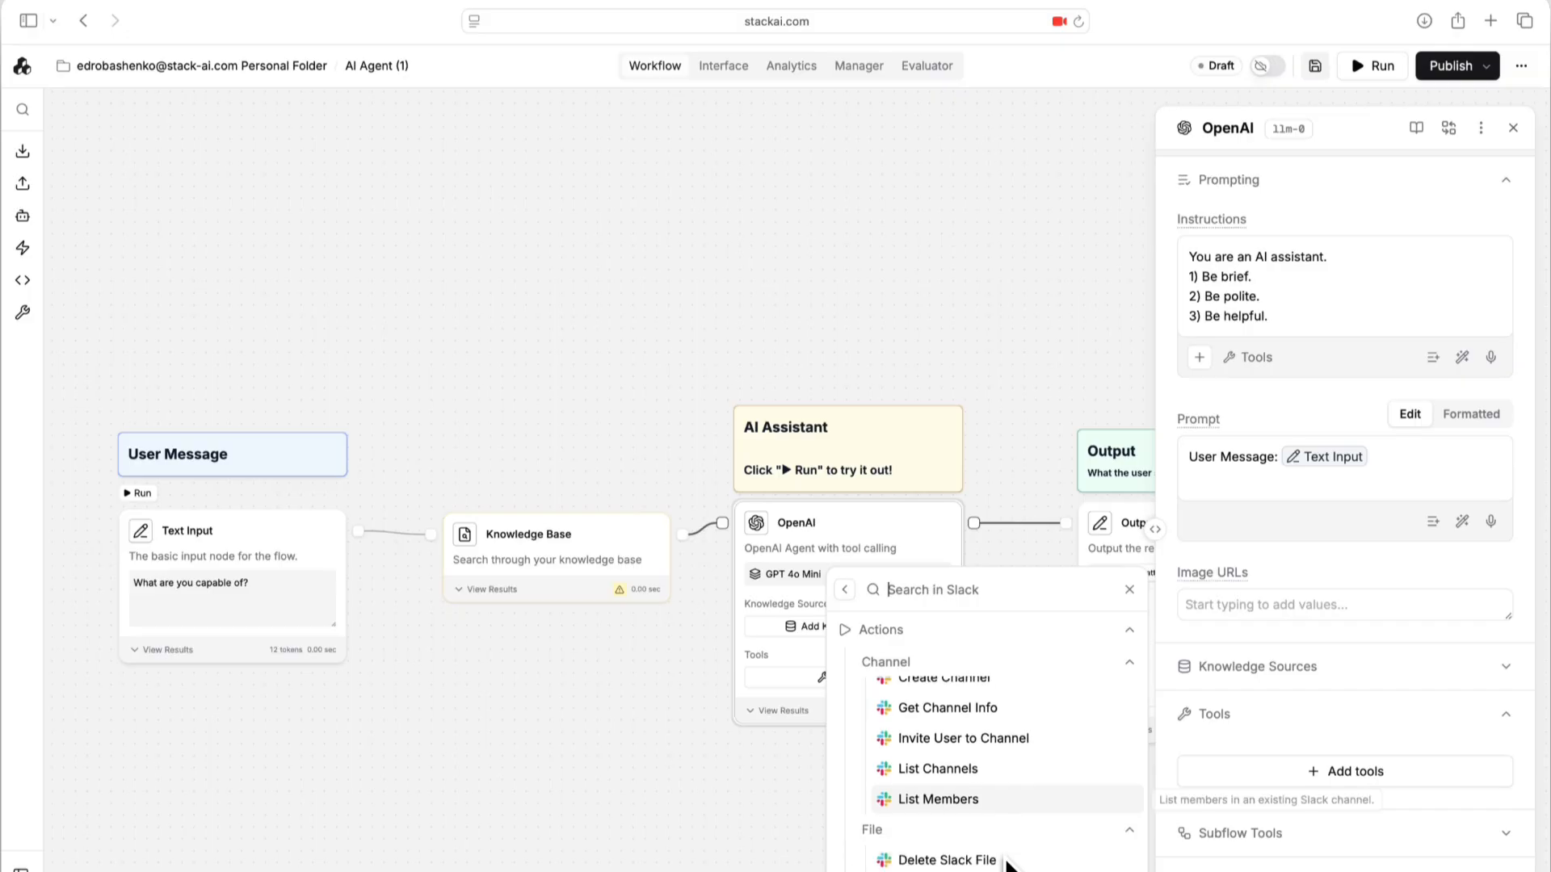
scroll(1008, 864, "down", 2)
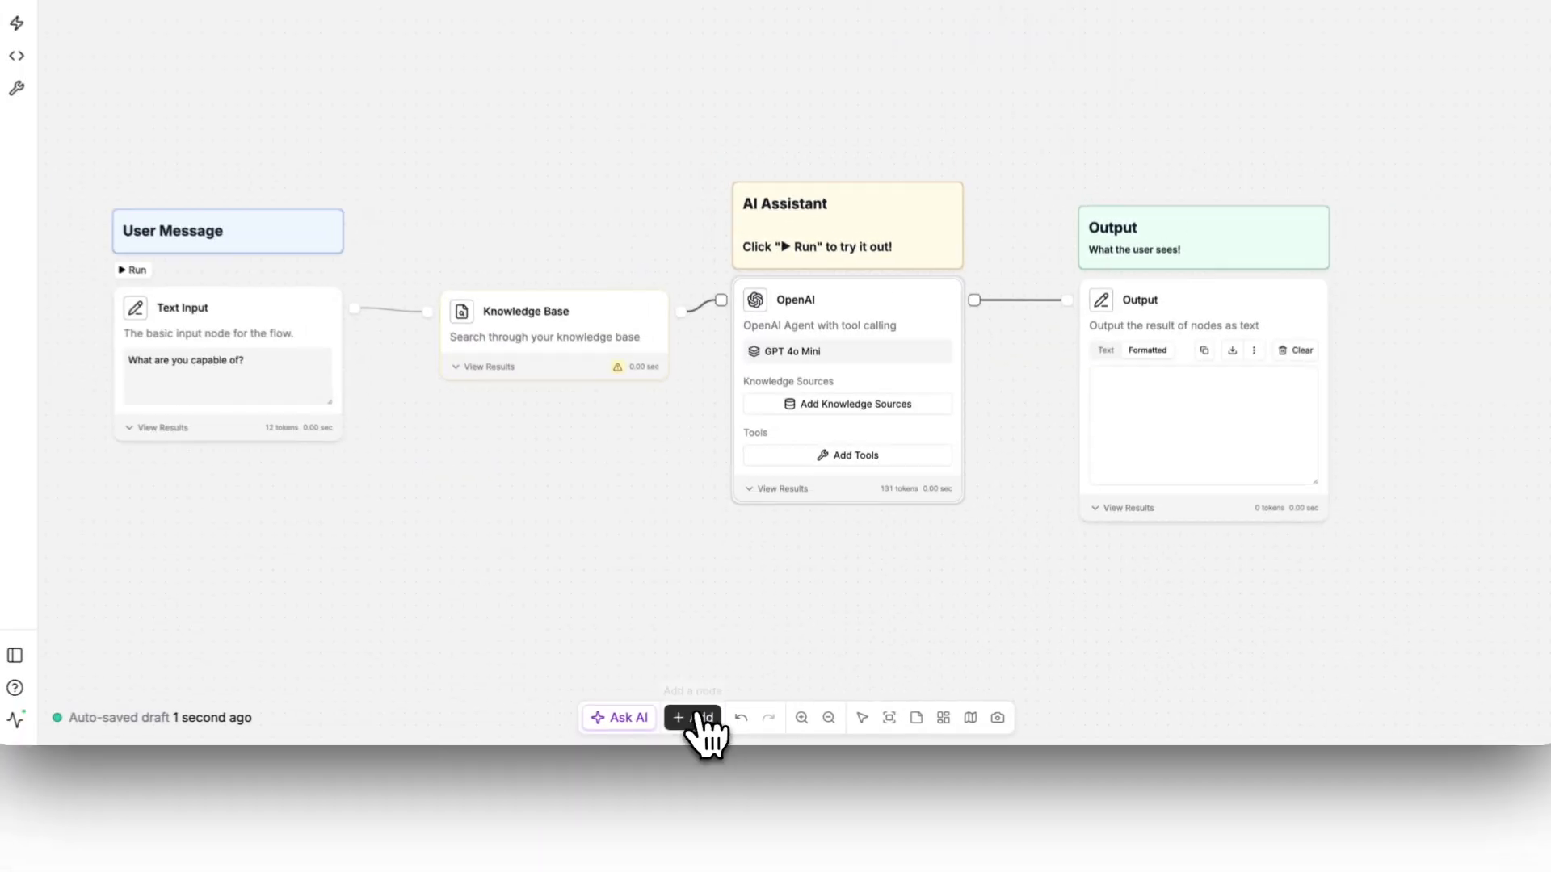
View the trigger nodes that can be added to the workflow.
left_click(696, 717)
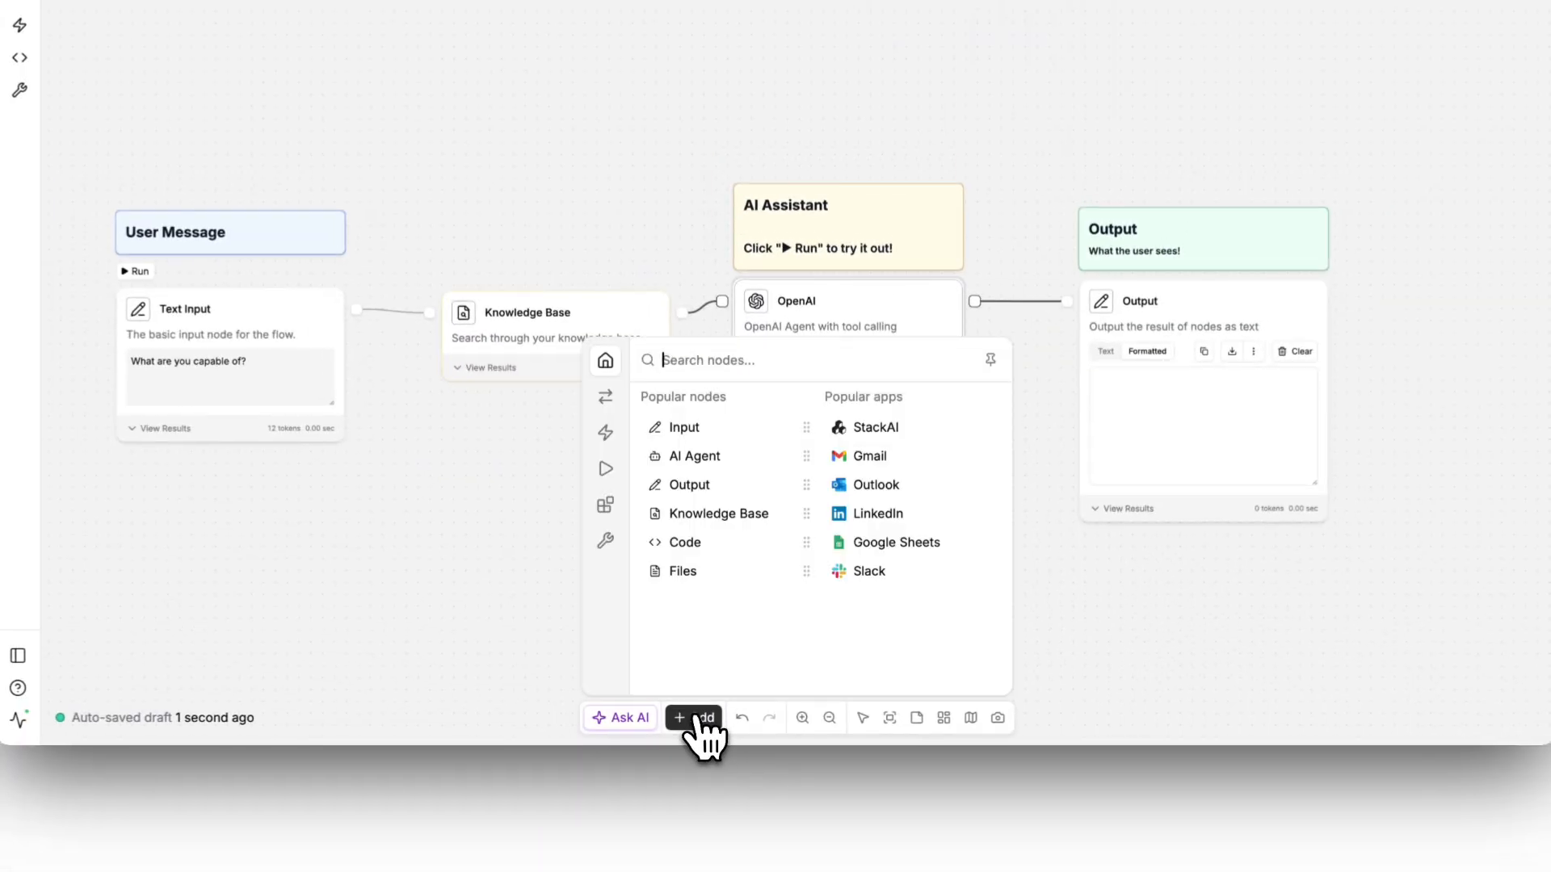
left_click(606, 434)
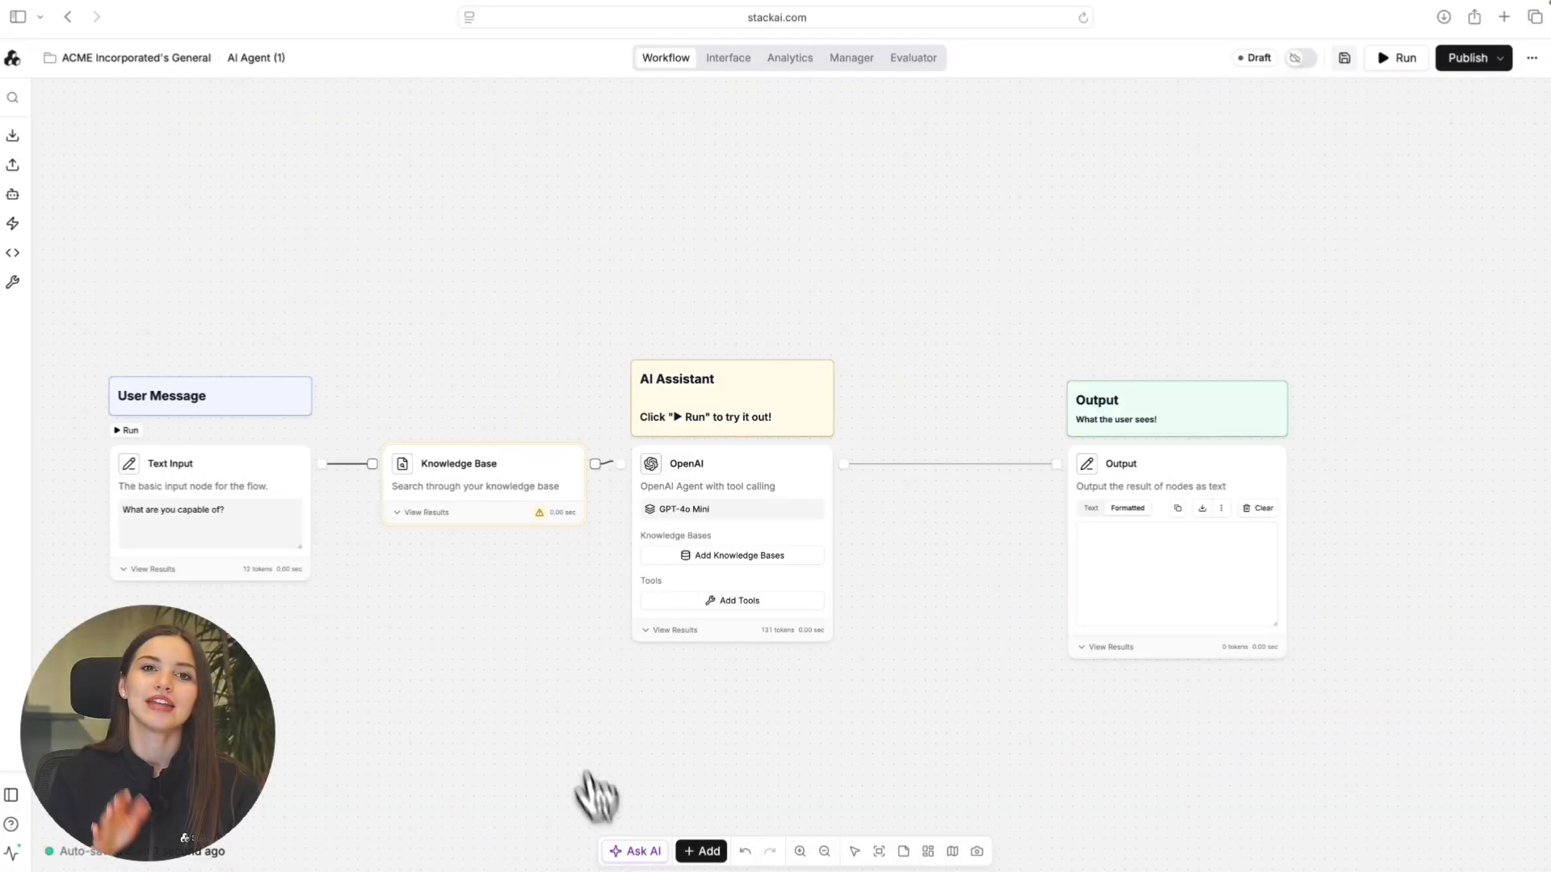
Ask the workflow's AI assistant the suggested question about the key components involved in this flow.
left_click(634, 851)
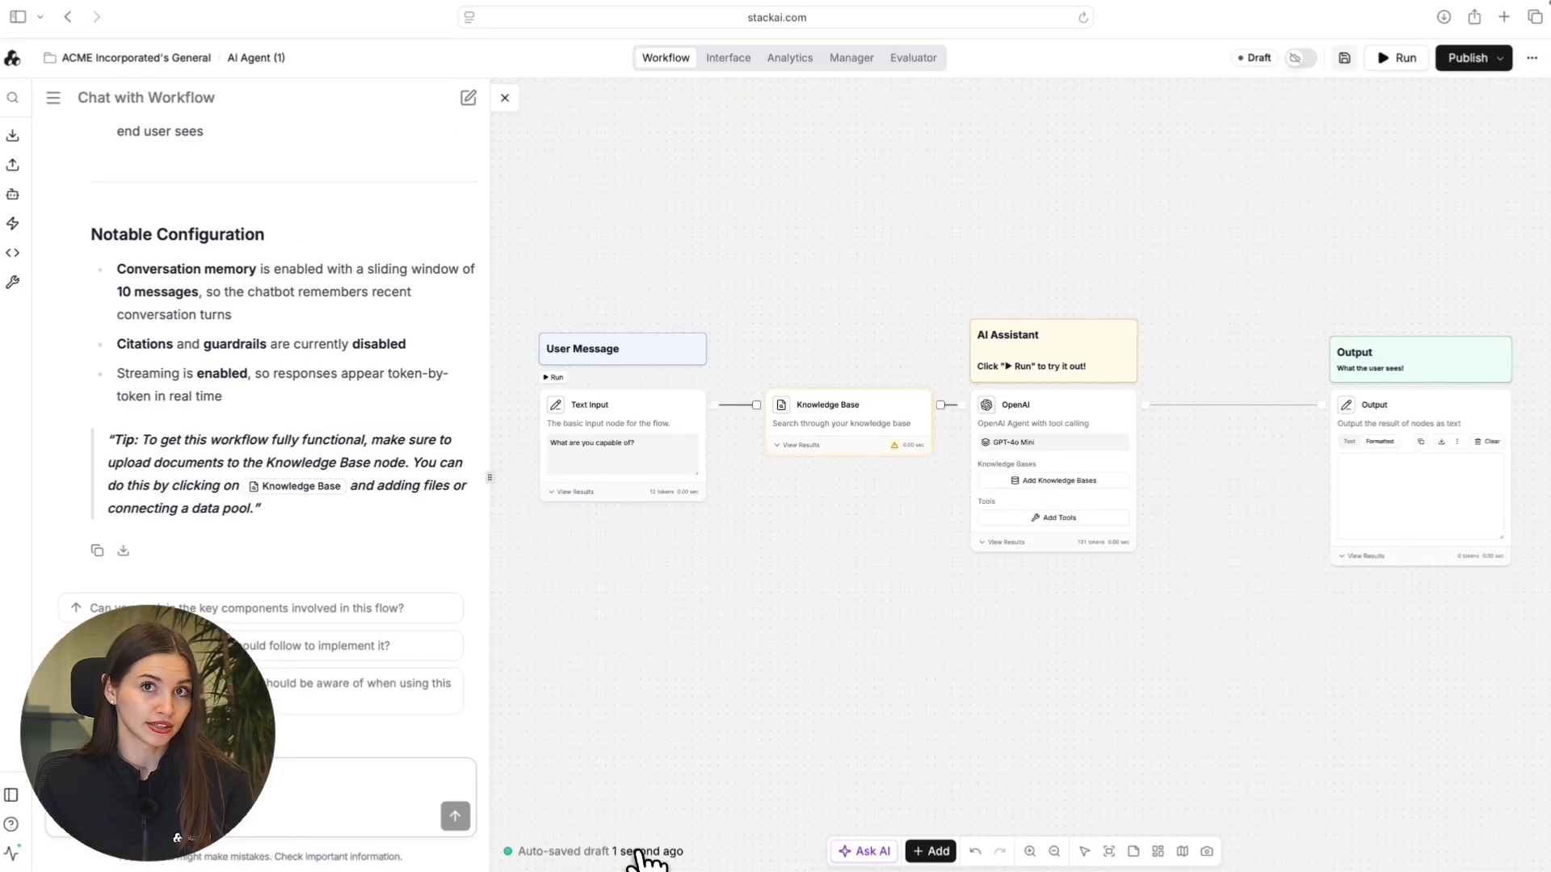
left_click(190, 611)
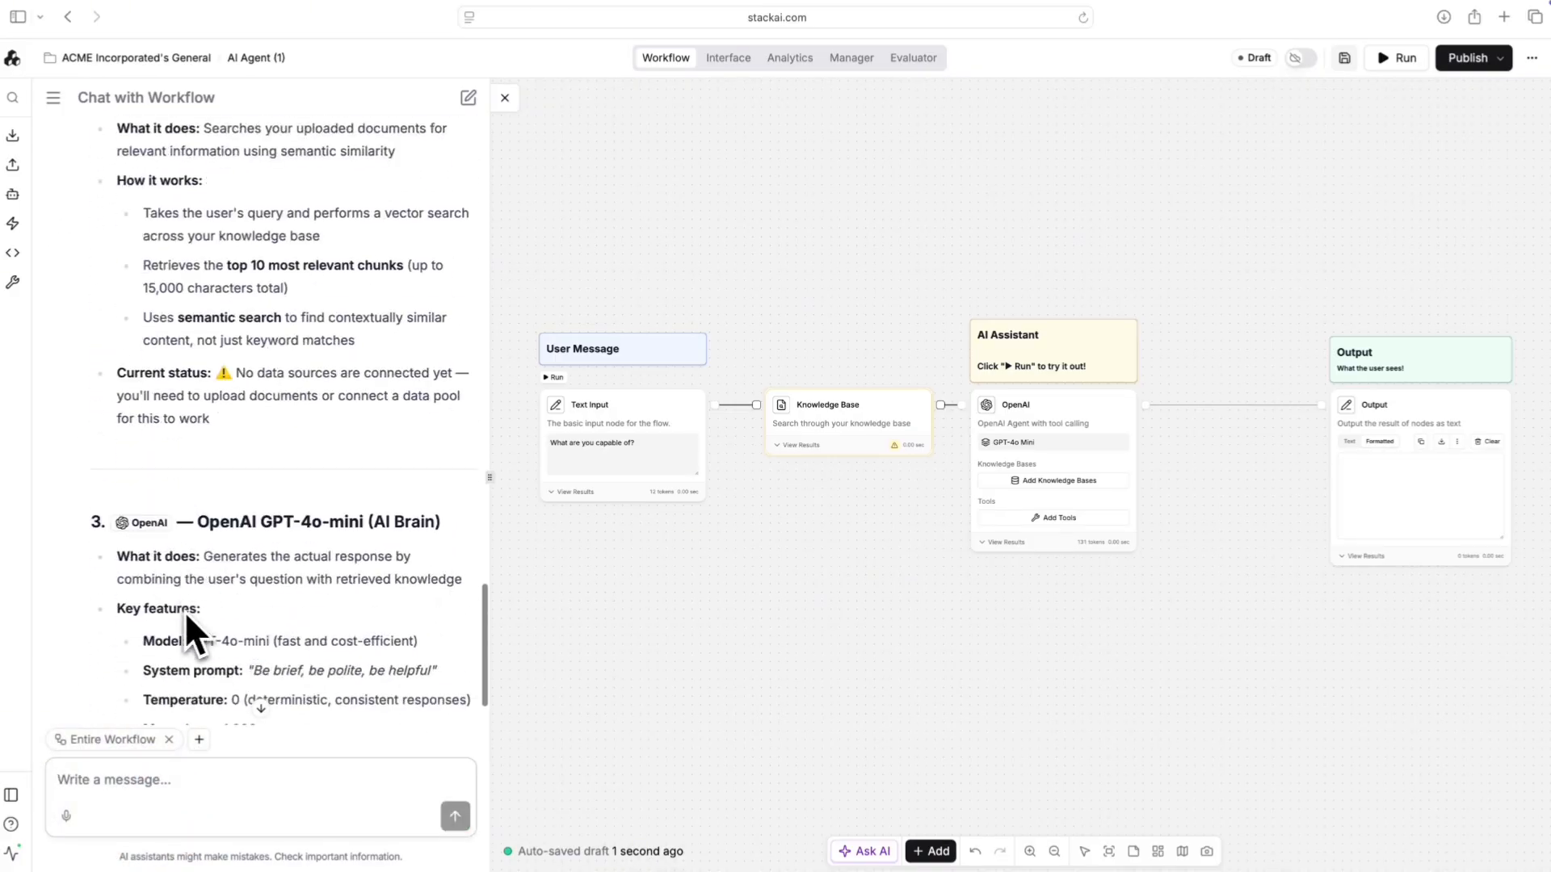
Ask the AI assistant "Can you add a Send email action at the end?" and apply the proposed workflow.
left_click(227, 778)
type("Can you add a Send email action at the end?")
key("Return")
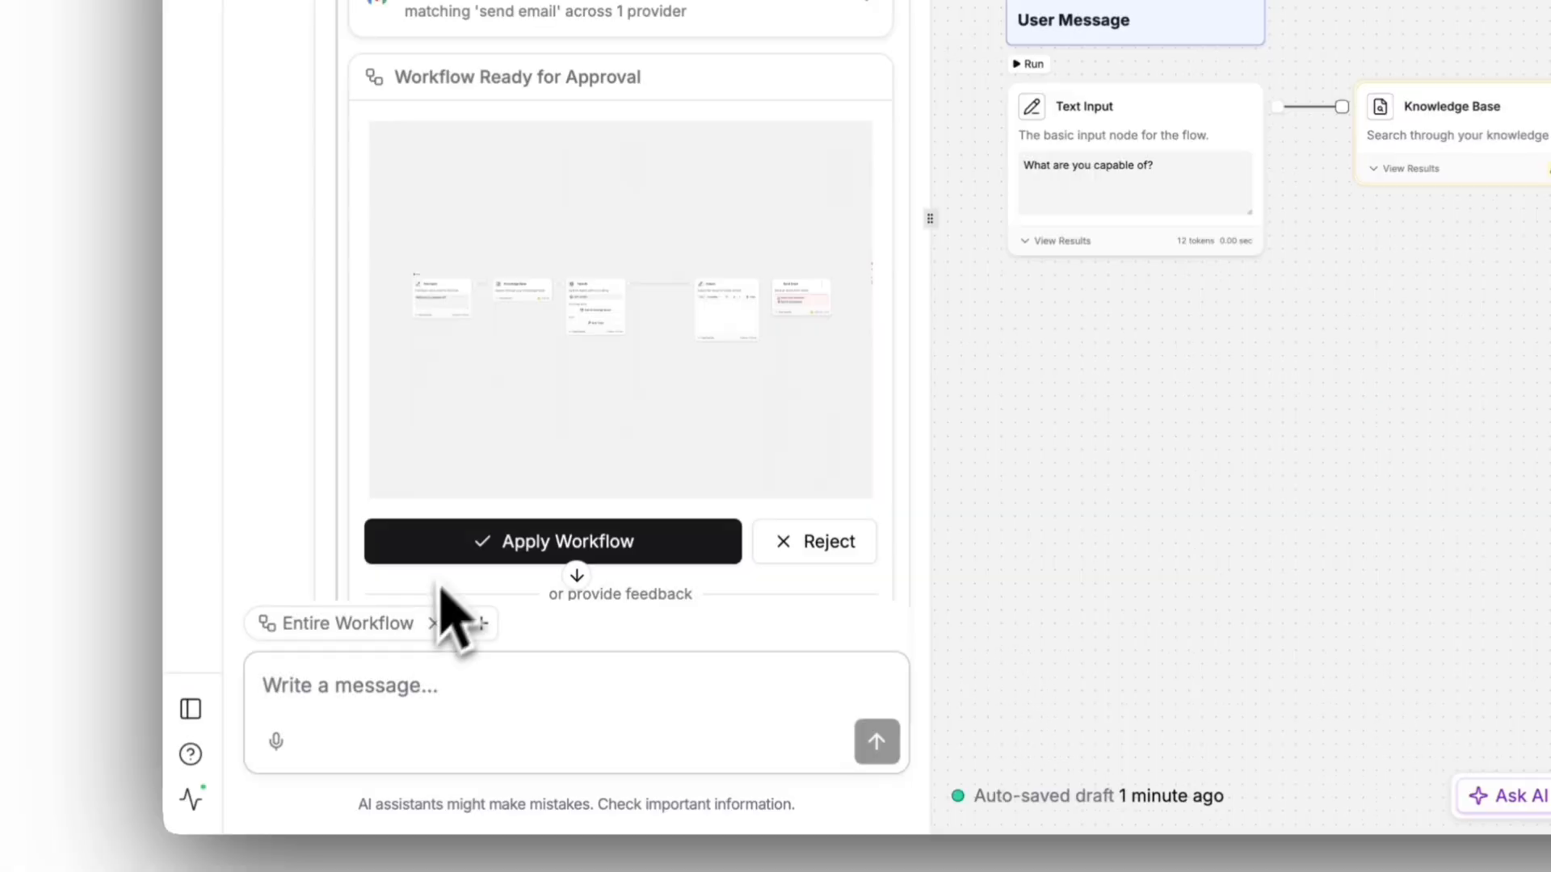
left_click(182, 687)
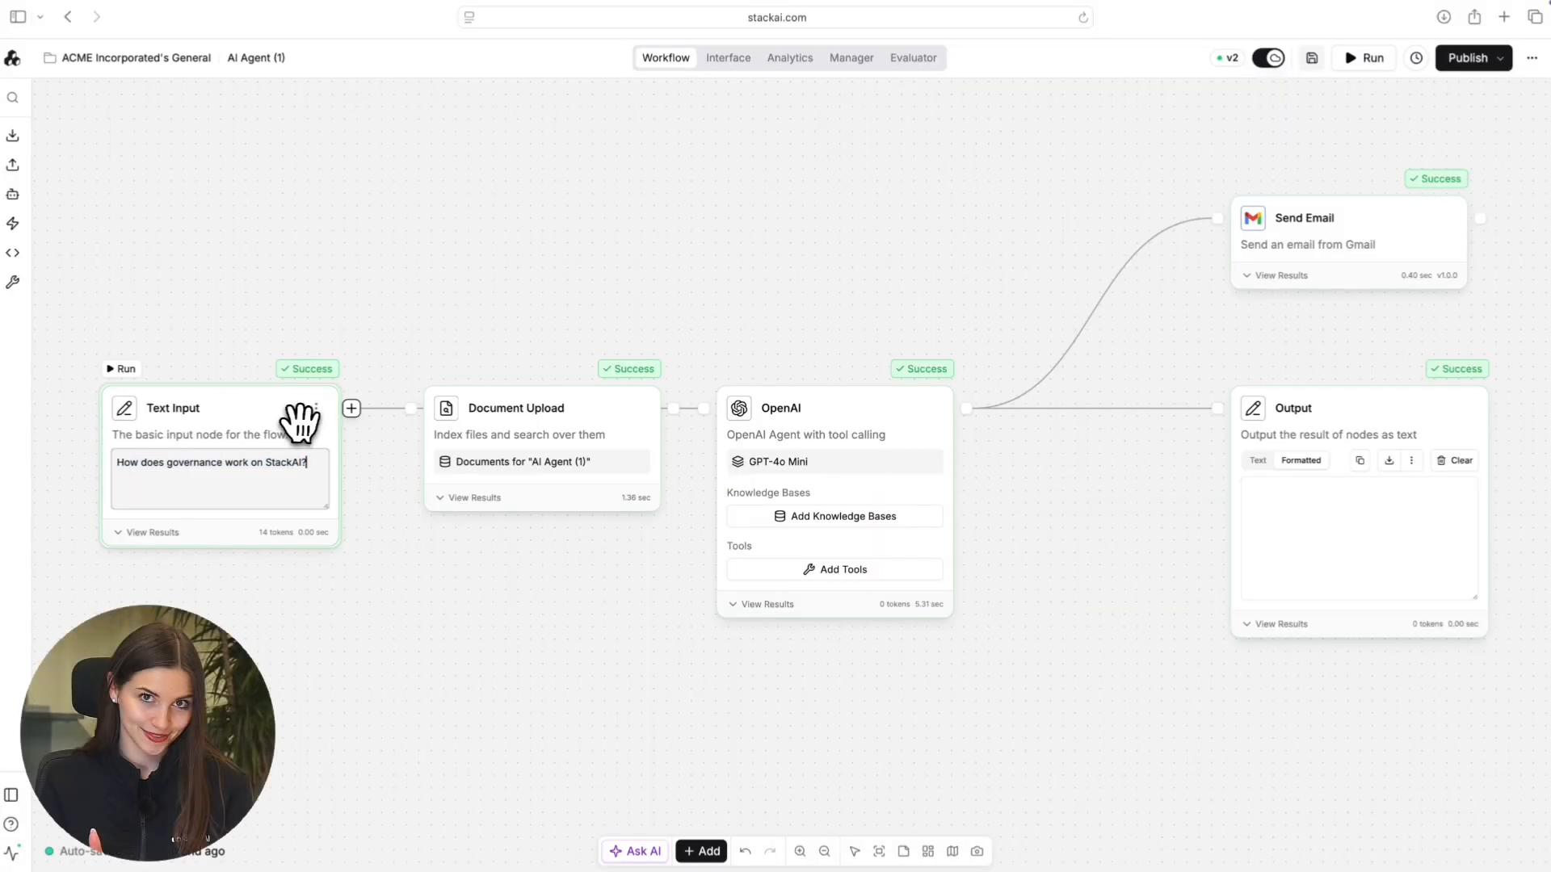
Run the workflow with the question "How does governance work on StackAI?" and read through the Output node's answer.
left_click(301, 422)
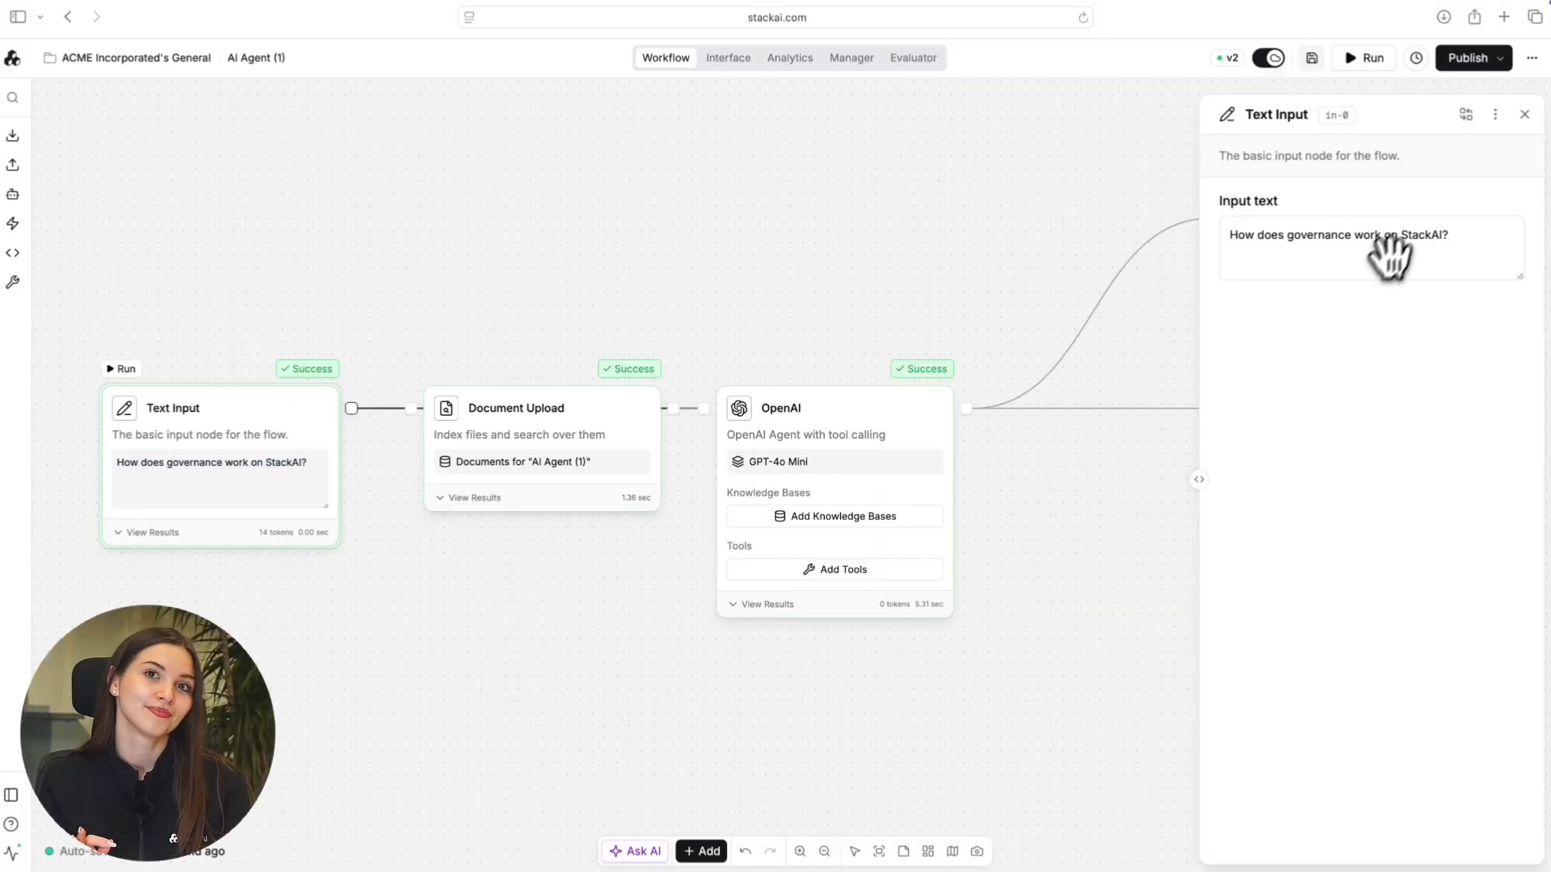
left_click(1367, 59)
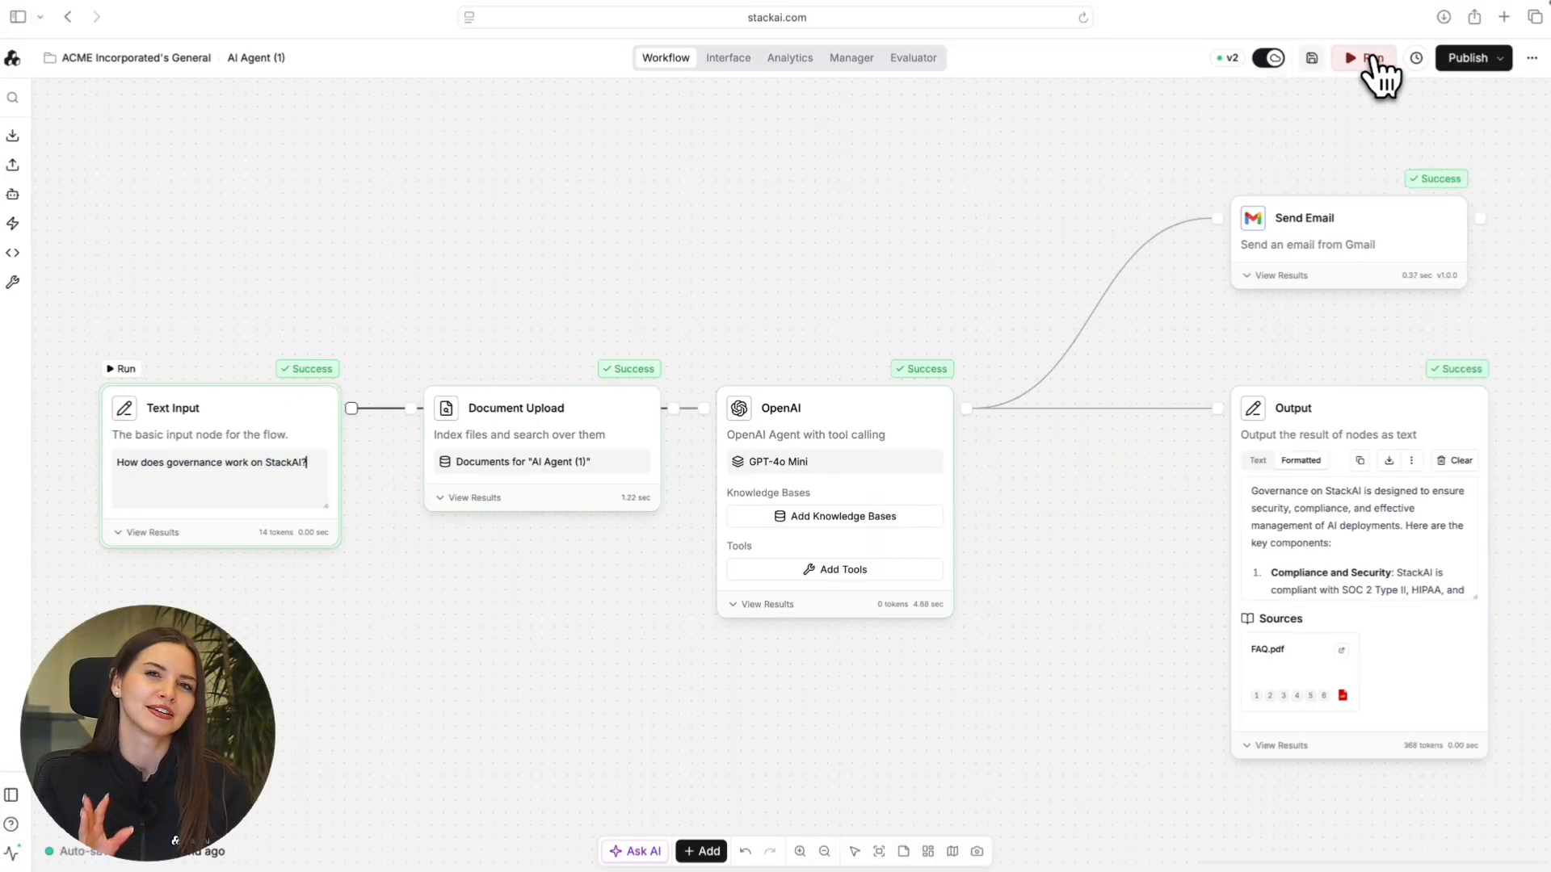
scroll(1278, 626, "down", 10)
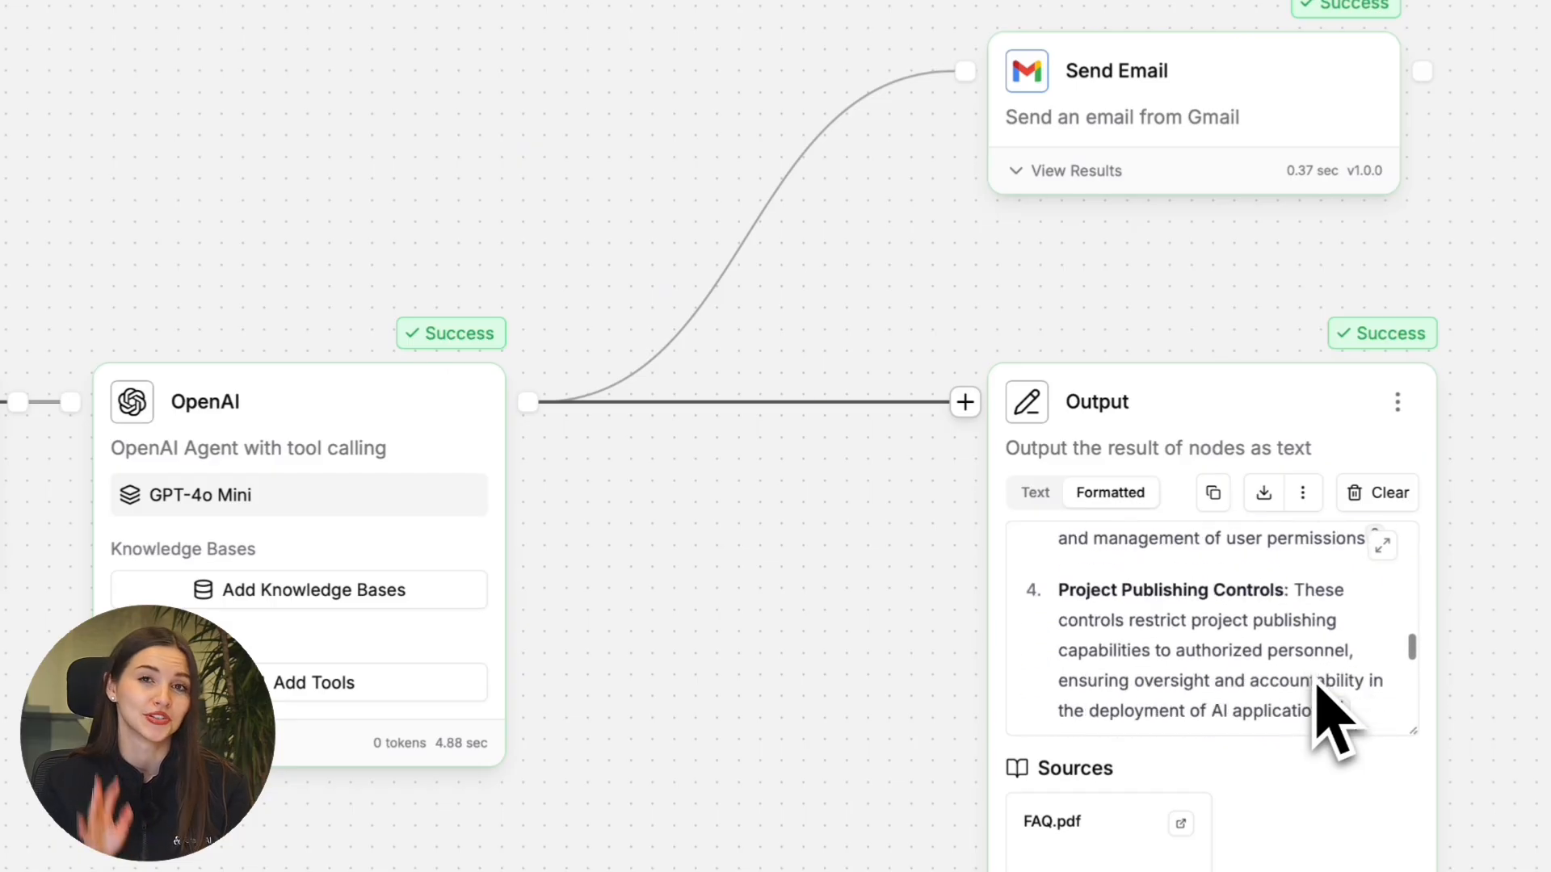
mouse_move(1347, 618)
scroll(1366, 654, "down", 3)
Publish the project and go to its interface settings.
left_click(1495, 58)
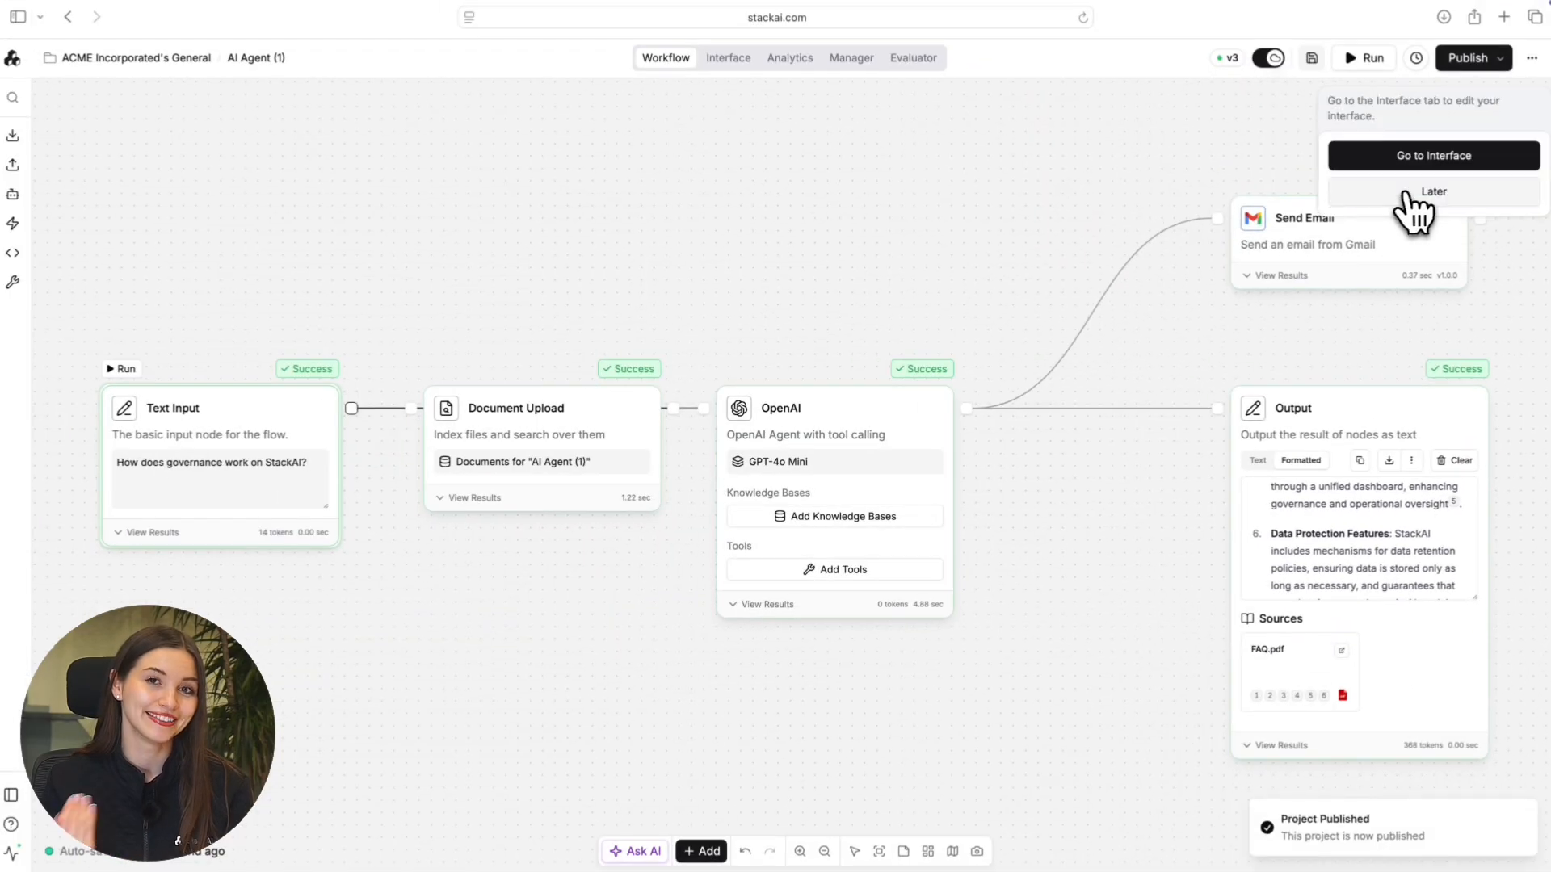
left_click(1423, 158)
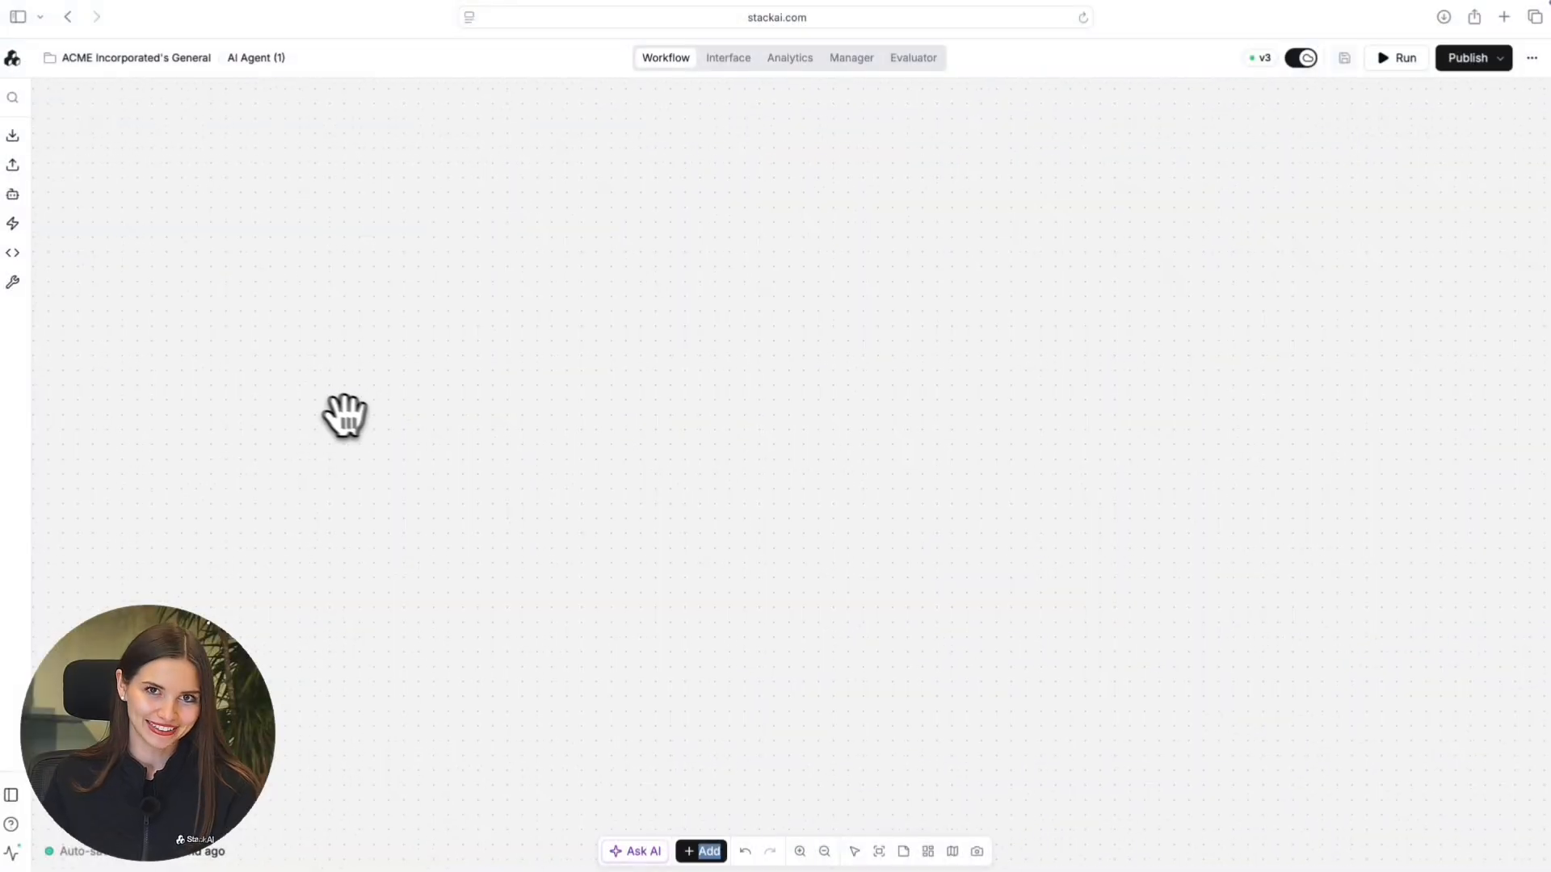
Add an Input node to the empty workflow canvas and rename it "User Question".
right_click(313, 408)
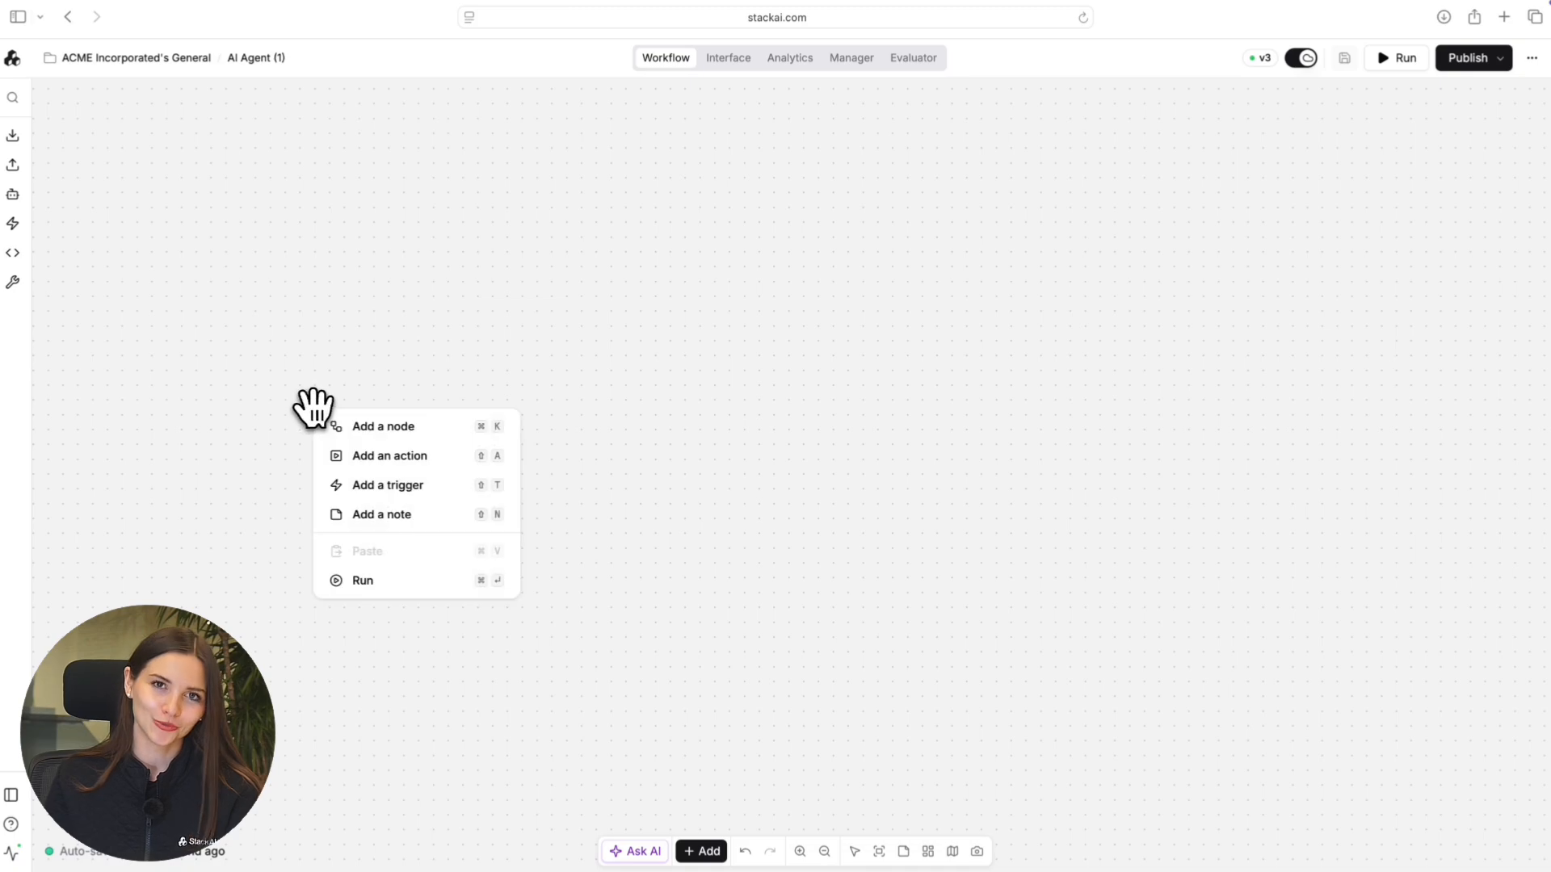
left_click(381, 428)
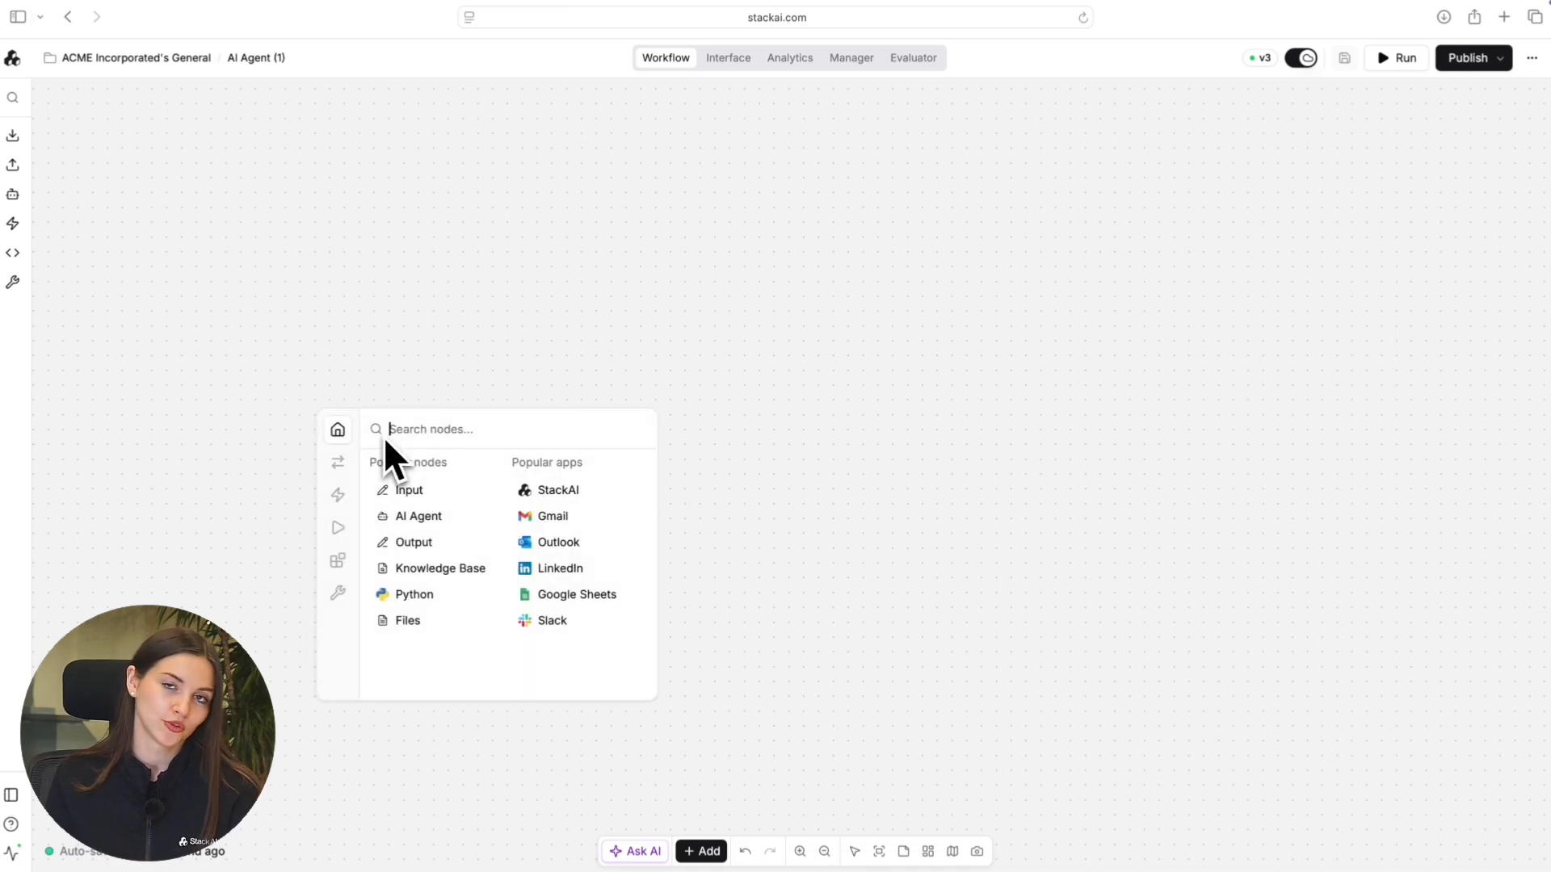
left_click(417, 501)
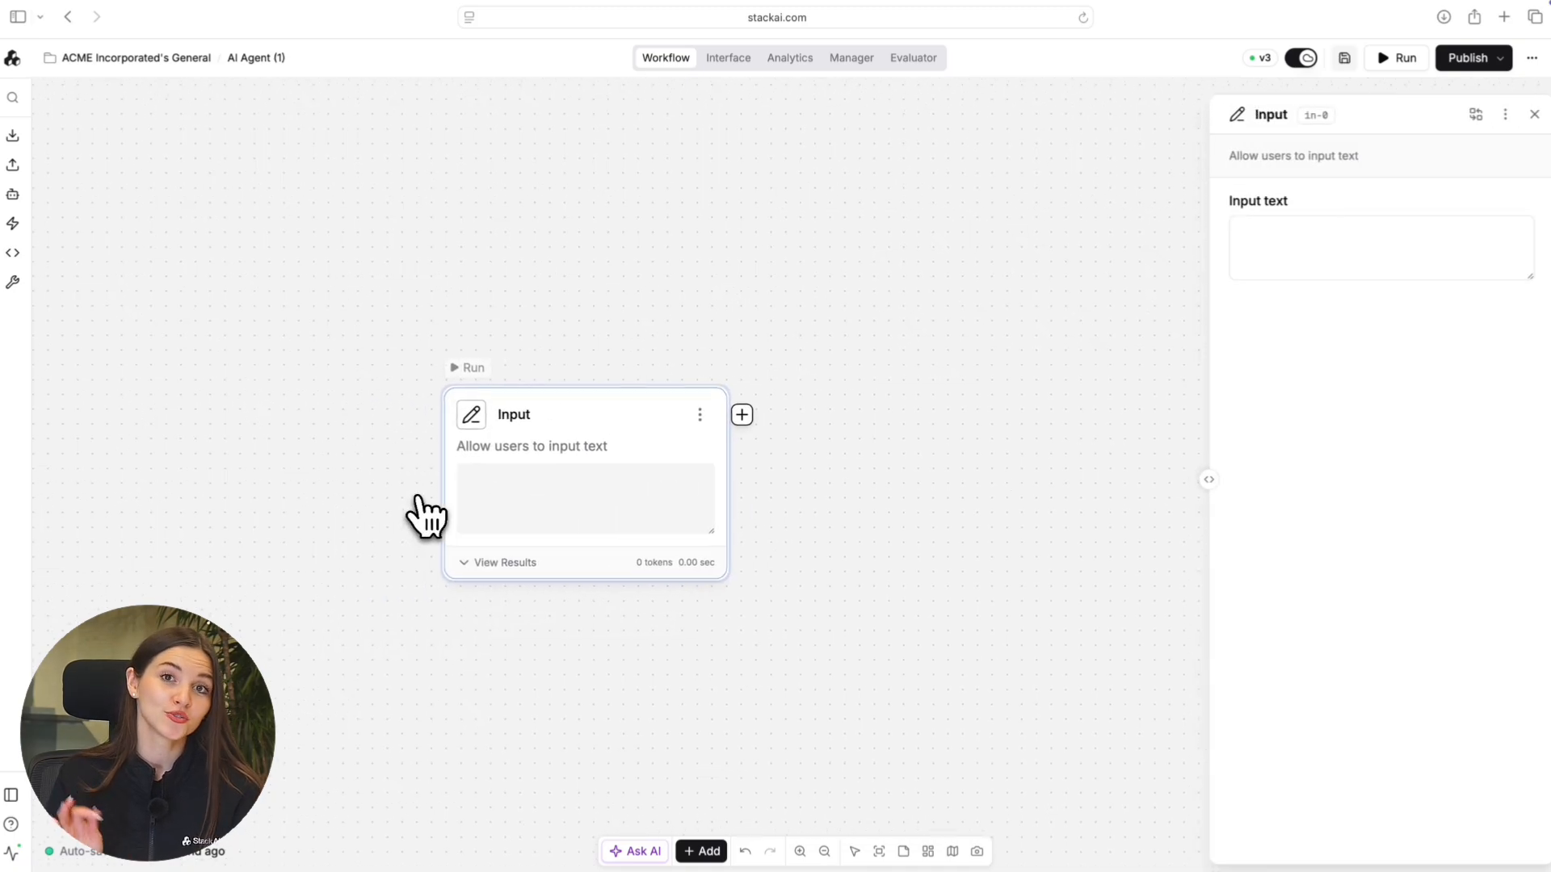
left_click(559, 414)
type("User Question")
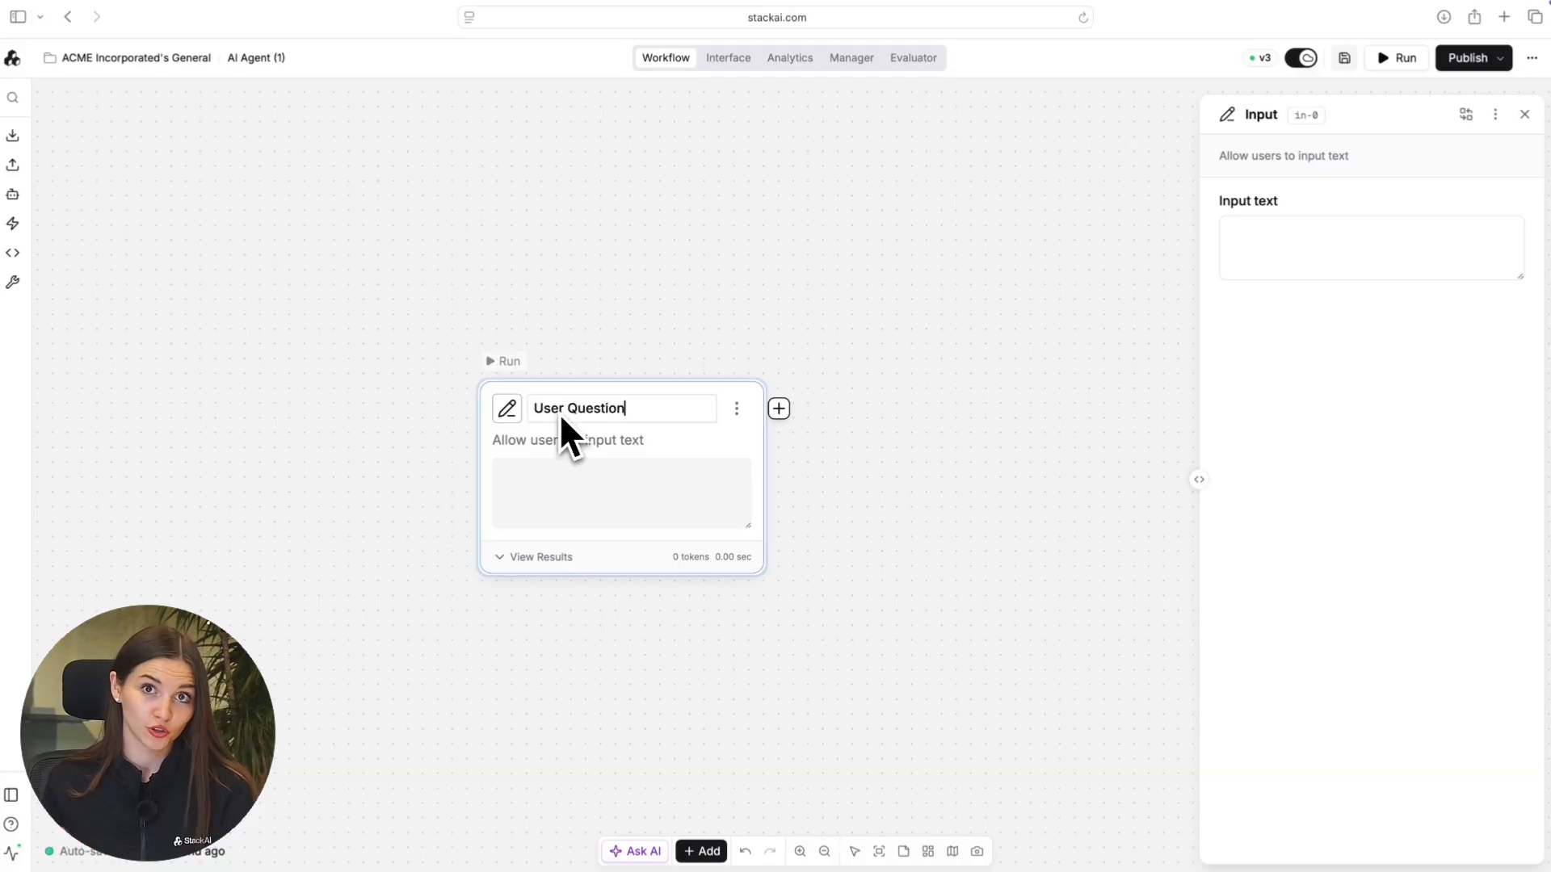
left_click(1525, 115)
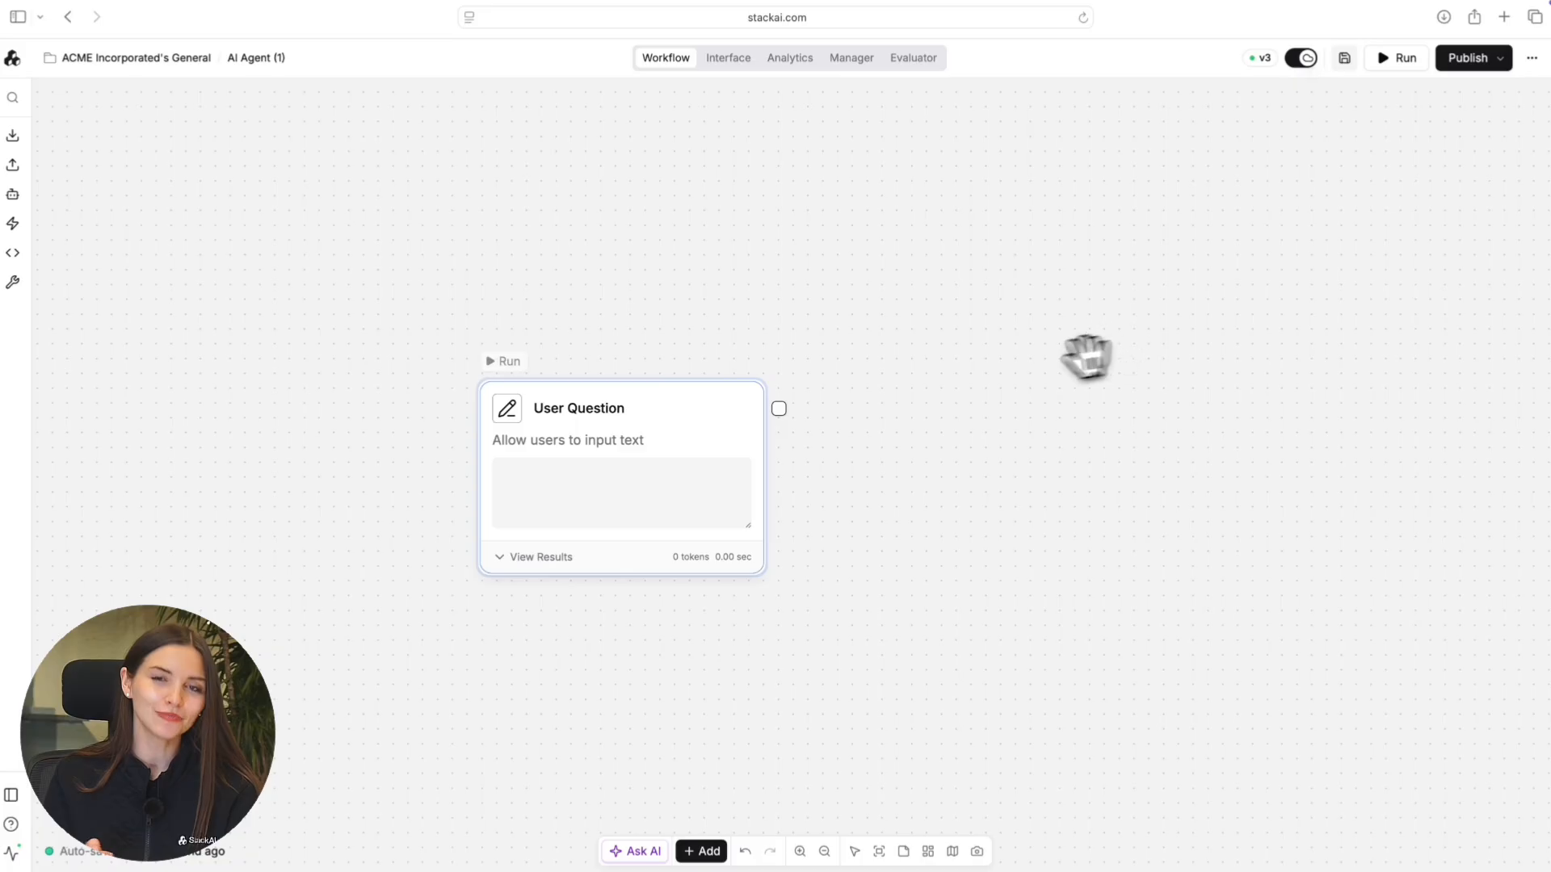
Add an AI Agent node beside the User Question node and choose OpenAI as its provider.
right_click(1034, 315)
left_click(1098, 334)
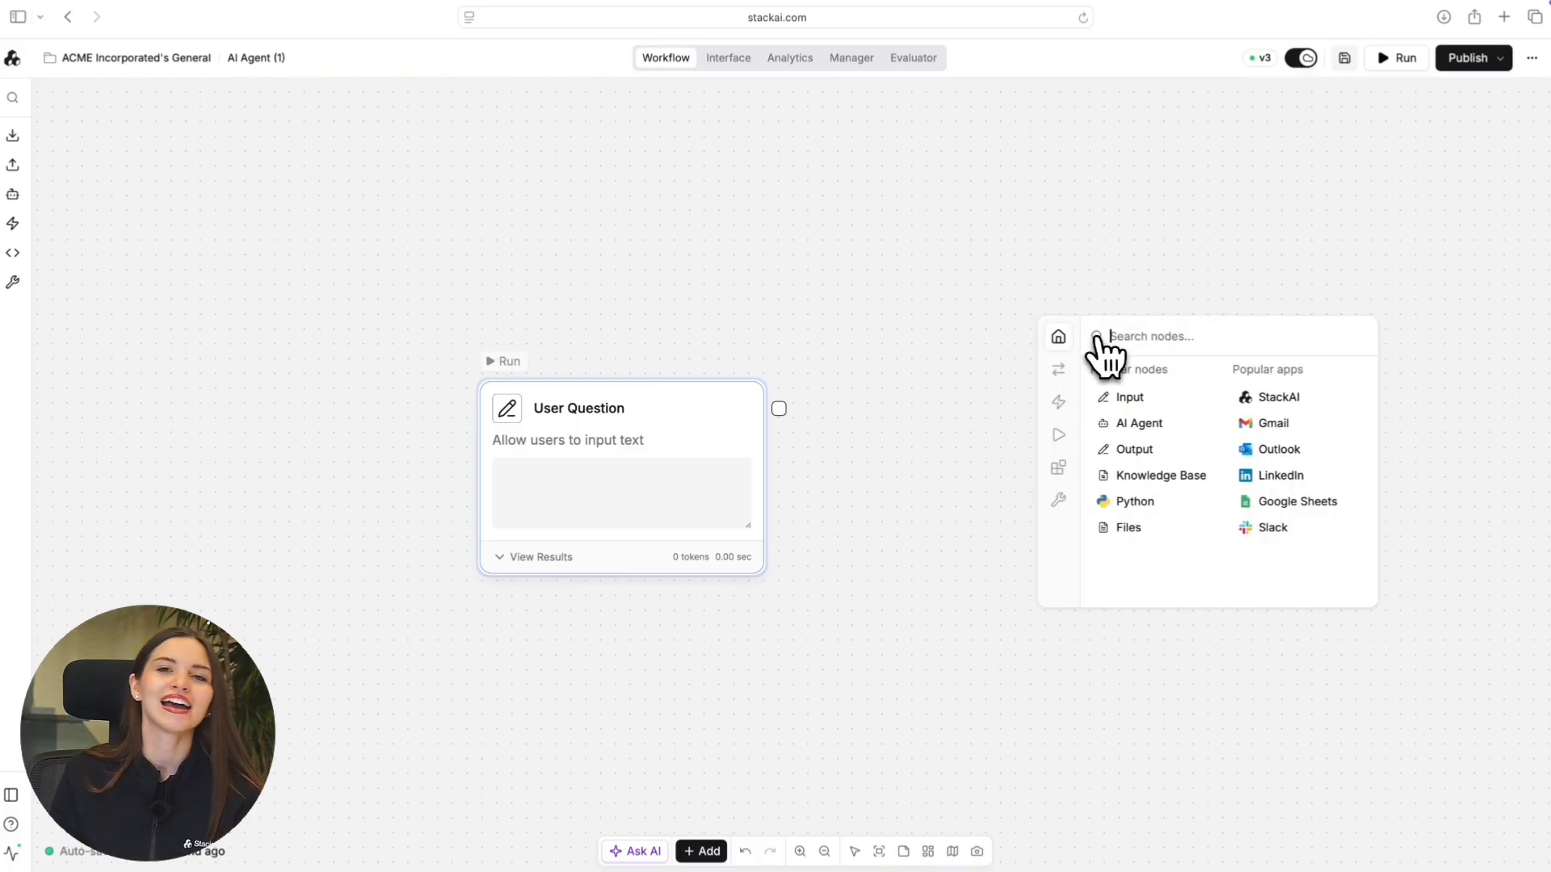
left_click(1139, 422)
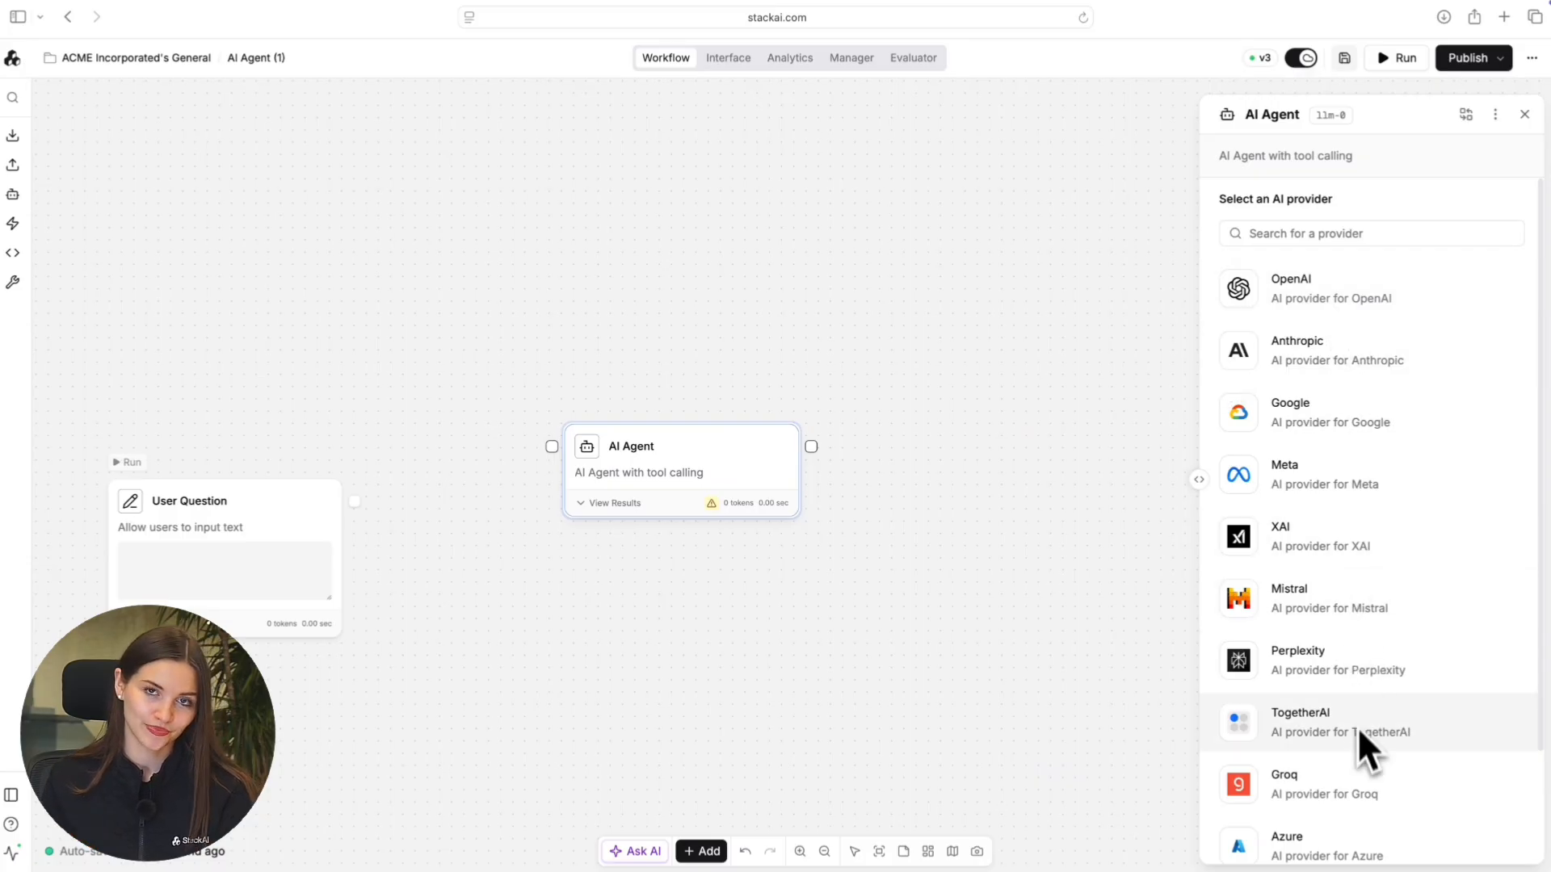
scroll(1358, 731, "down", 3)
scroll(1376, 340, "up", 3)
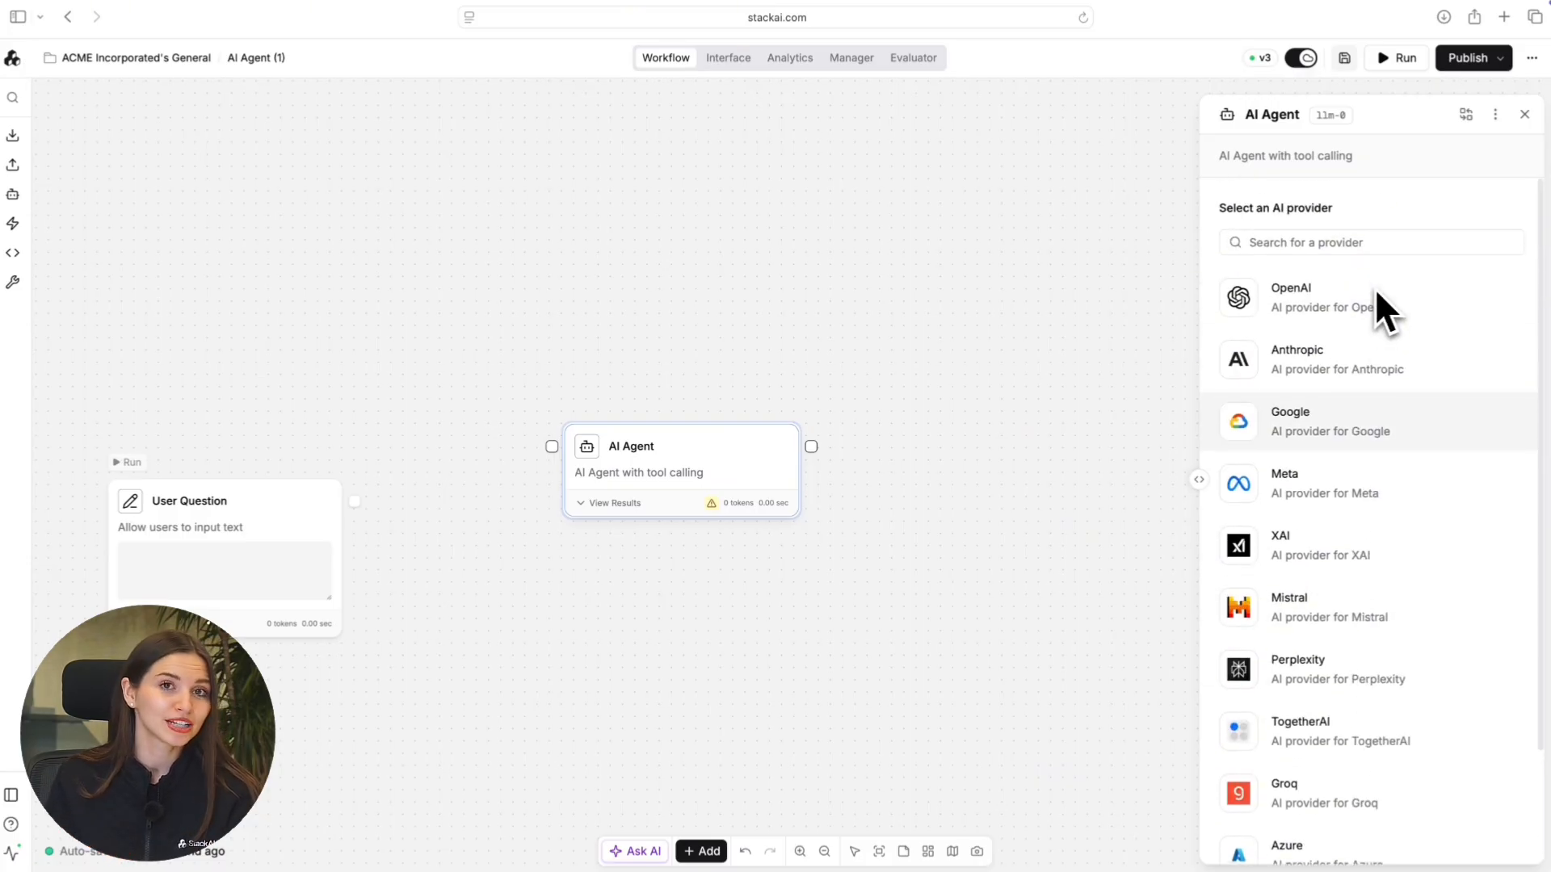
left_click(1371, 292)
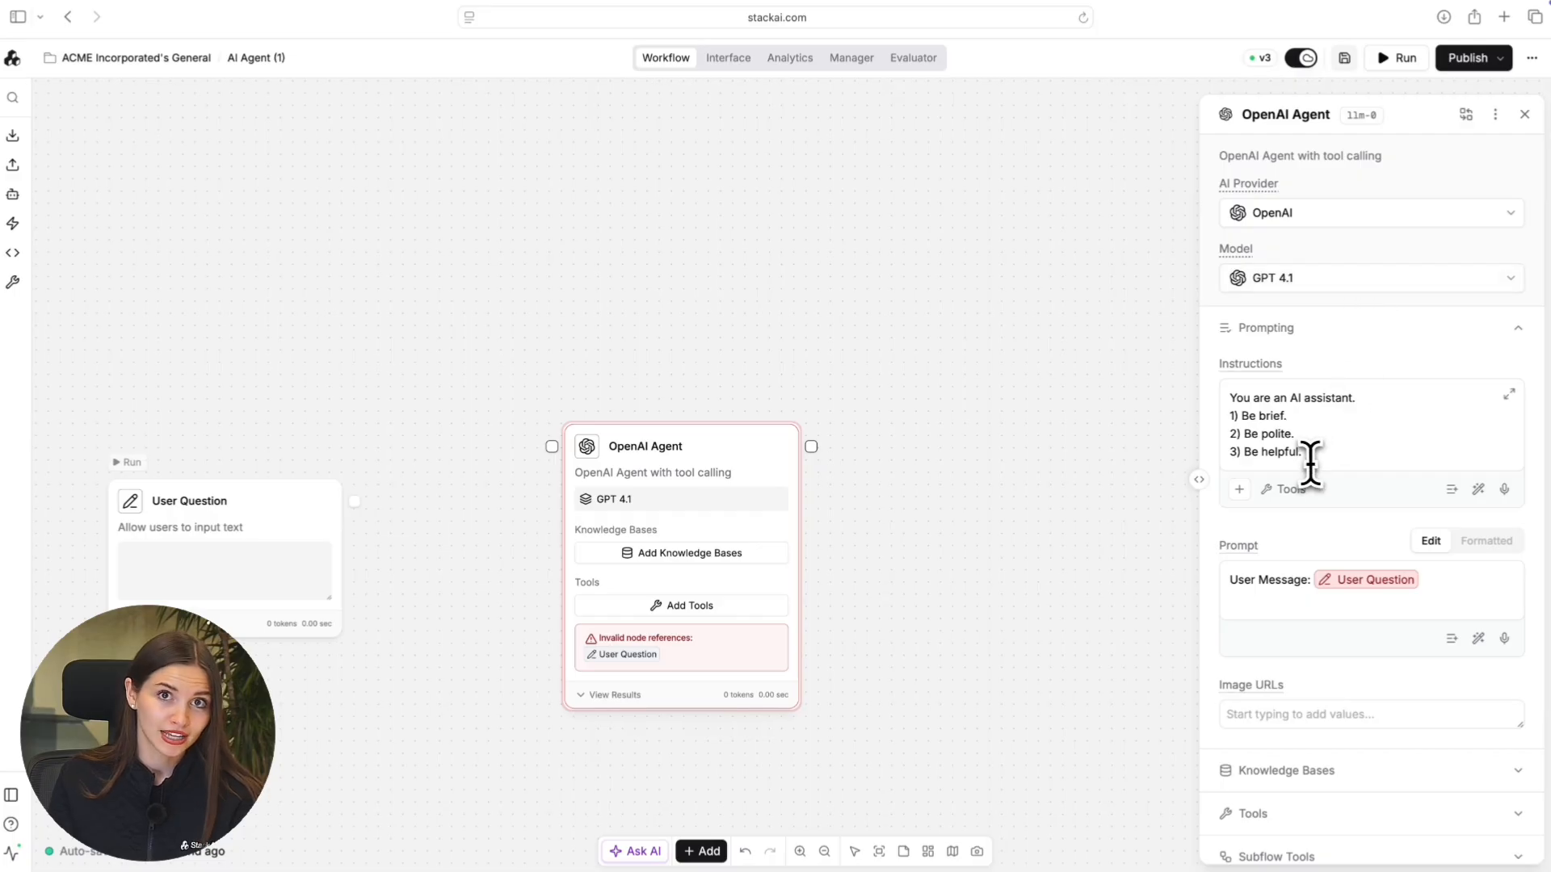
Replace the OpenAI Agent's instructions with "You are a helpful AI Assistant. Answer clearly and concisely.".
left_click_drag(1310, 462, 1236, 404)
type("M")
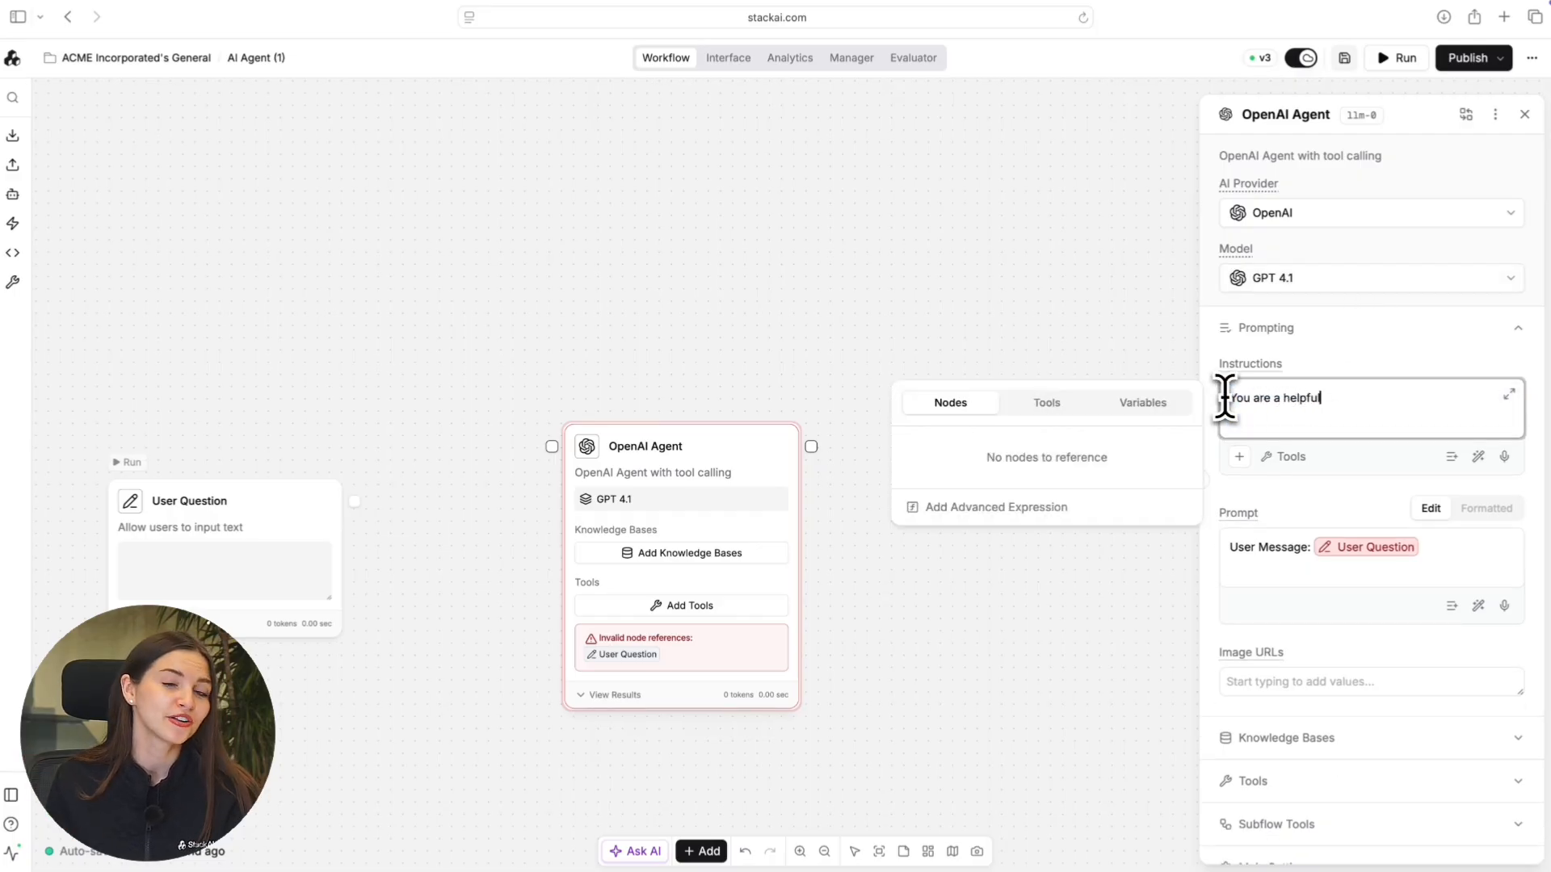
type("Assistant. Answer clearly and concisely.")
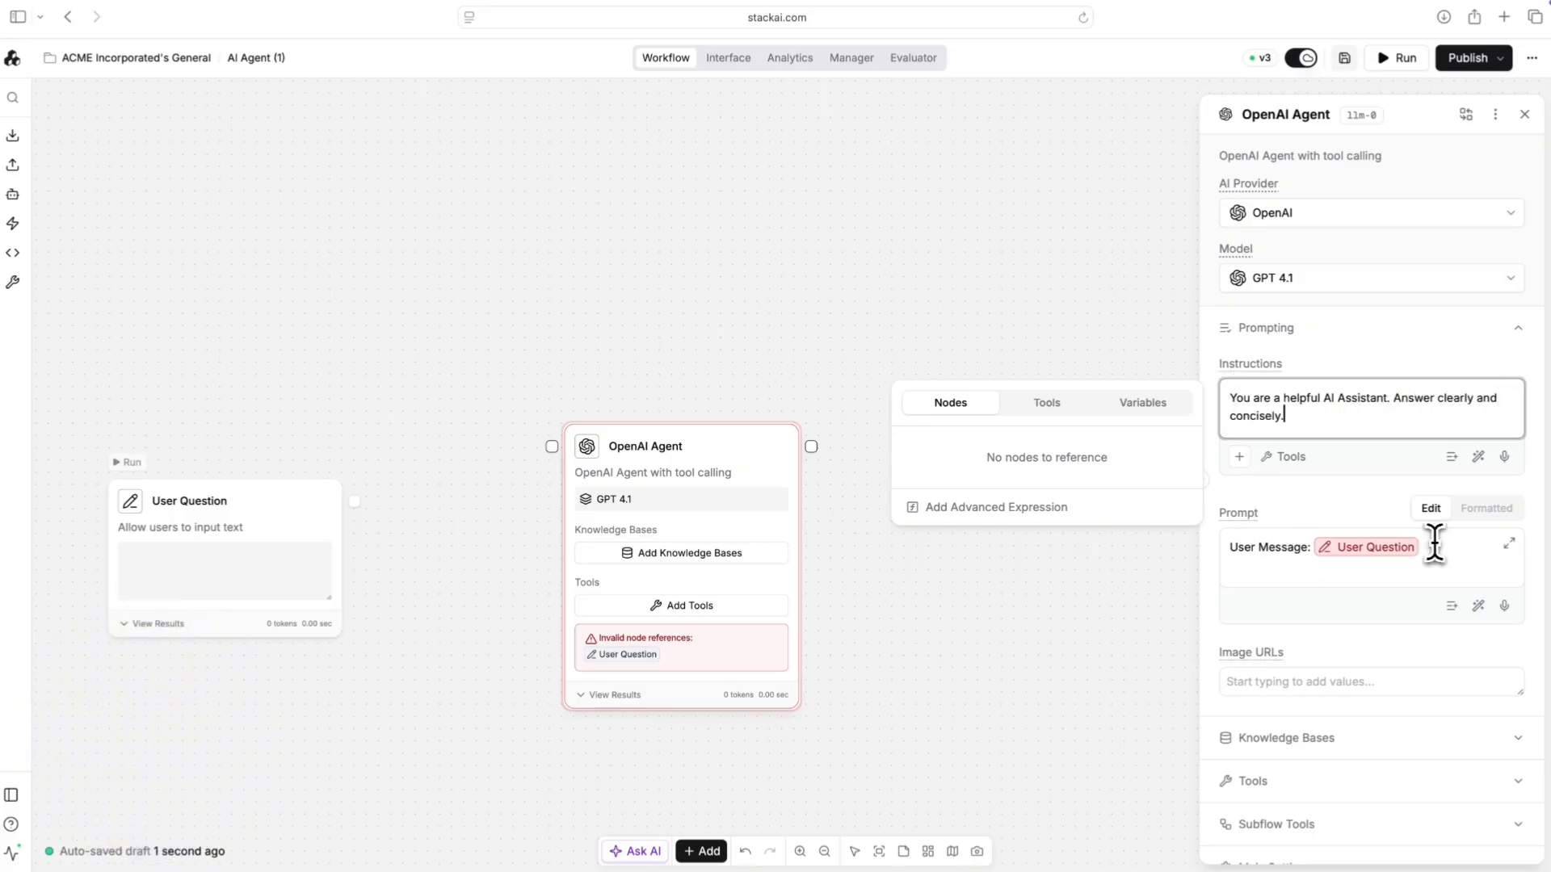
Remove the invalid User Question reference from the agent's prompt and connect the User Question node to the OpenAI Agent node.
left_click(1434, 544)
key("BackSpace")
left_click_drag(552, 446, 354, 502)
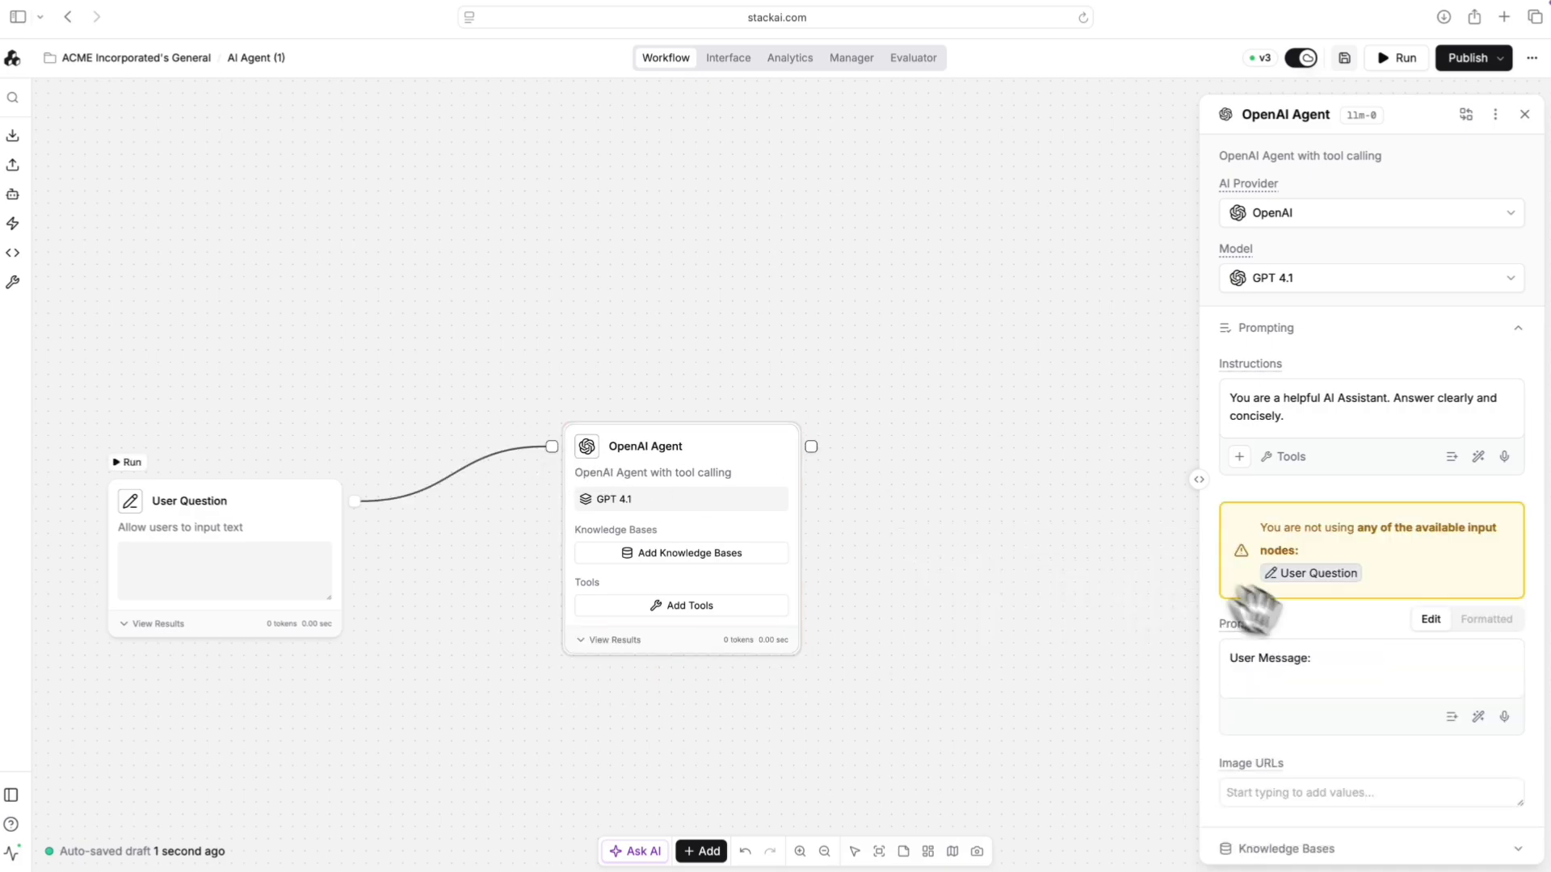
Insert the User Question reference into the prompt, wrap it in <UserMessage> tags and explain that tag in the instructions.
left_click(1333, 659)
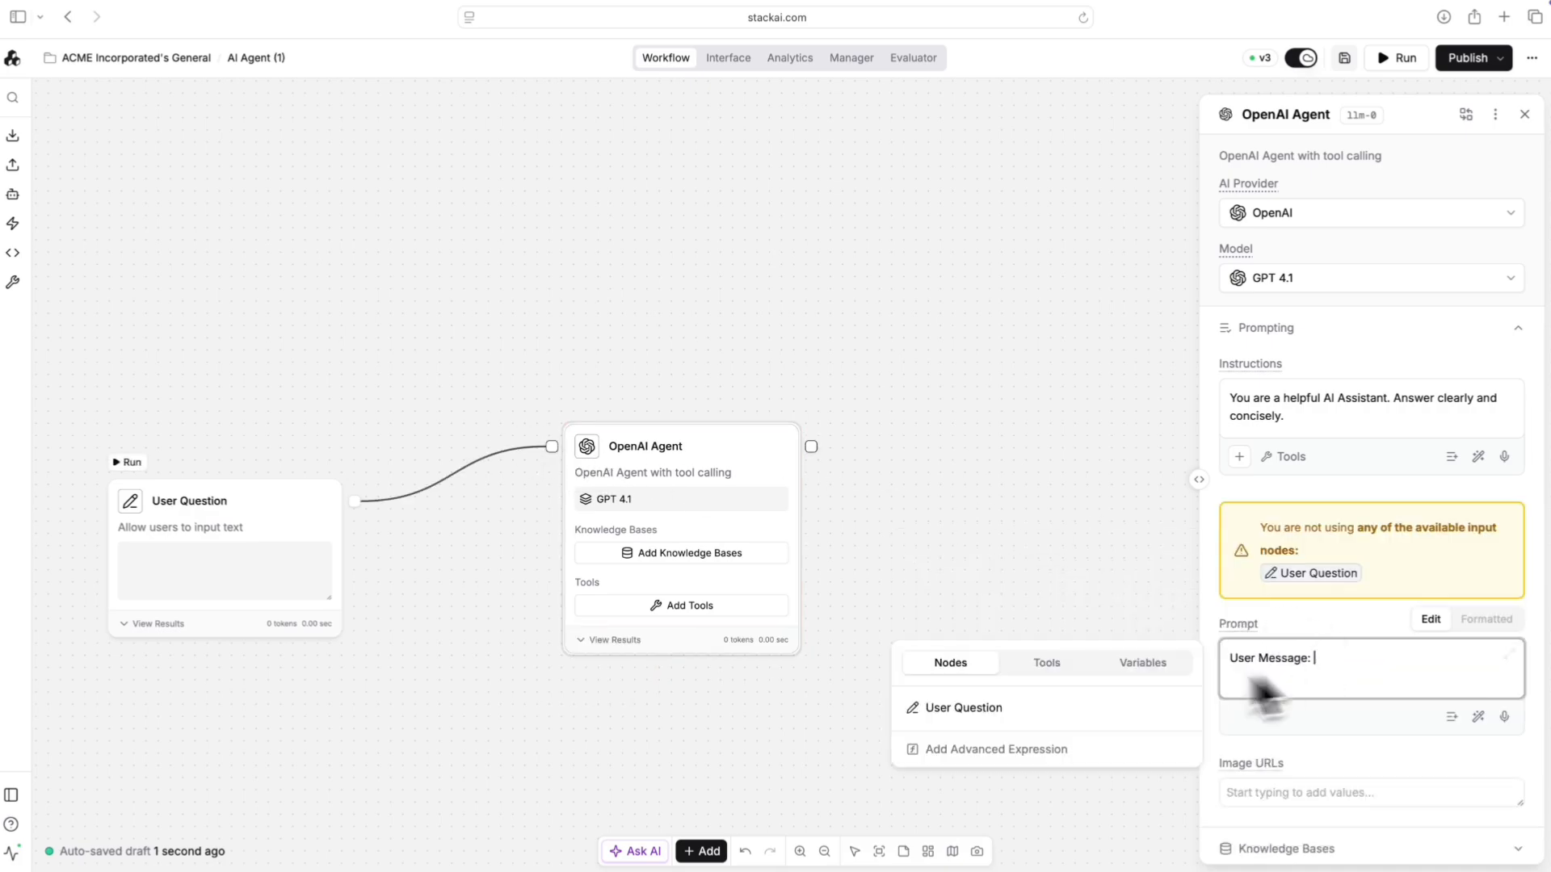
left_click(1026, 709)
left_click(1478, 717)
left_click(1345, 570)
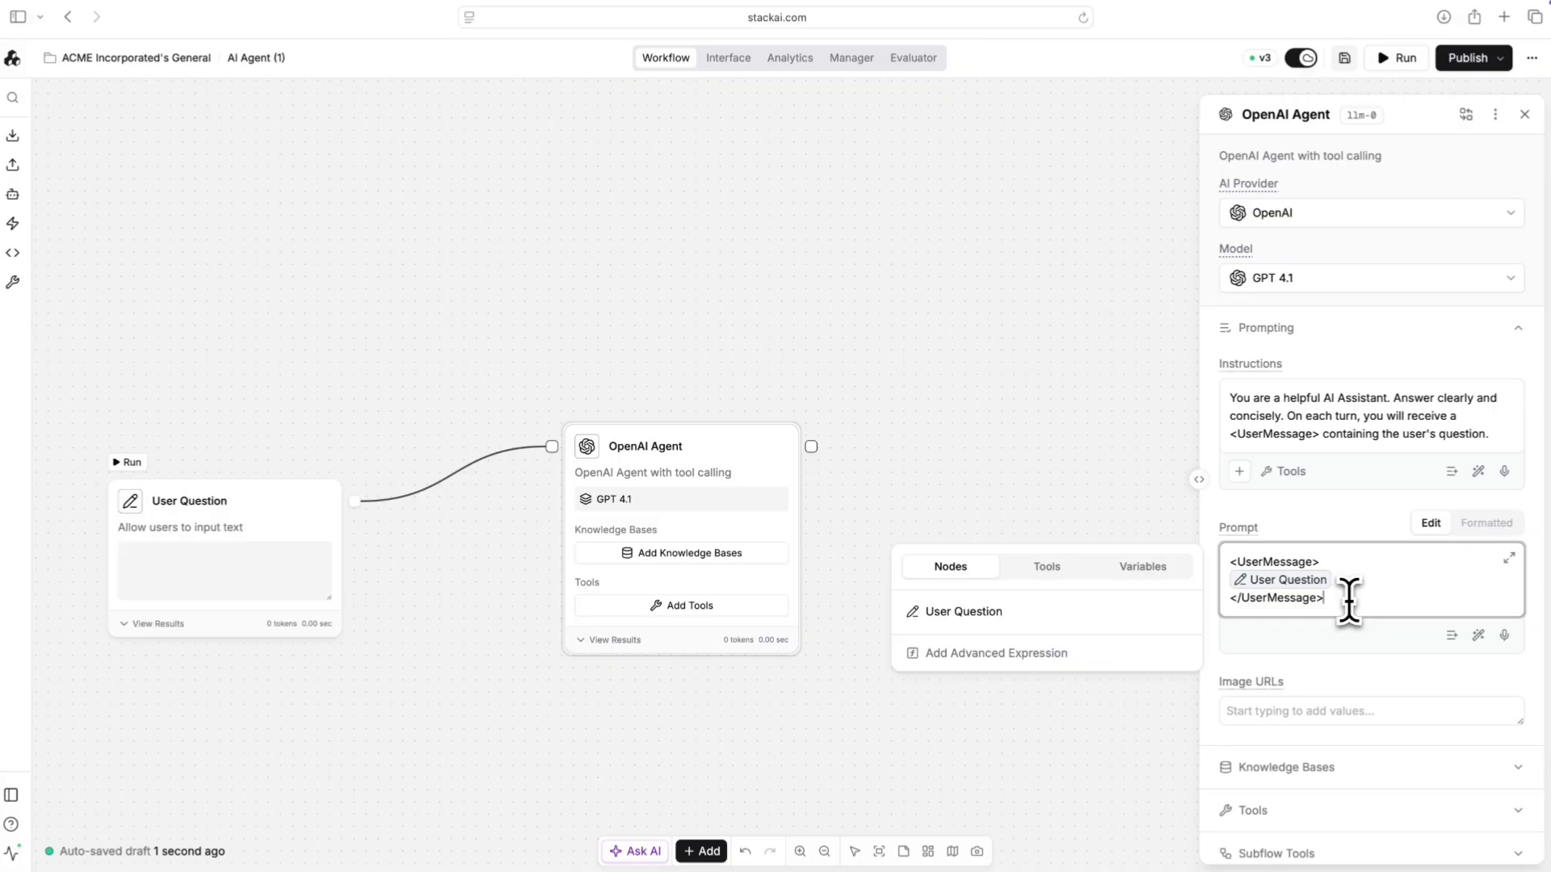
left_click(1524, 114)
Add an Output node after the OpenAI Agent node and connect the two.
right_click(1080, 436)
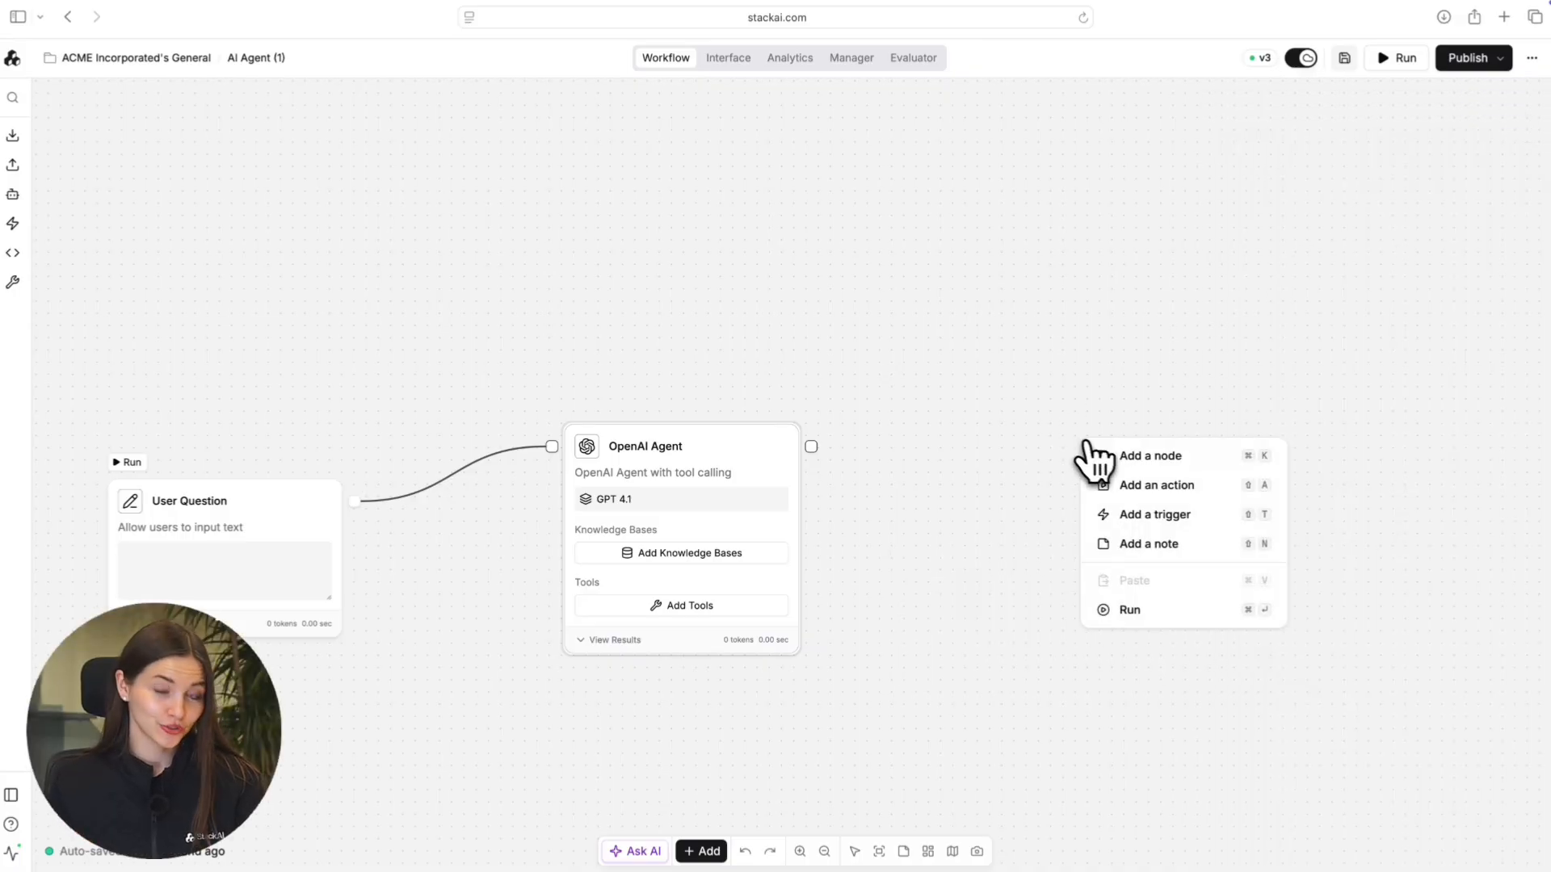
left_click(1136, 460)
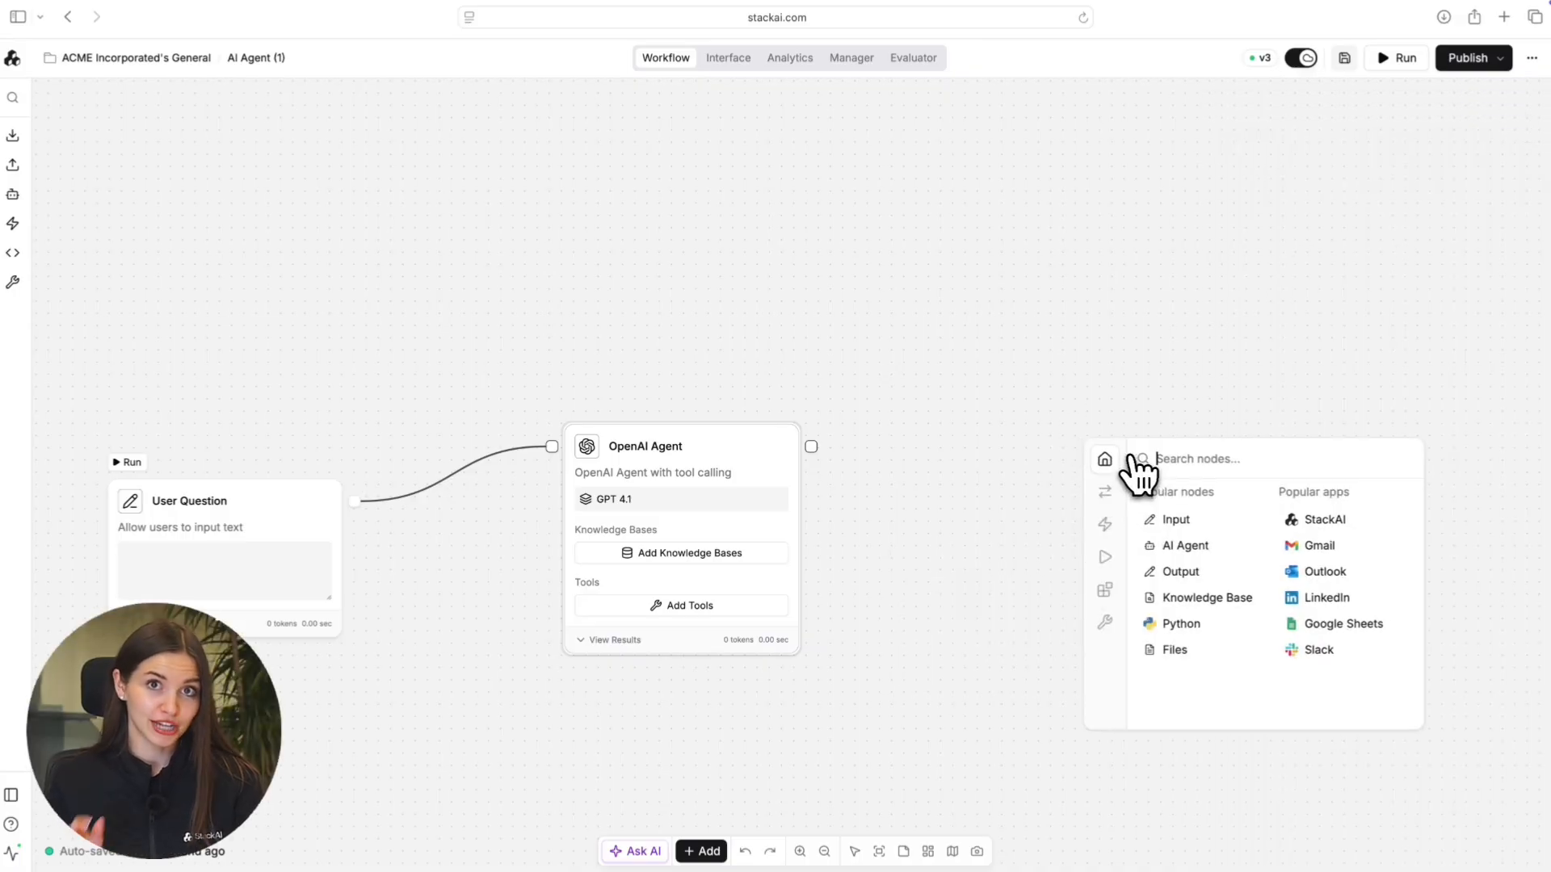
left_click(1184, 571)
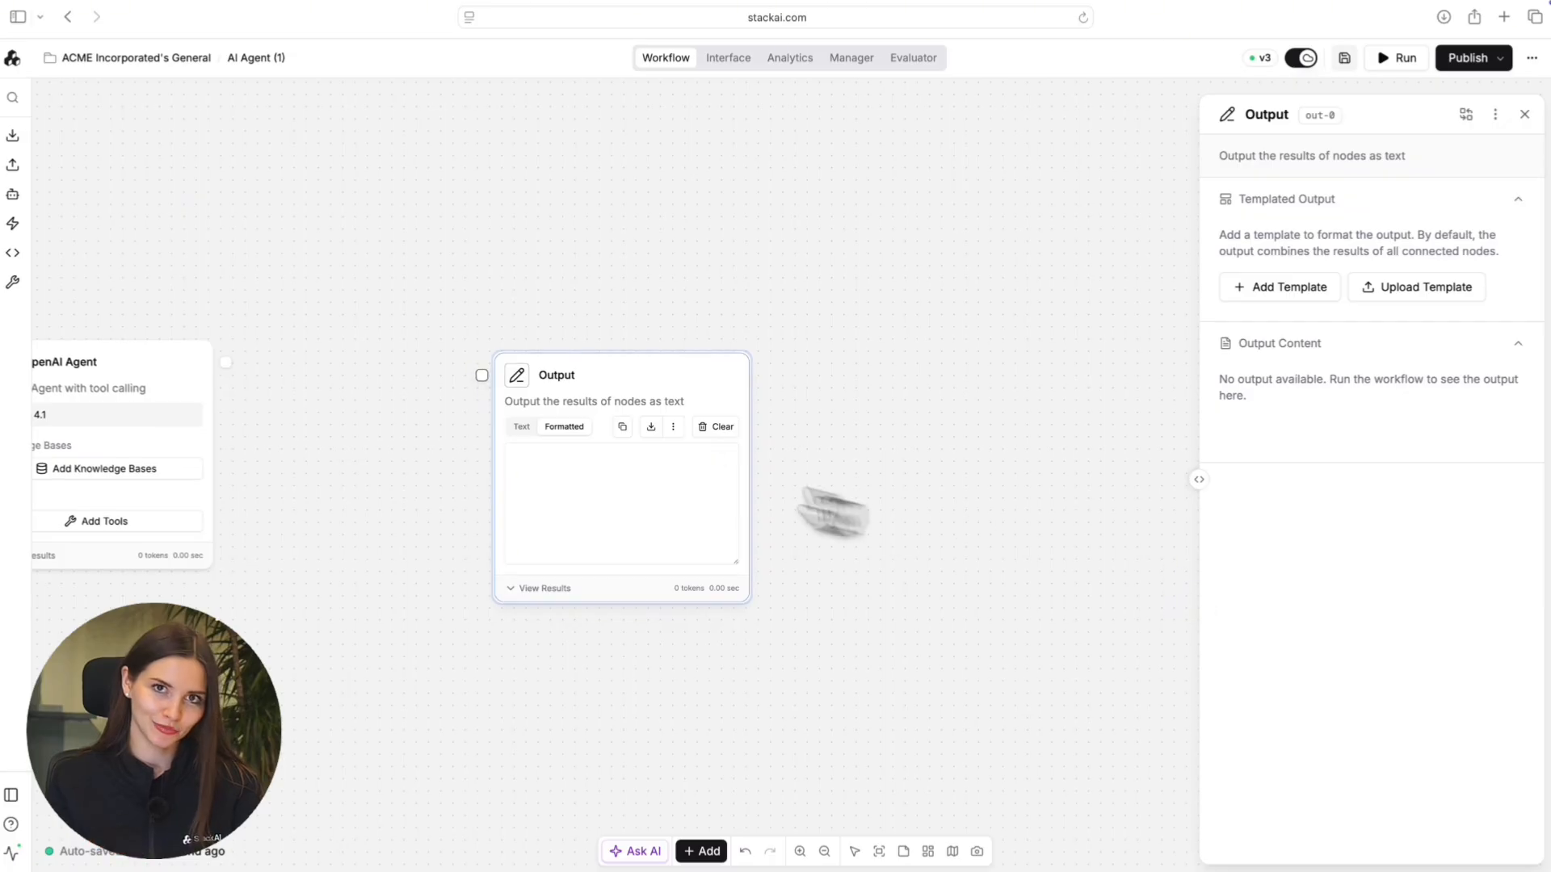
left_click_drag(482, 374, 225, 361)
left_click_drag(433, 243, 1032, 239)
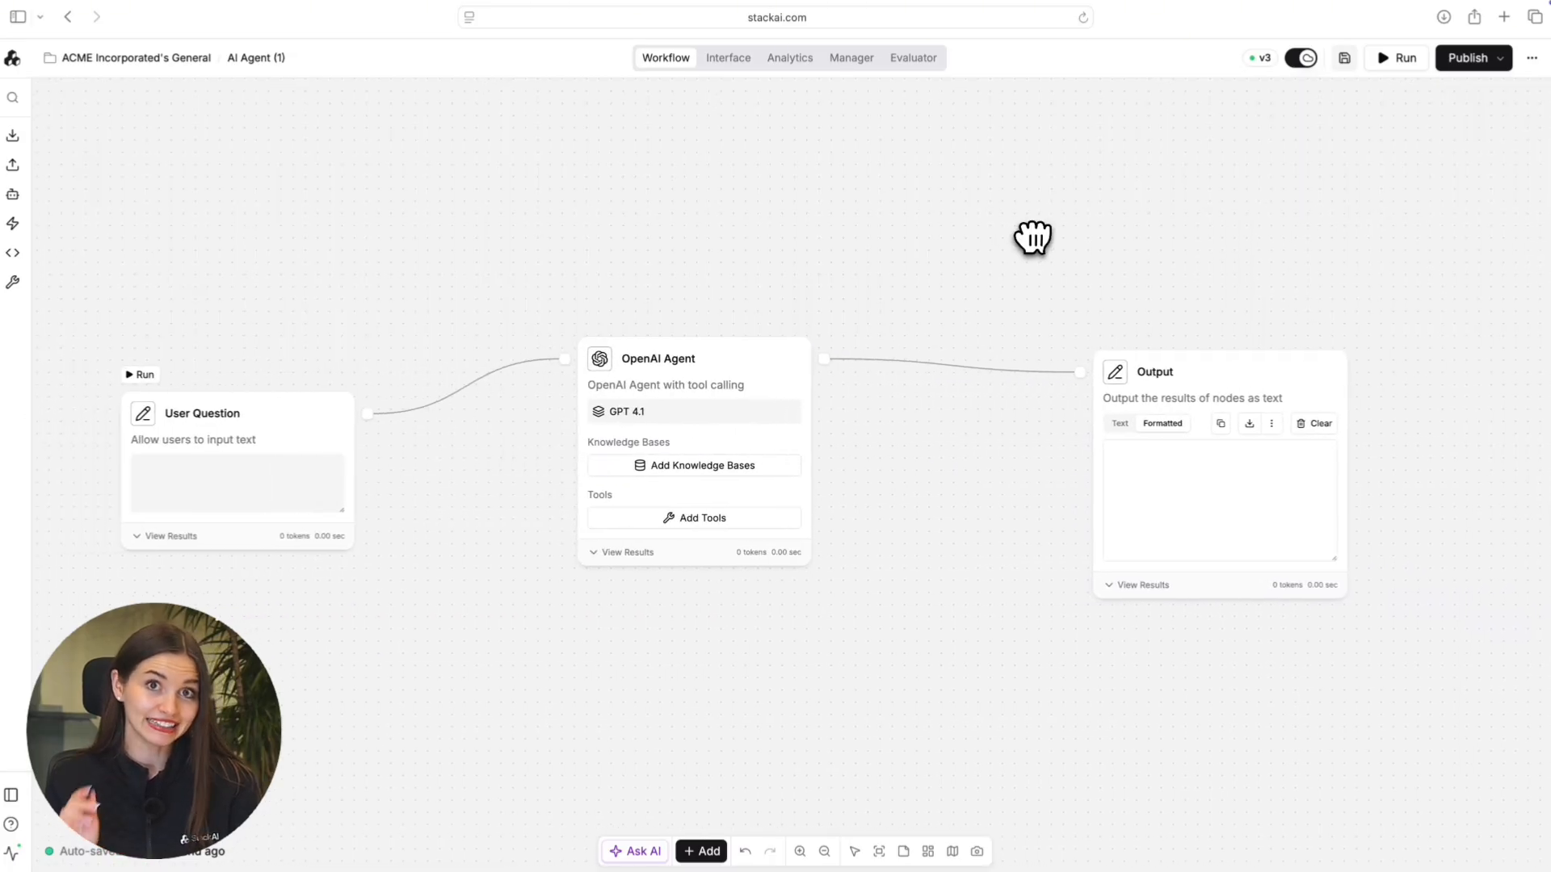
Run the workflow with the question "What are you capable of?" and read the answer in the Output node.
left_click(274, 487)
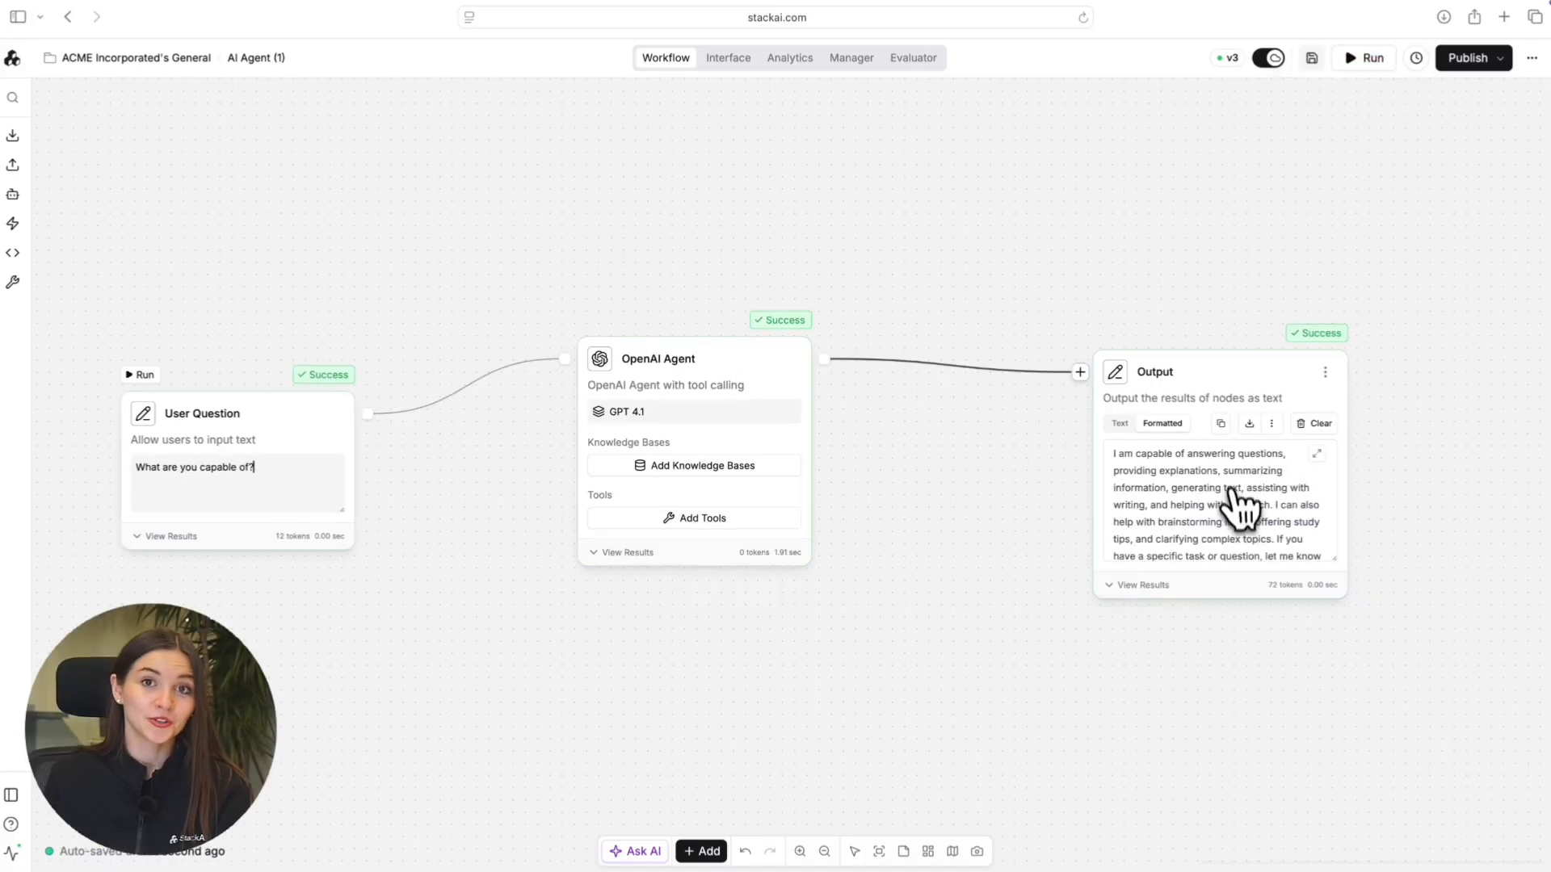
scroll(1242, 509, "down", 1)
scroll(1242, 517, "up", 1)
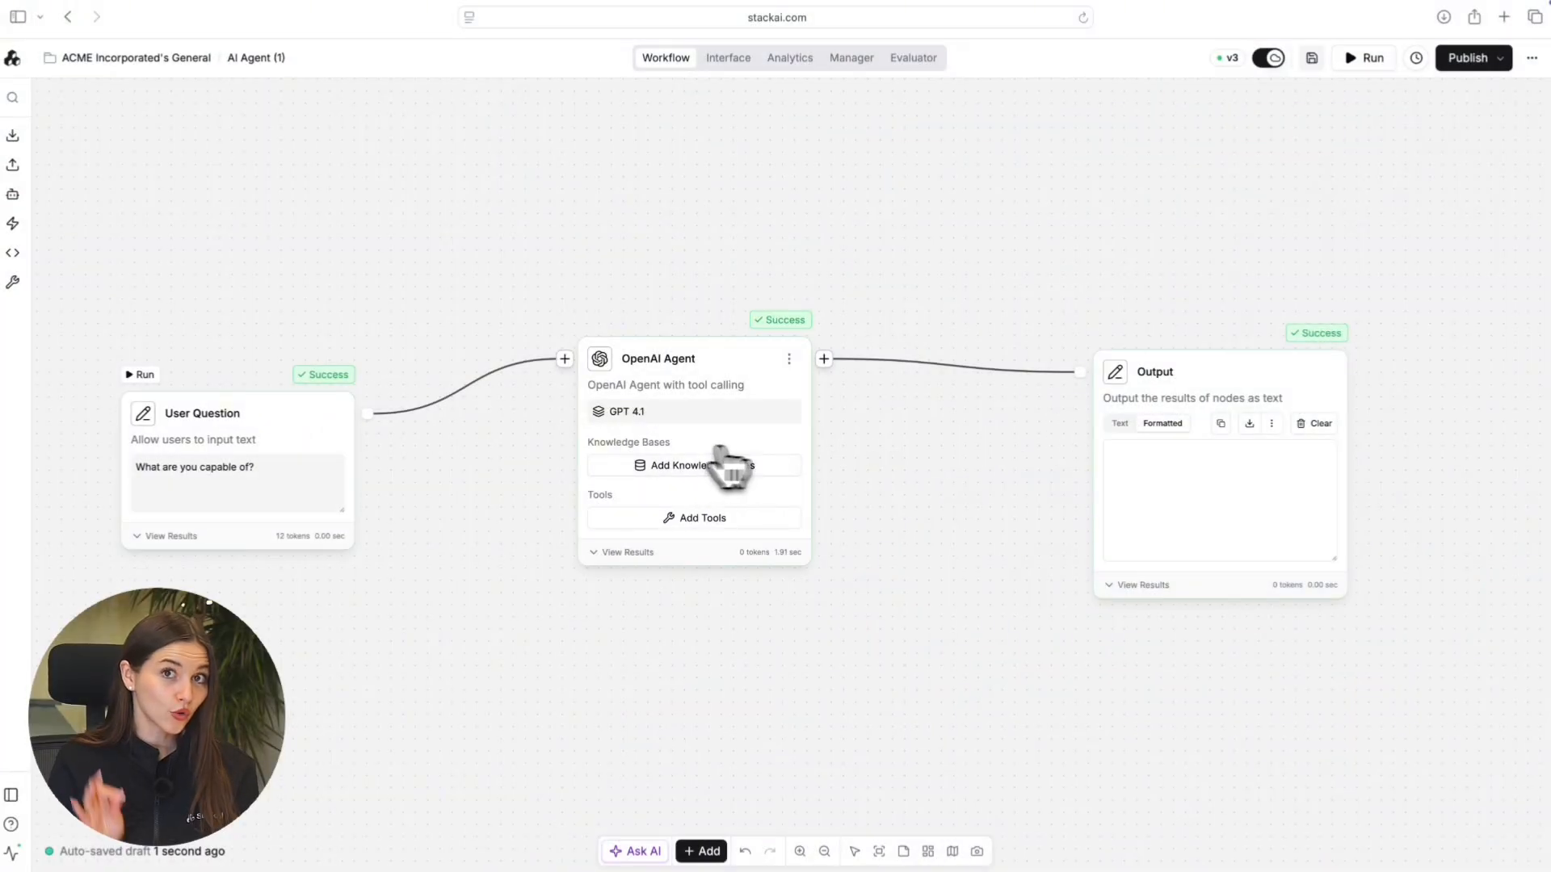
Examine the Knowledge Bases section in the OpenAI Agent node's settings.
left_click(678, 467)
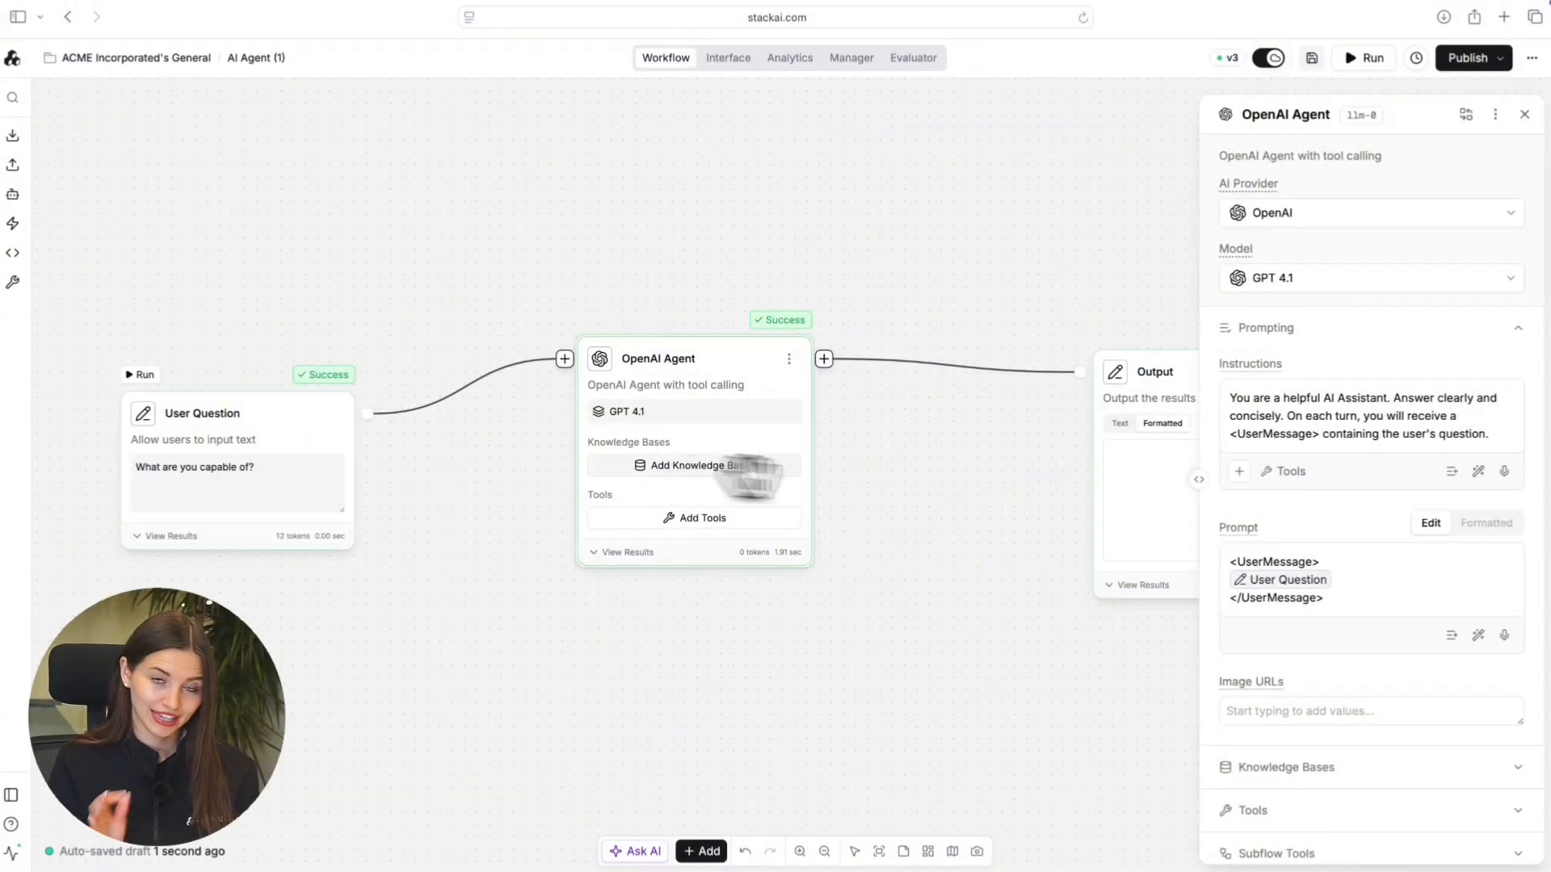
left_click(1405, 777)
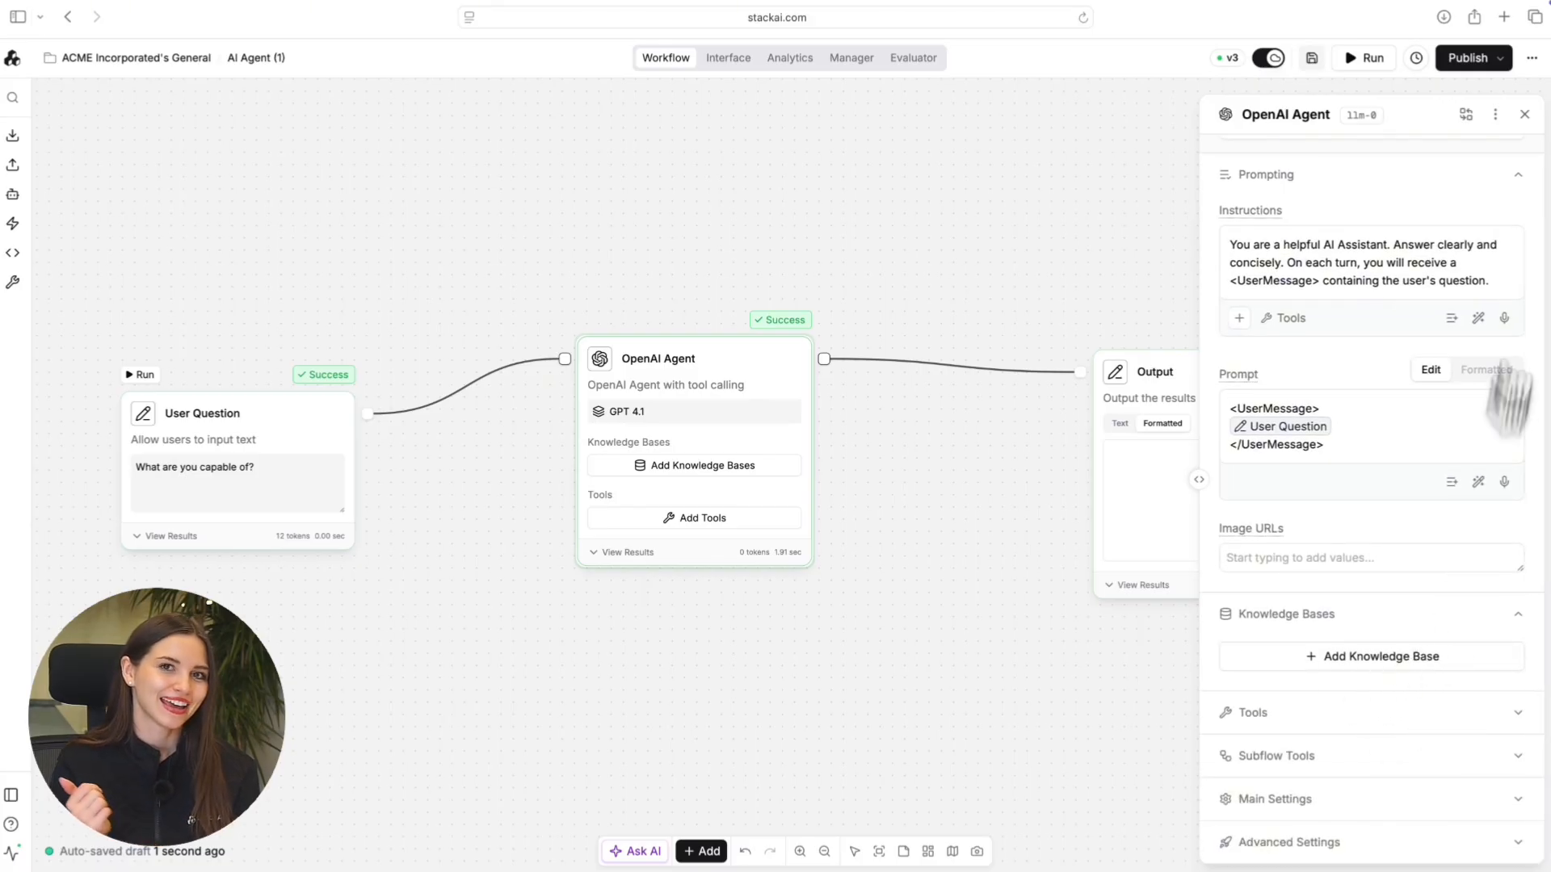
left_click(1524, 114)
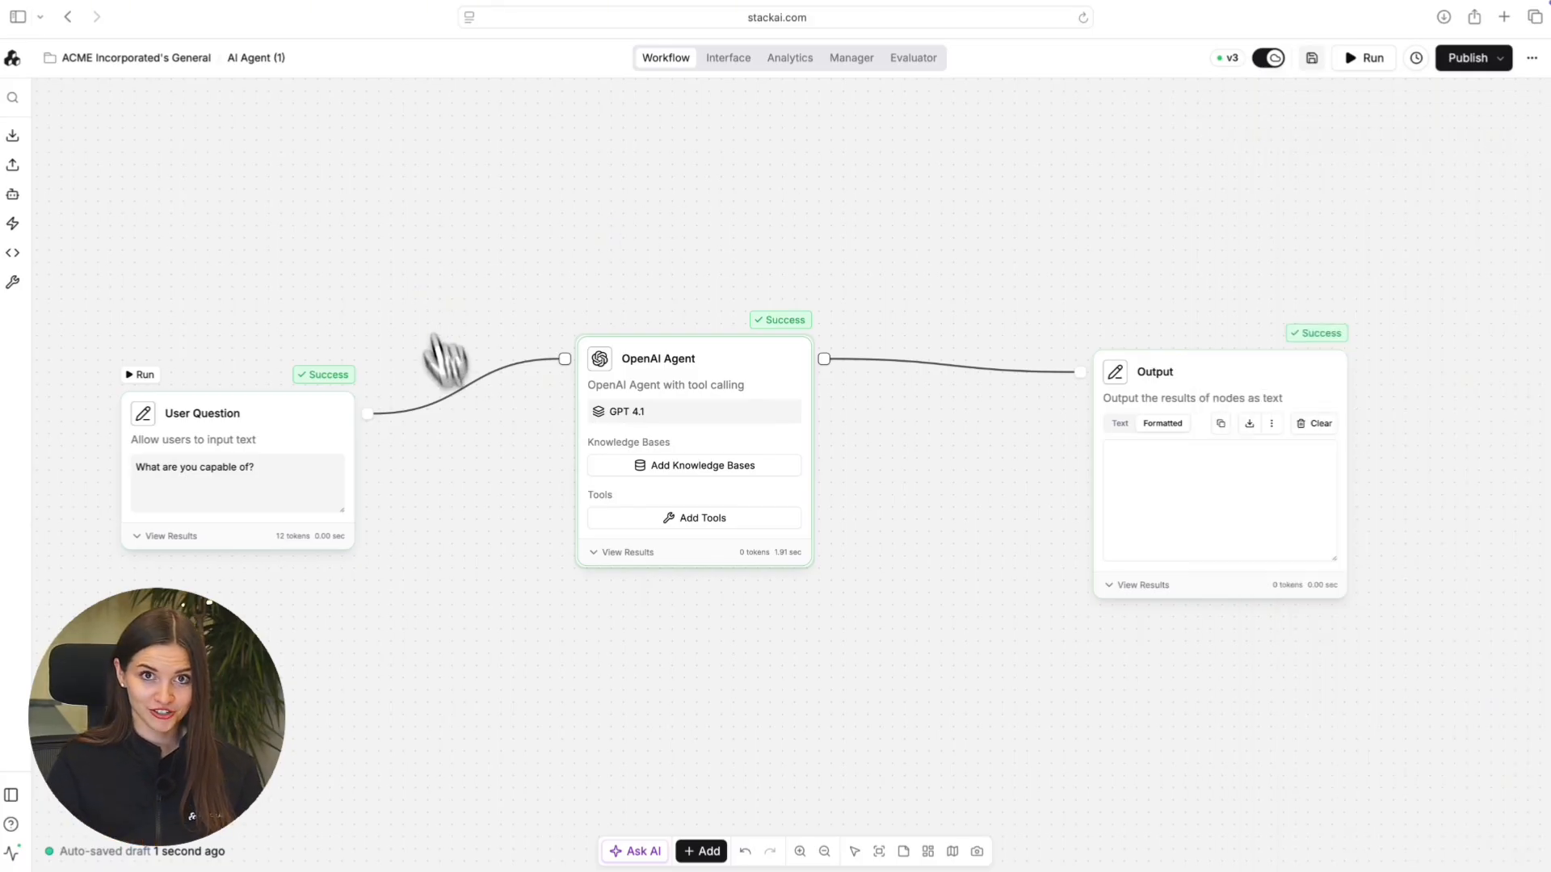
Add a Knowledge Base node and place it above the User Question and OpenAI Agent nodes.
right_click(423, 307)
left_click(449, 326)
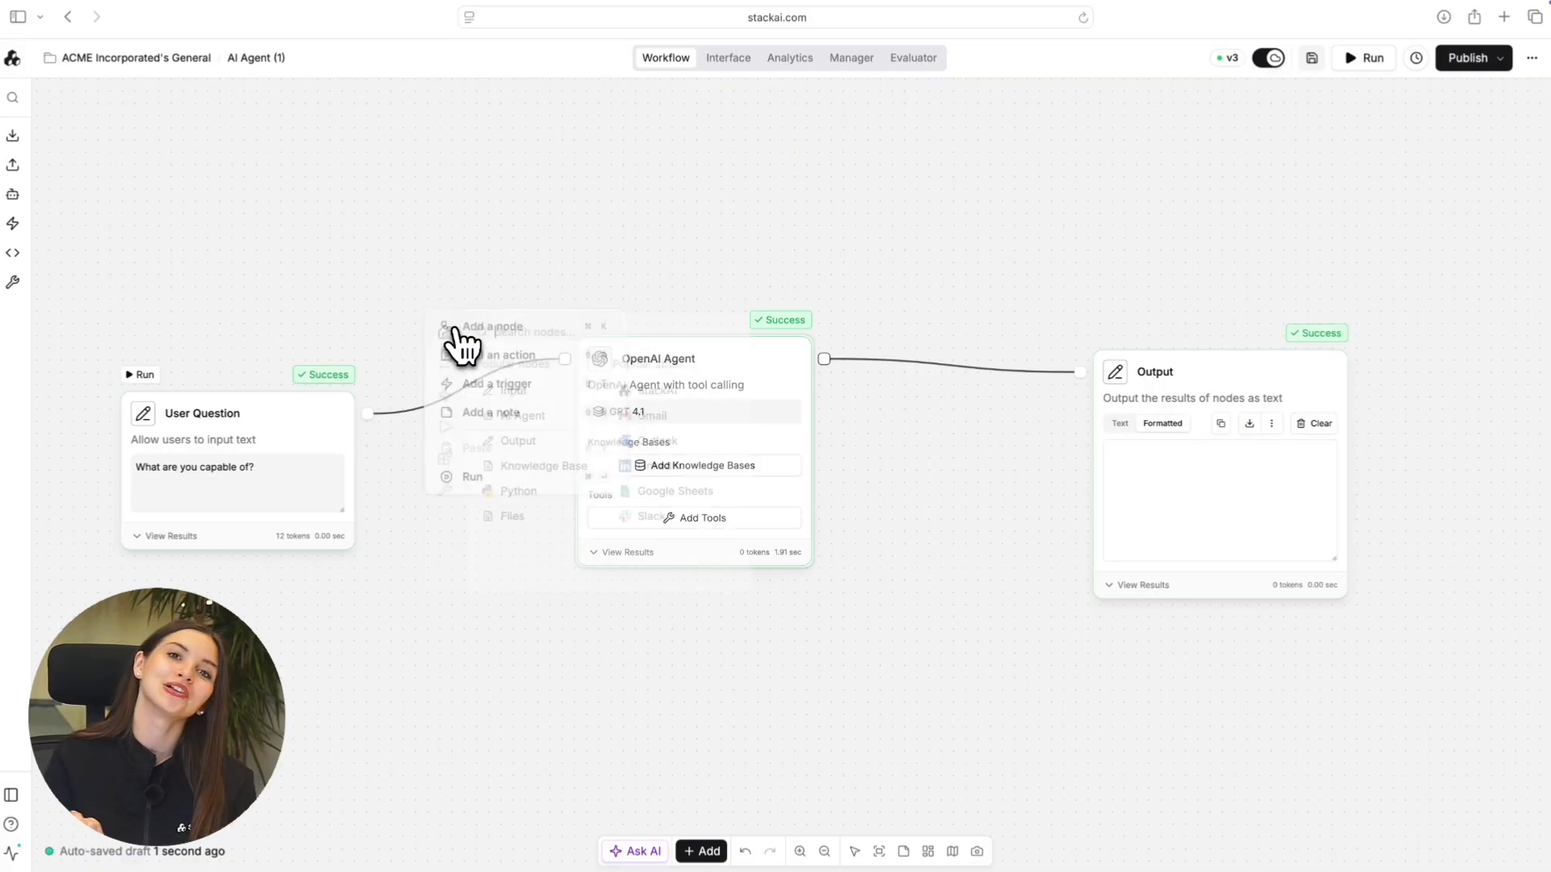
left_click(531, 467)
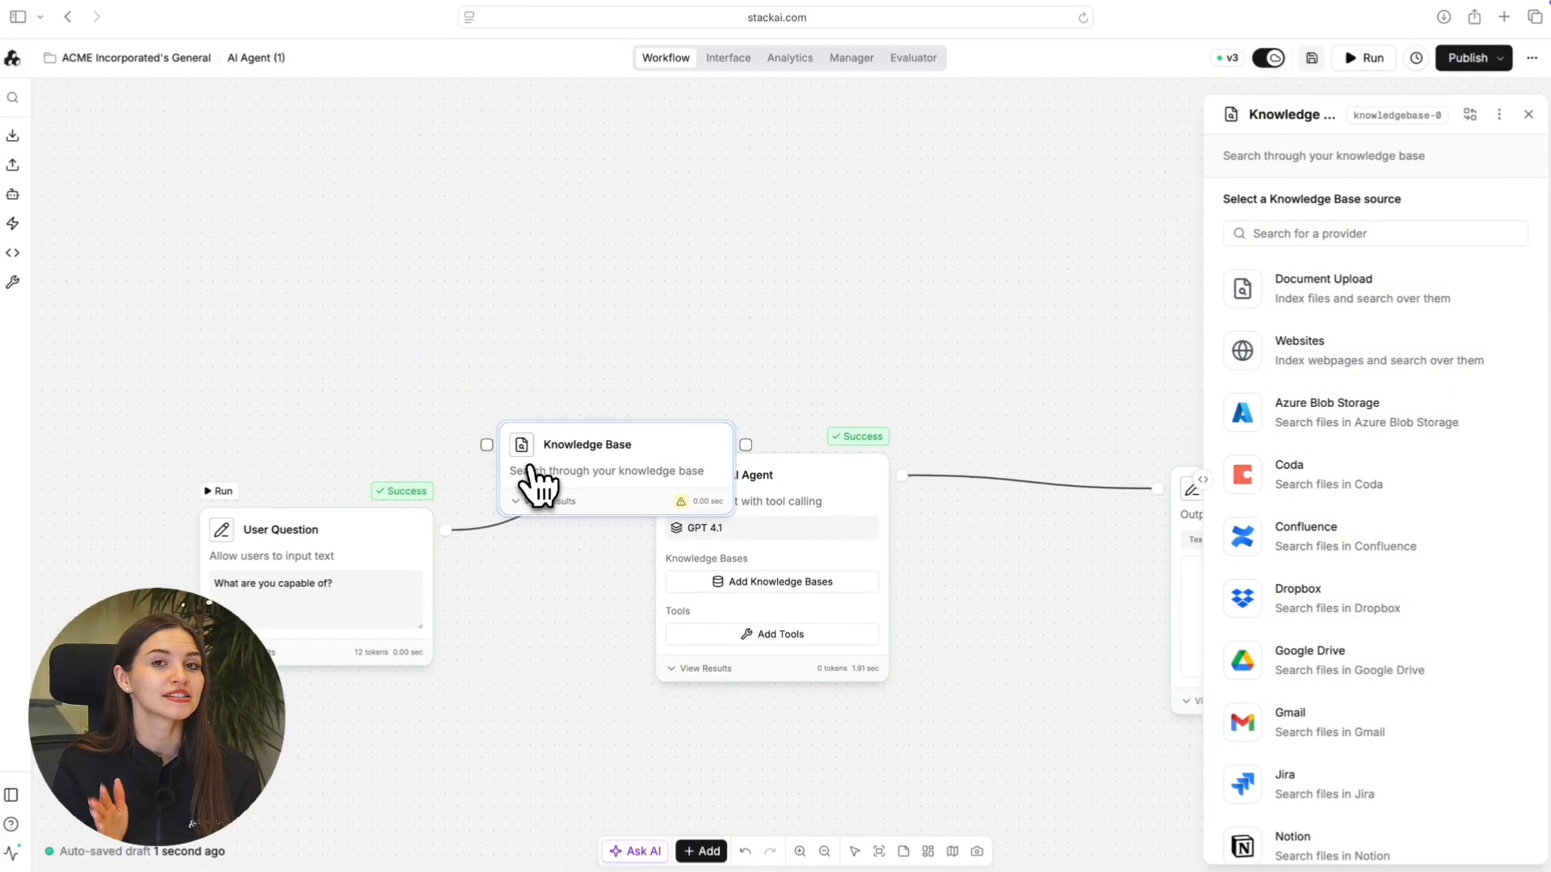
left_click_drag(587, 464, 516, 392)
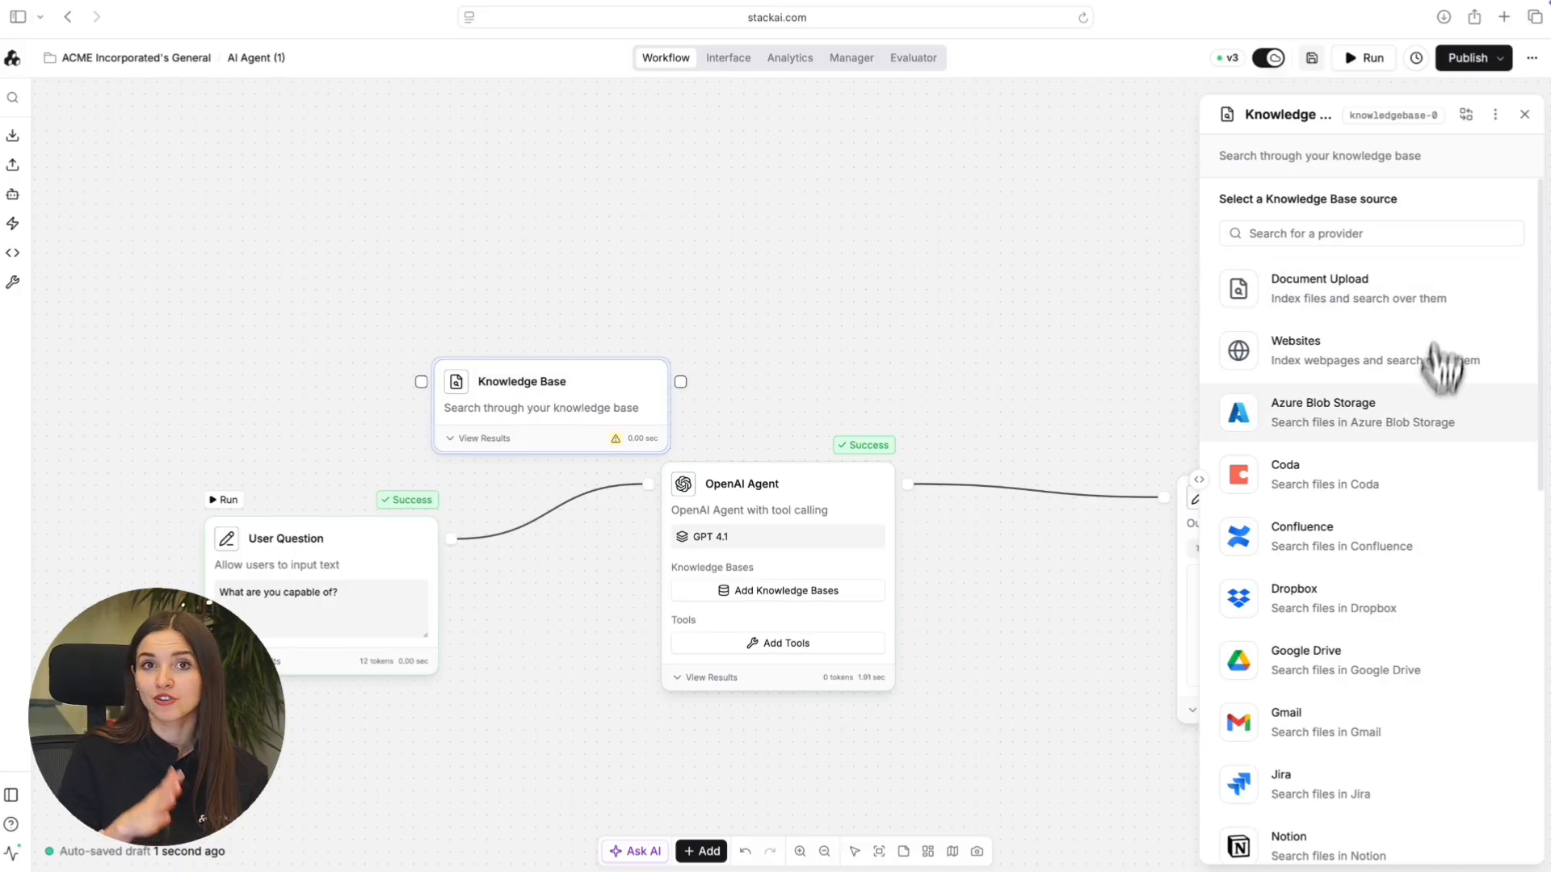
Look through the available knowledge base sources and choose Document Upload for the new node.
scroll(1415, 565, "down", 5)
scroll(1415, 584, "down", 8)
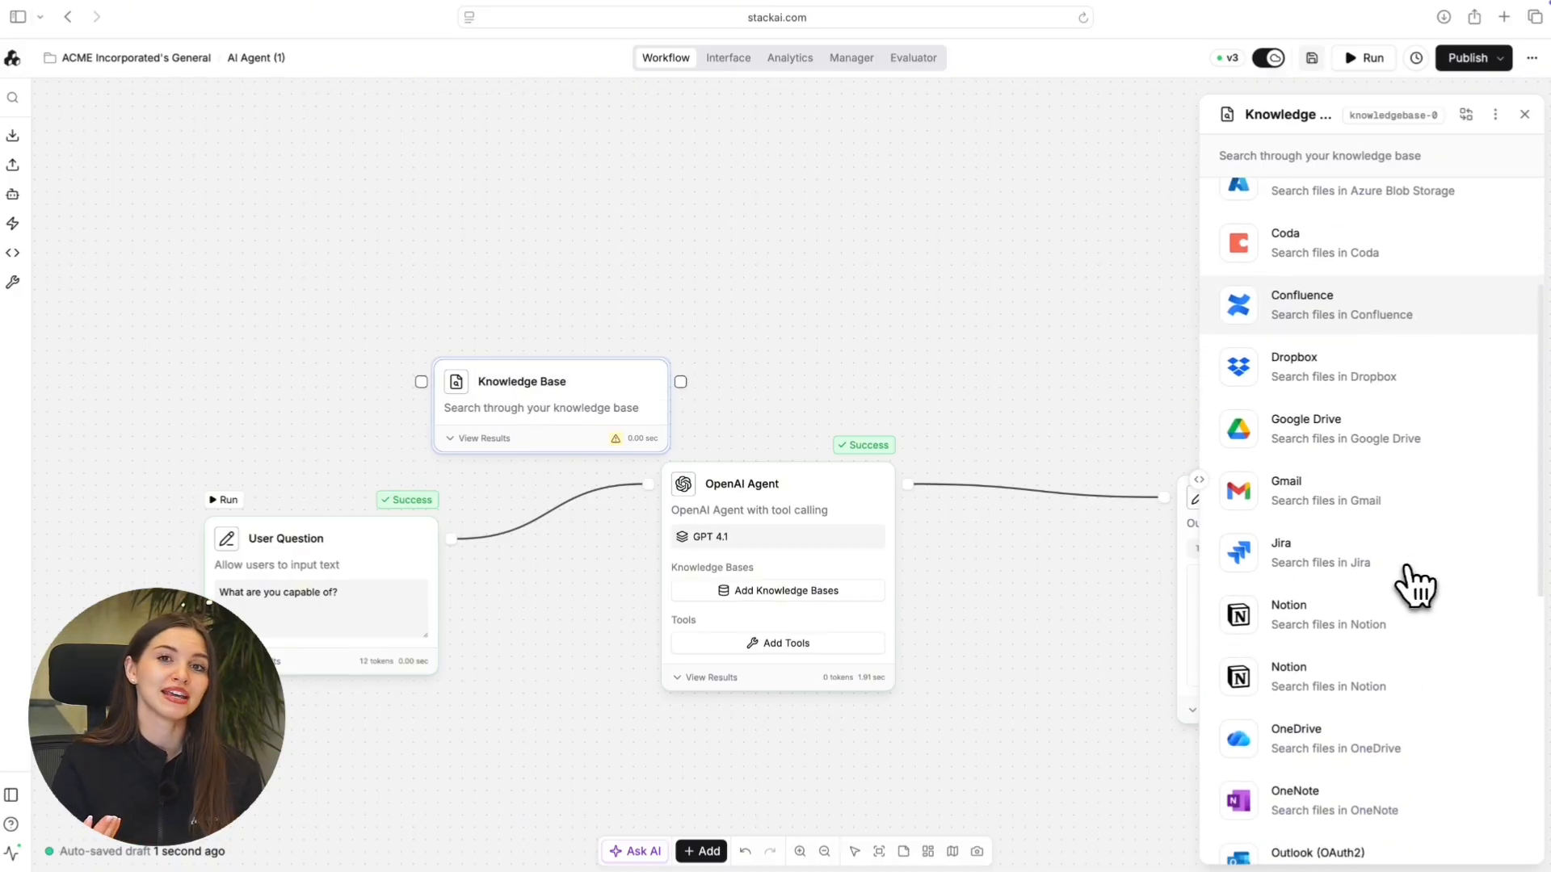
scroll(1416, 583, "down", 7)
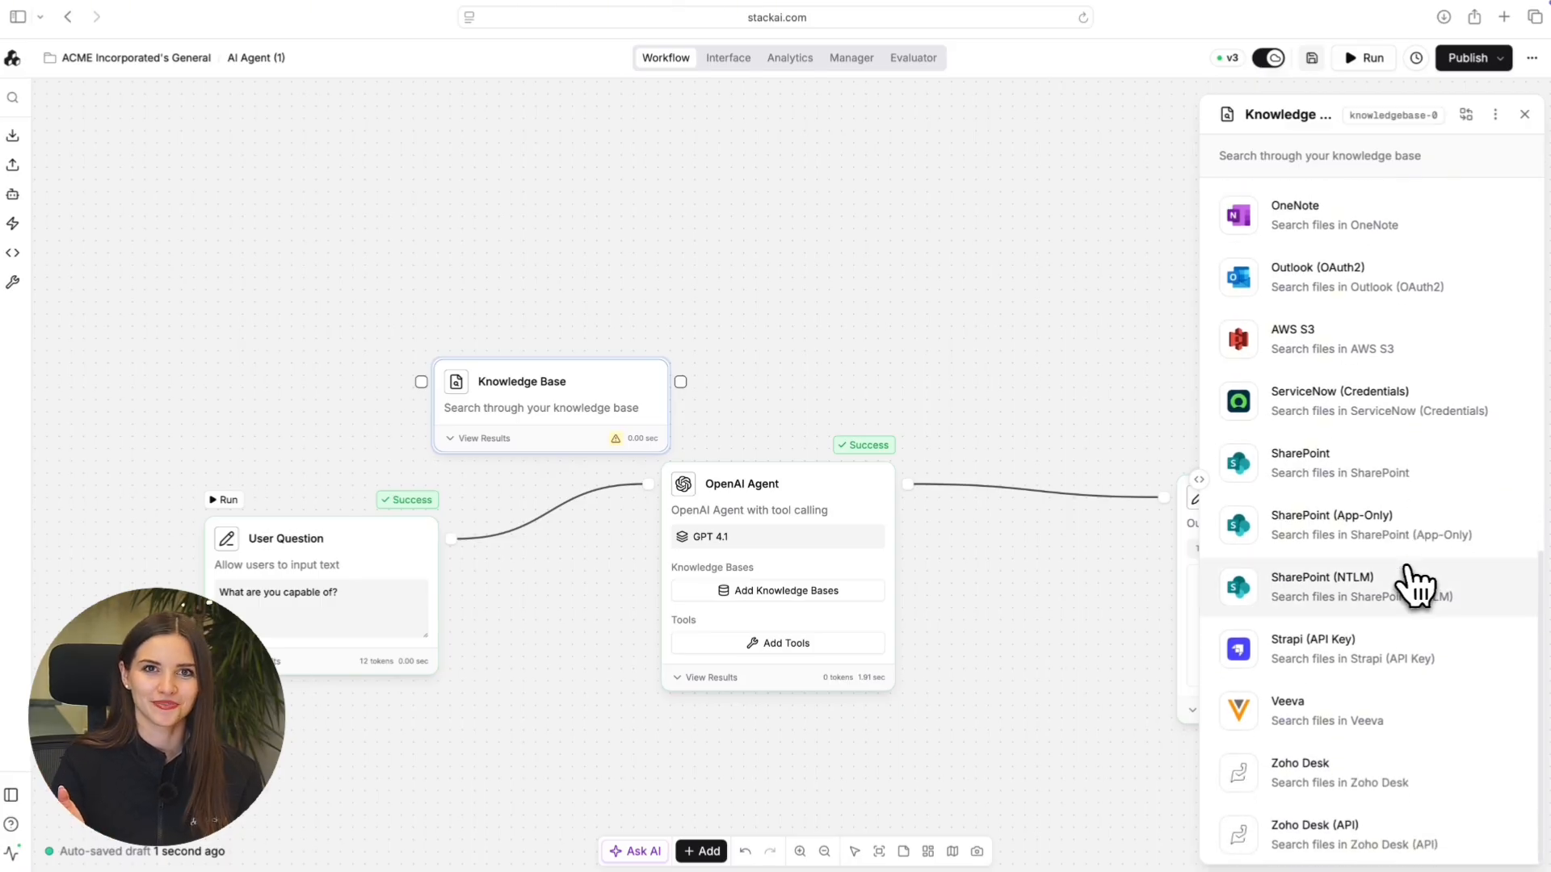
scroll(1416, 583, "up", 15)
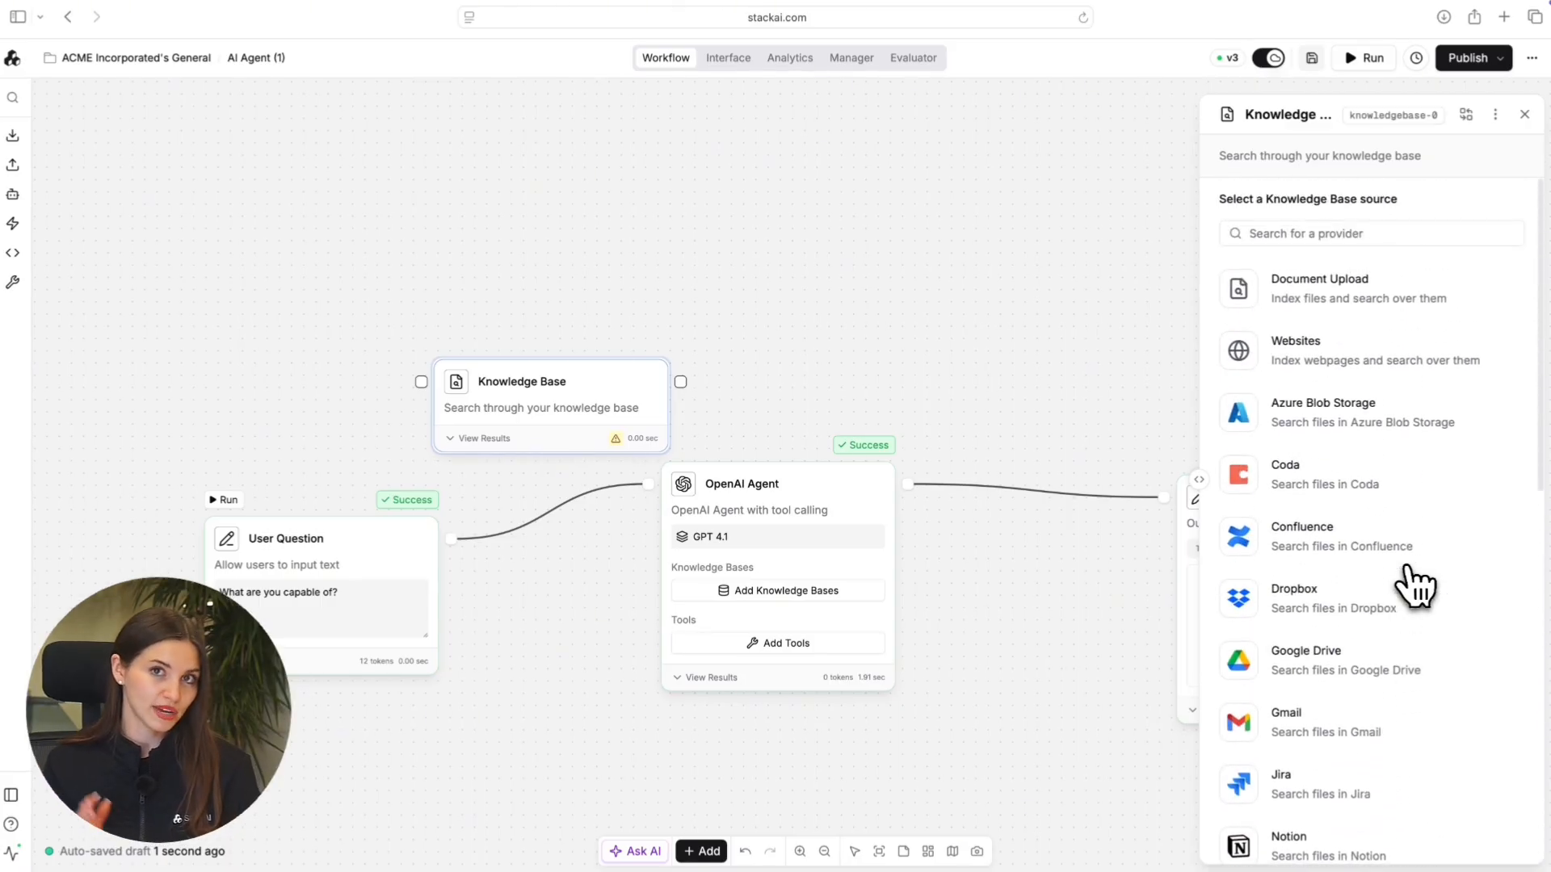
left_click(1393, 317)
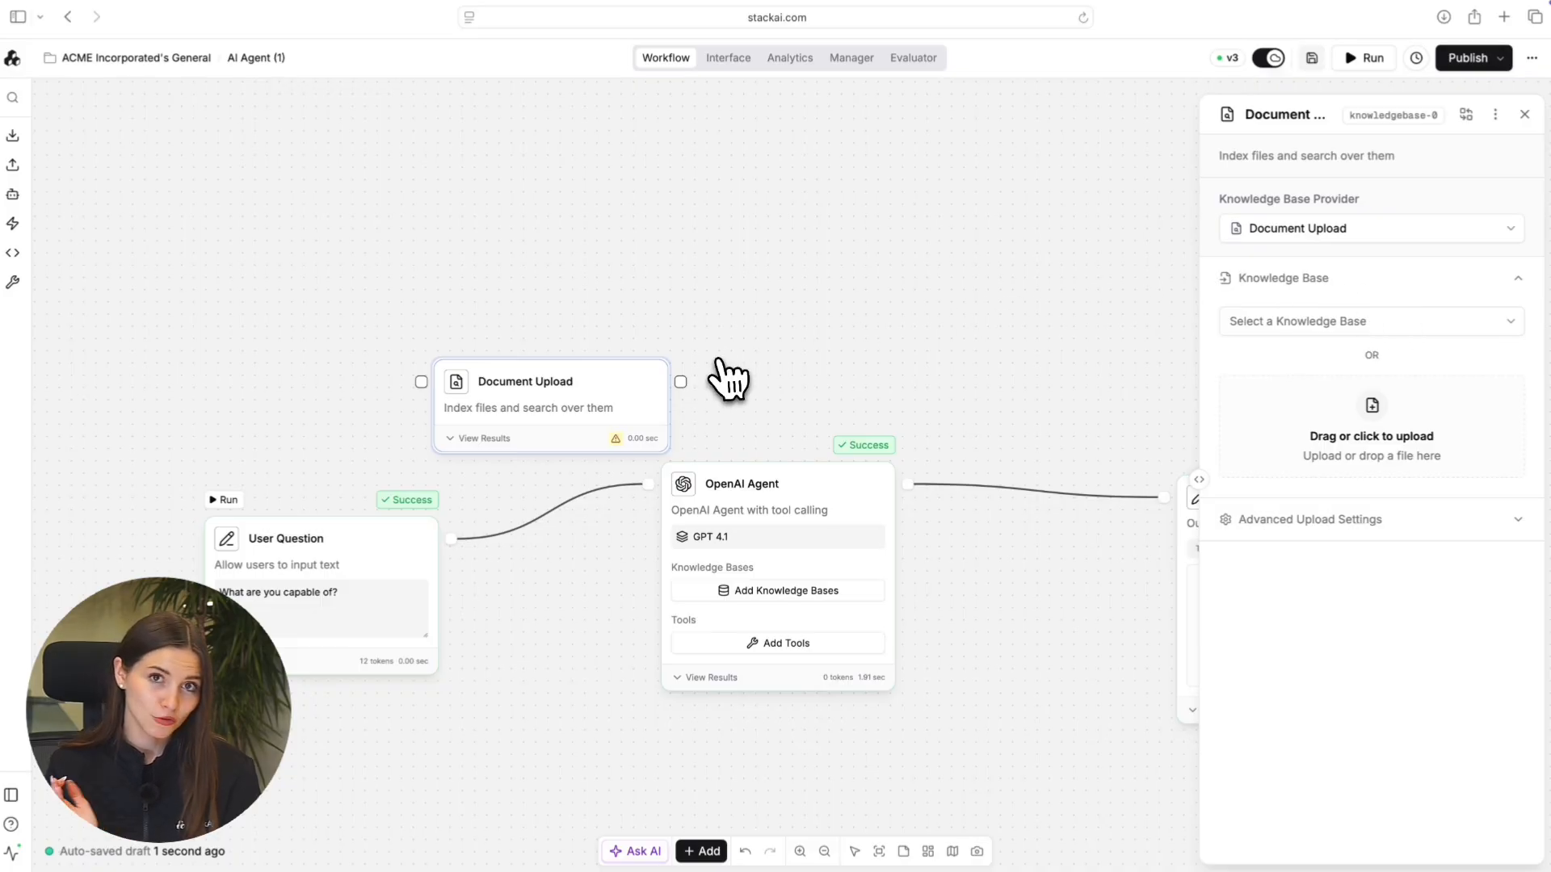
Delete the direct link from User Question to OpenAI Agent and route it through the Document Upload node placed between them.
left_click(538, 512)
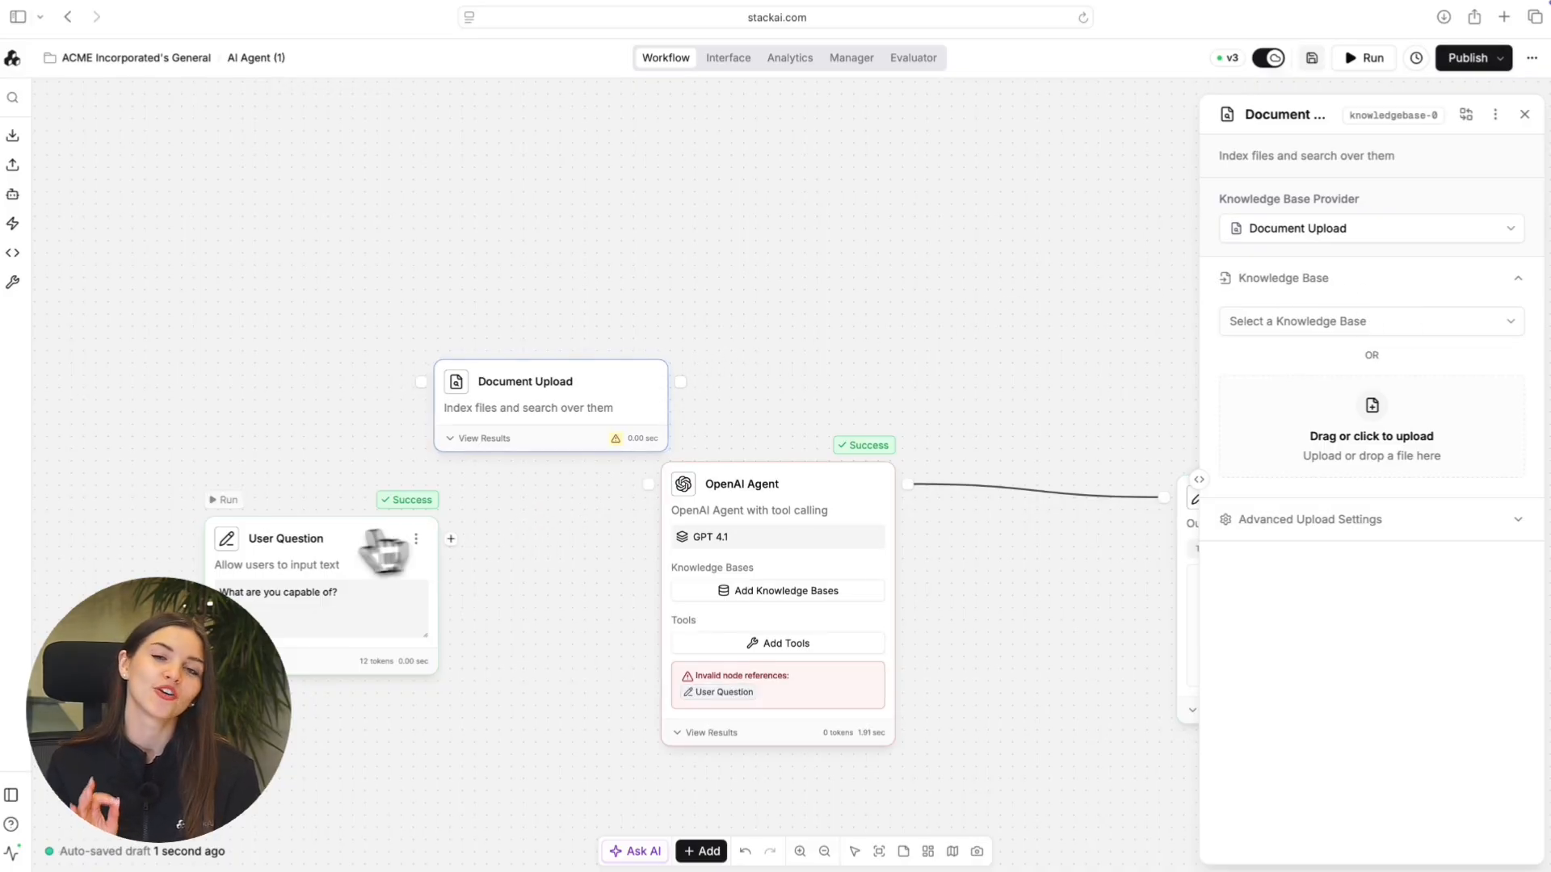
left_click(307, 547)
left_click_drag(307, 547, 169, 517)
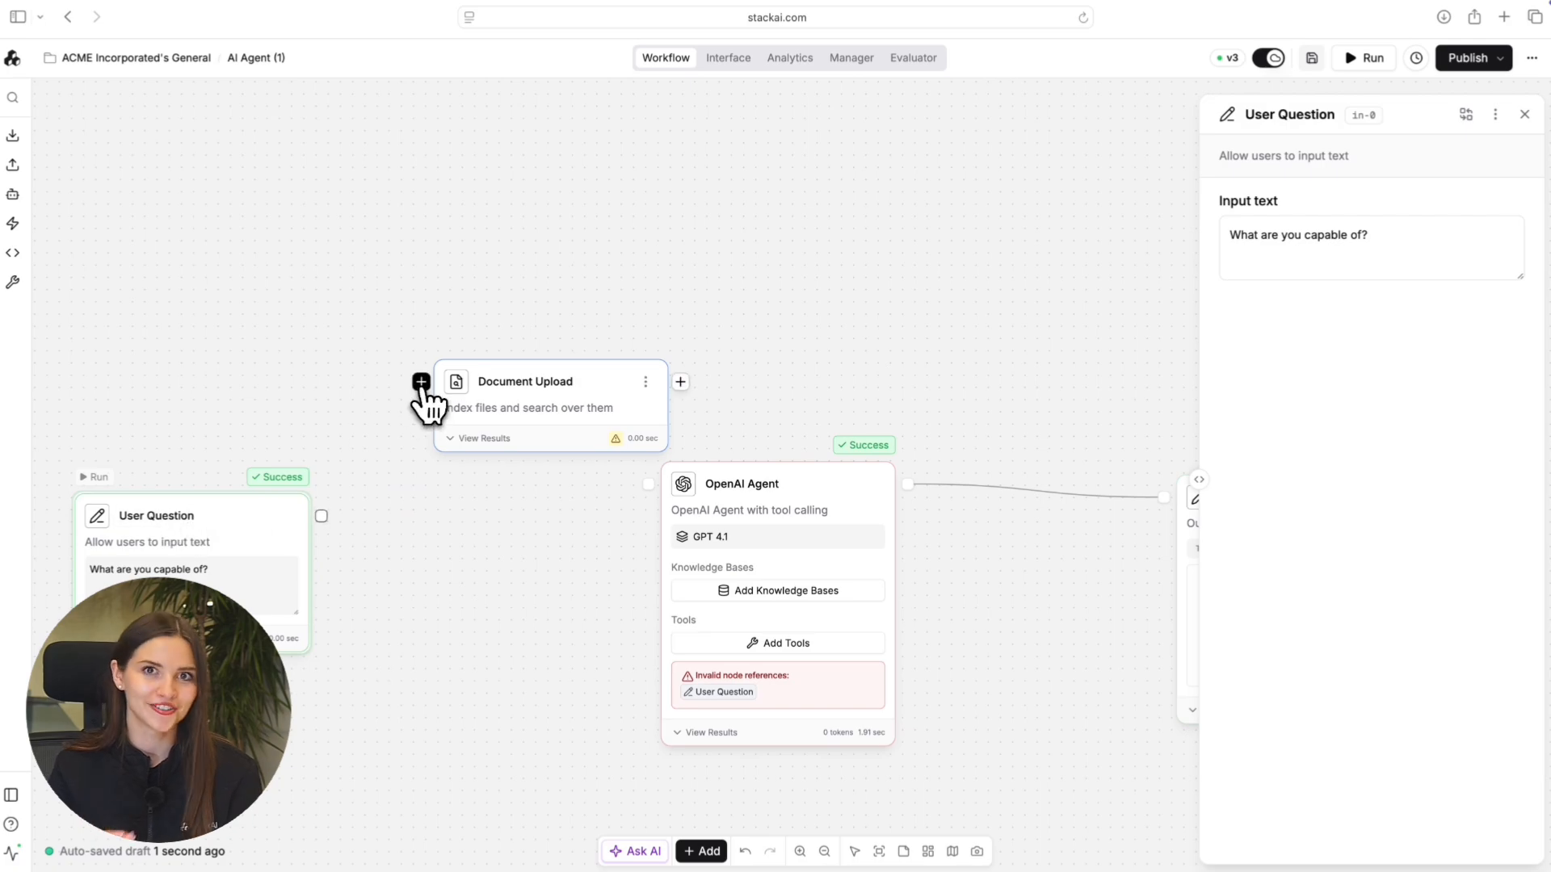
left_click_drag(421, 385, 321, 515)
left_click_drag(568, 406, 520, 485)
Find FAQ.pdf in the Downloads folder and upload it to the Document Upload node's knowledge base.
left_click(1445, 412)
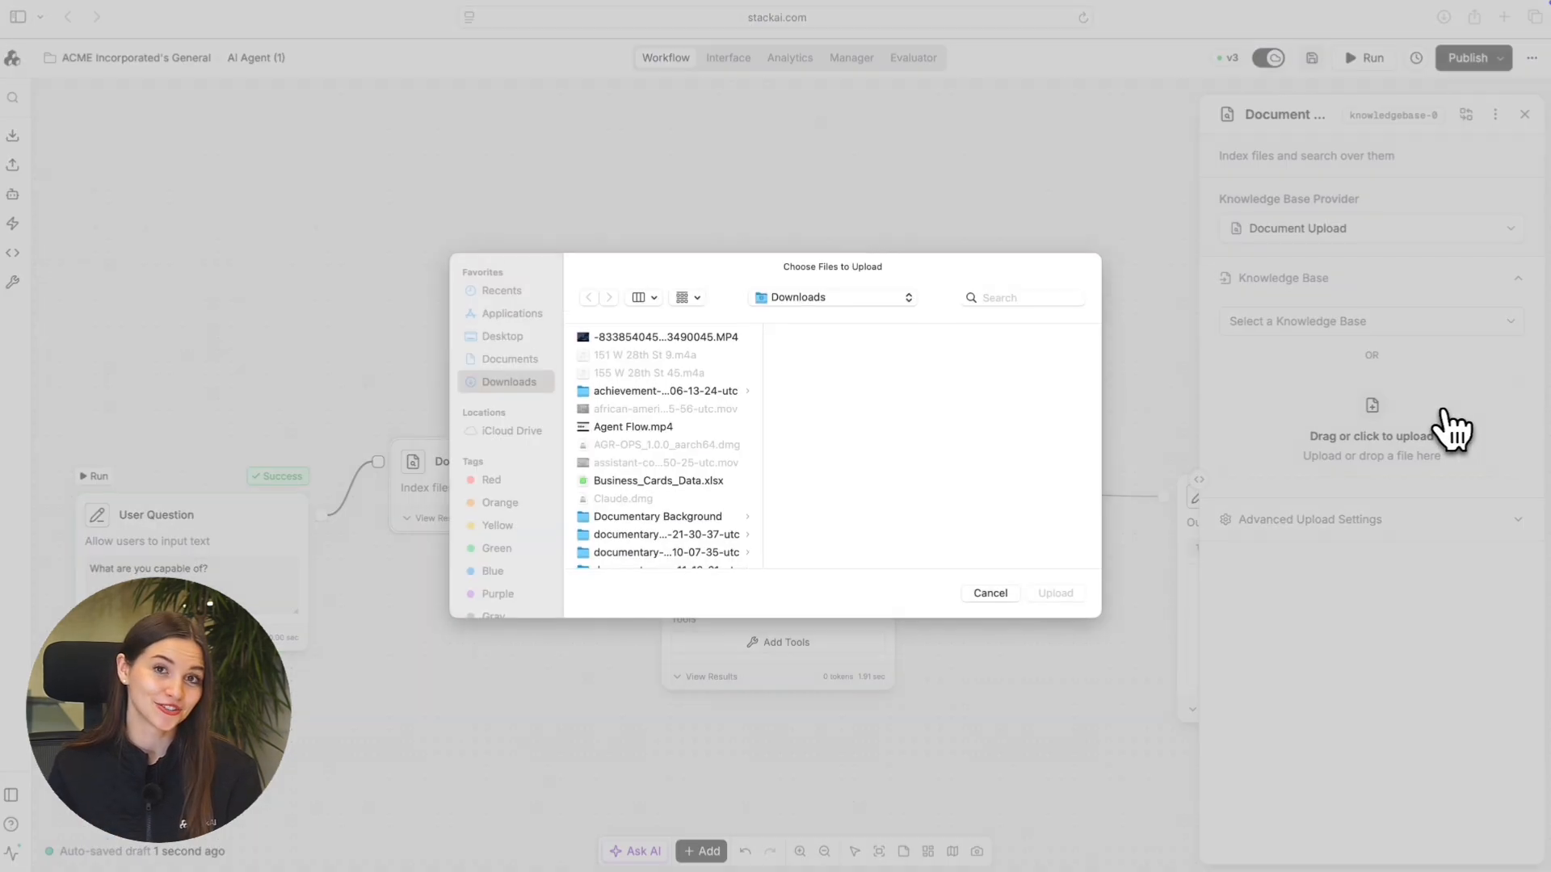
scroll(686, 530, "down", 10)
scroll(685, 530, "up", 10)
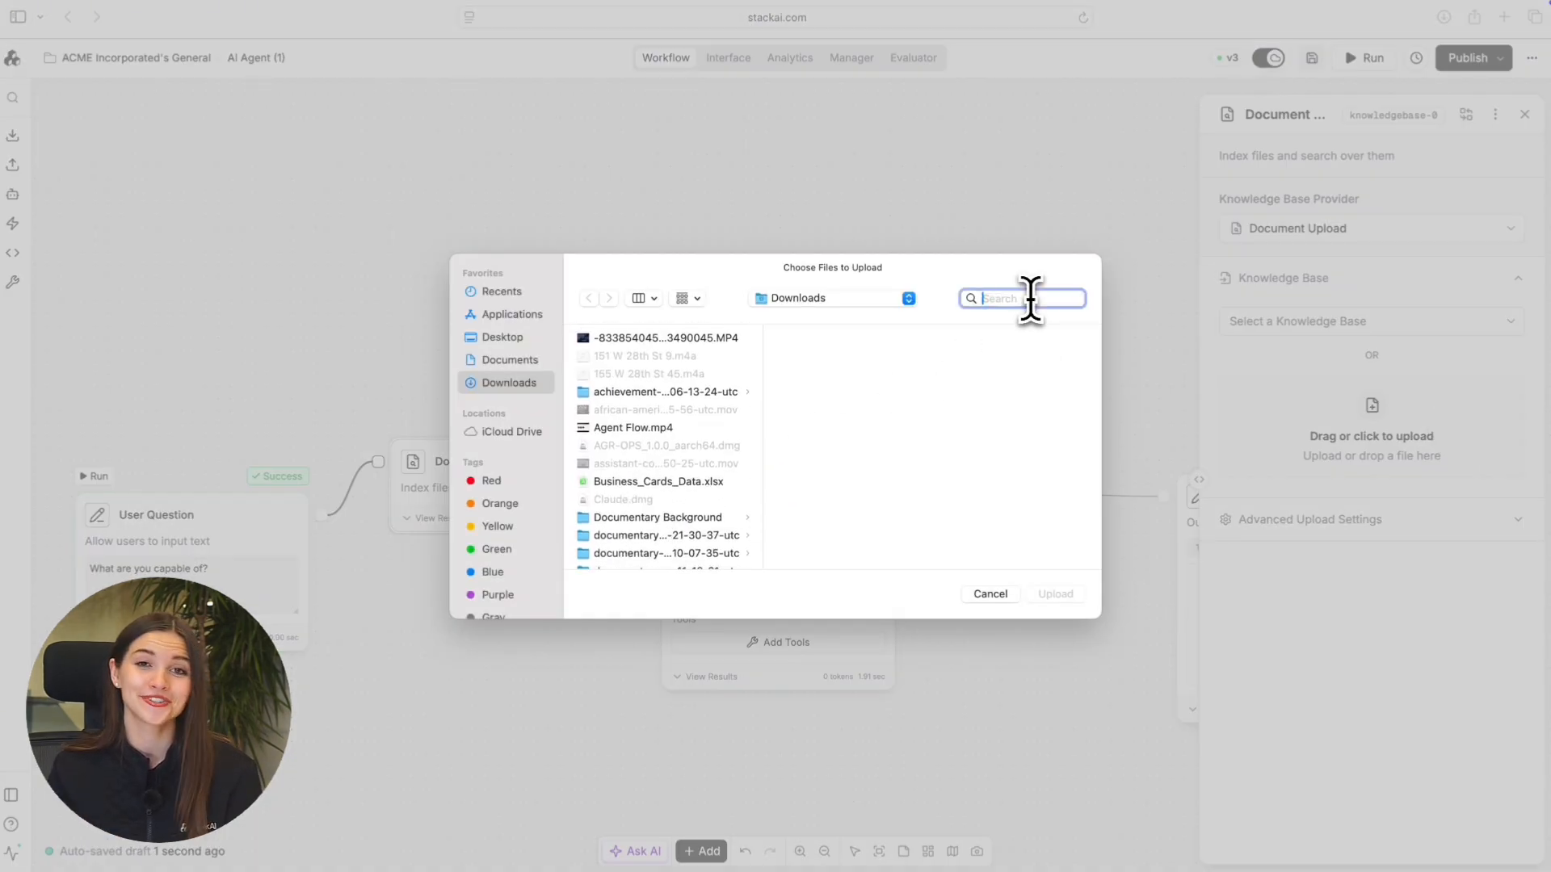
type("FAQ")
left_click(671, 493)
left_click(1065, 596)
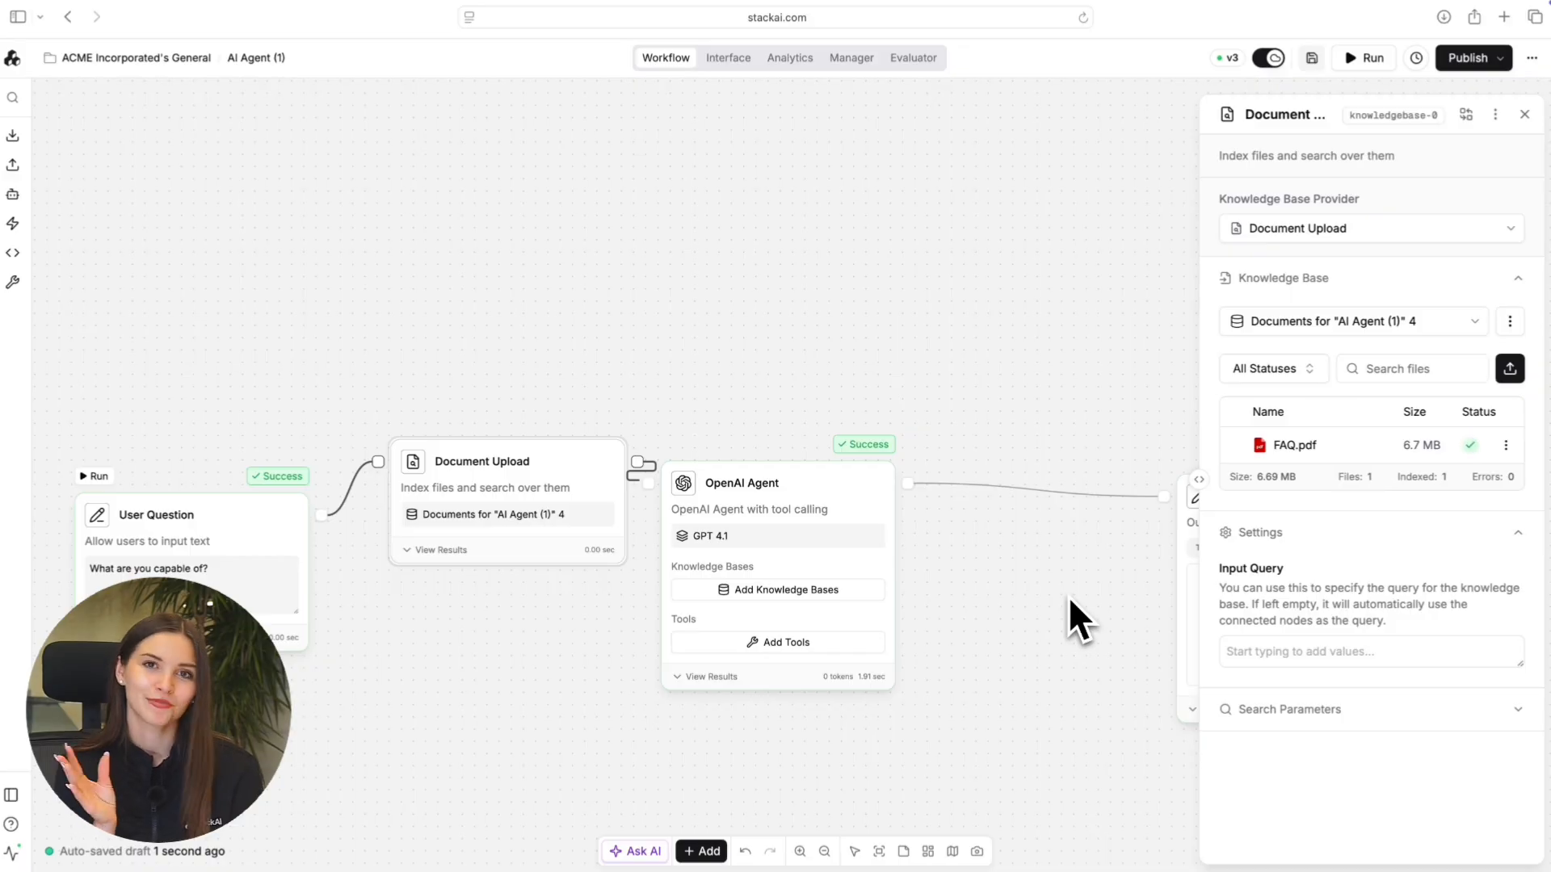
Inspect the uploaded FAQ.pdf's preview, metadata, parsed text and chunks.
left_click(1365, 446)
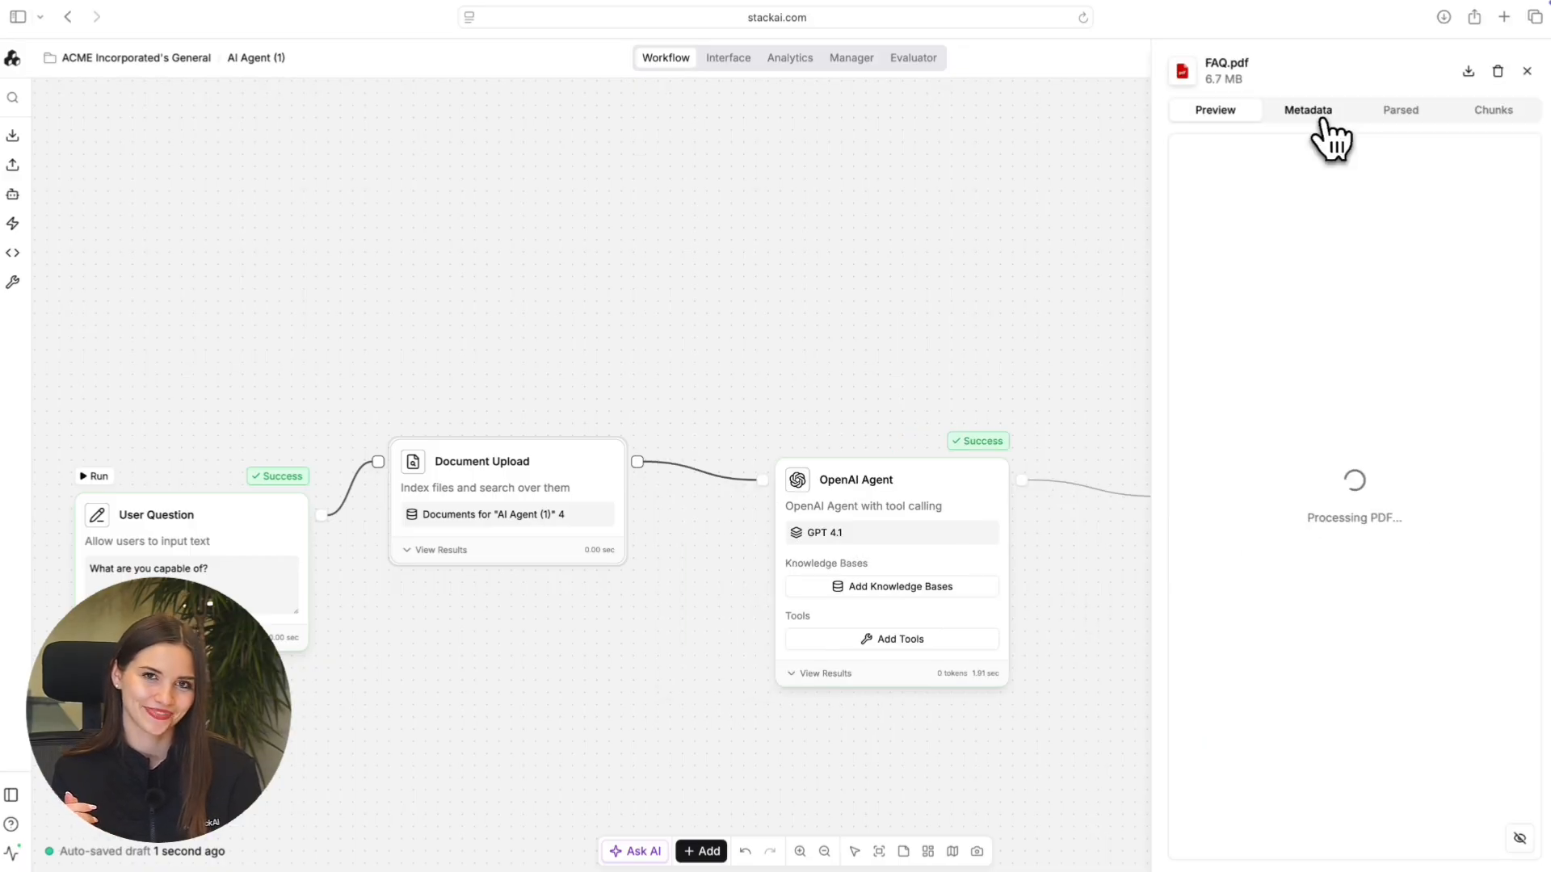
left_click(1314, 113)
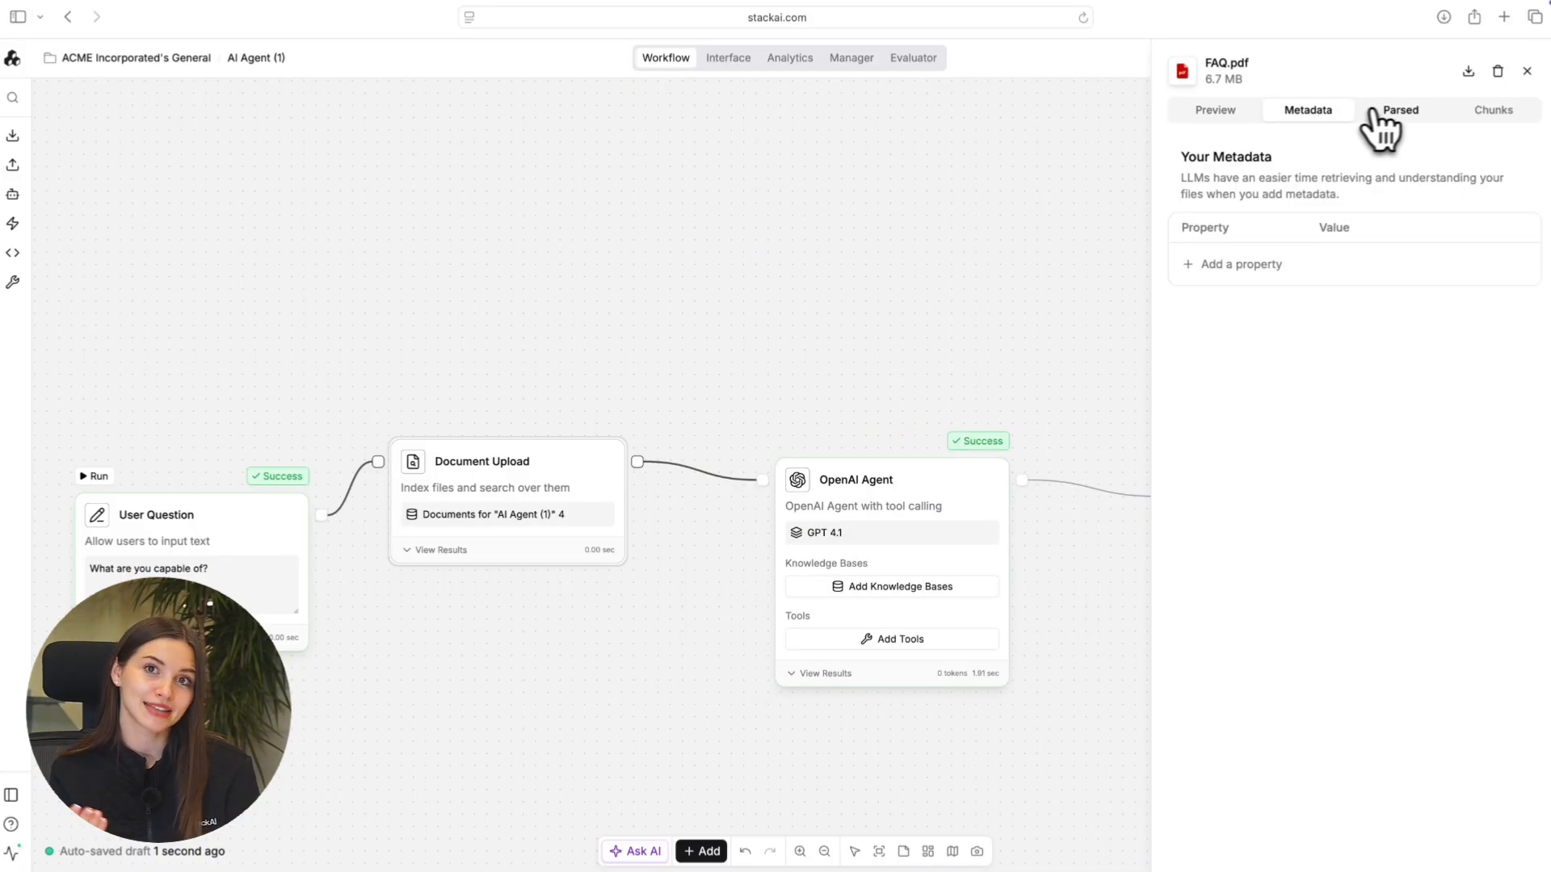
left_click(1400, 113)
scroll(1446, 367, "down", 15)
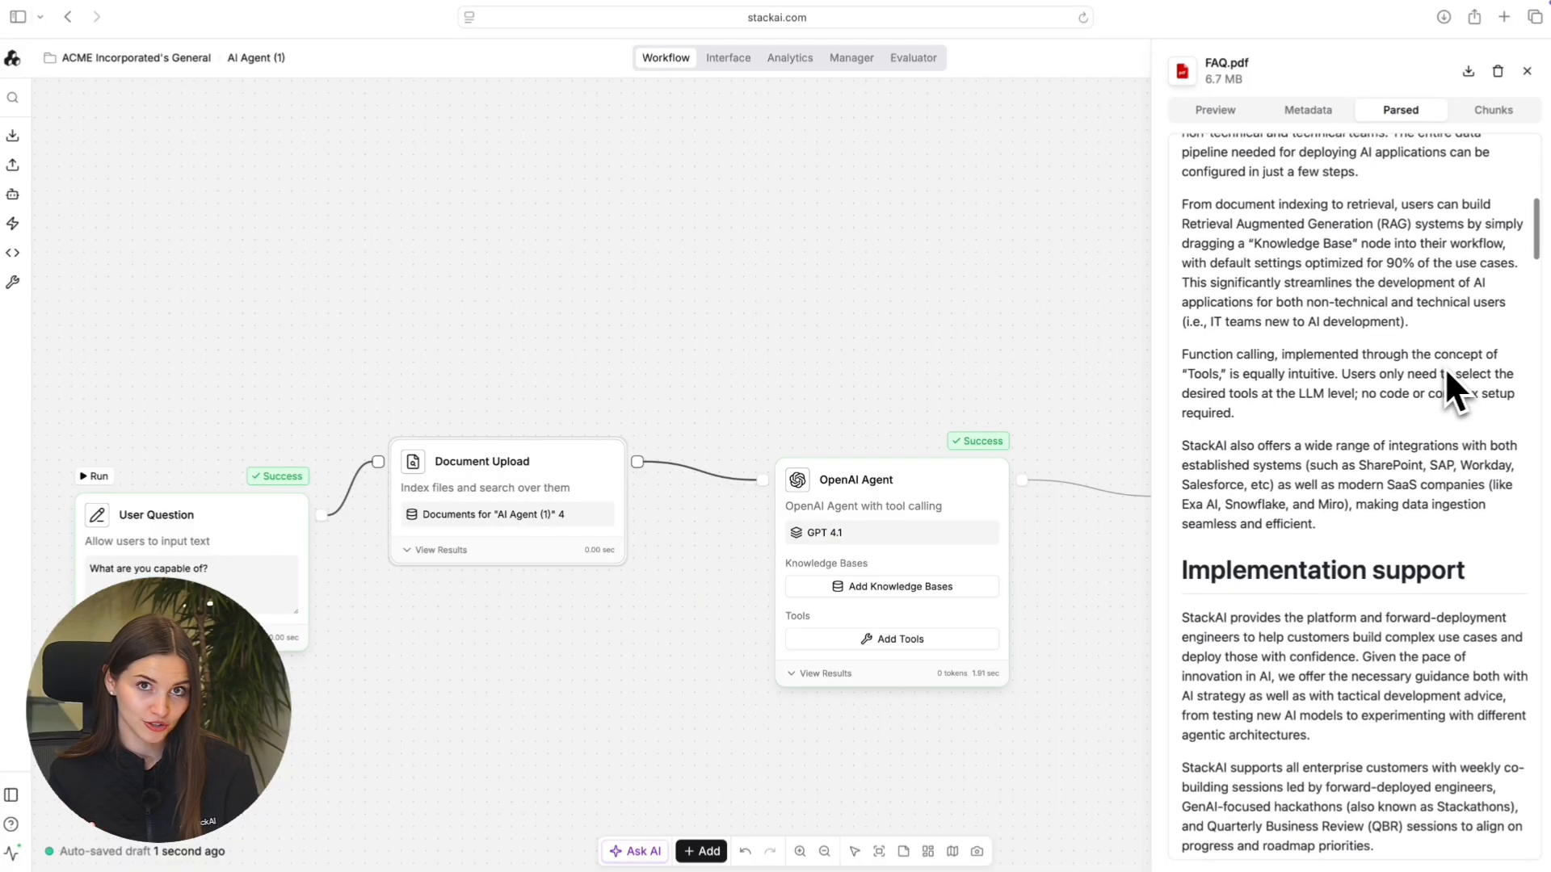
left_click(1502, 113)
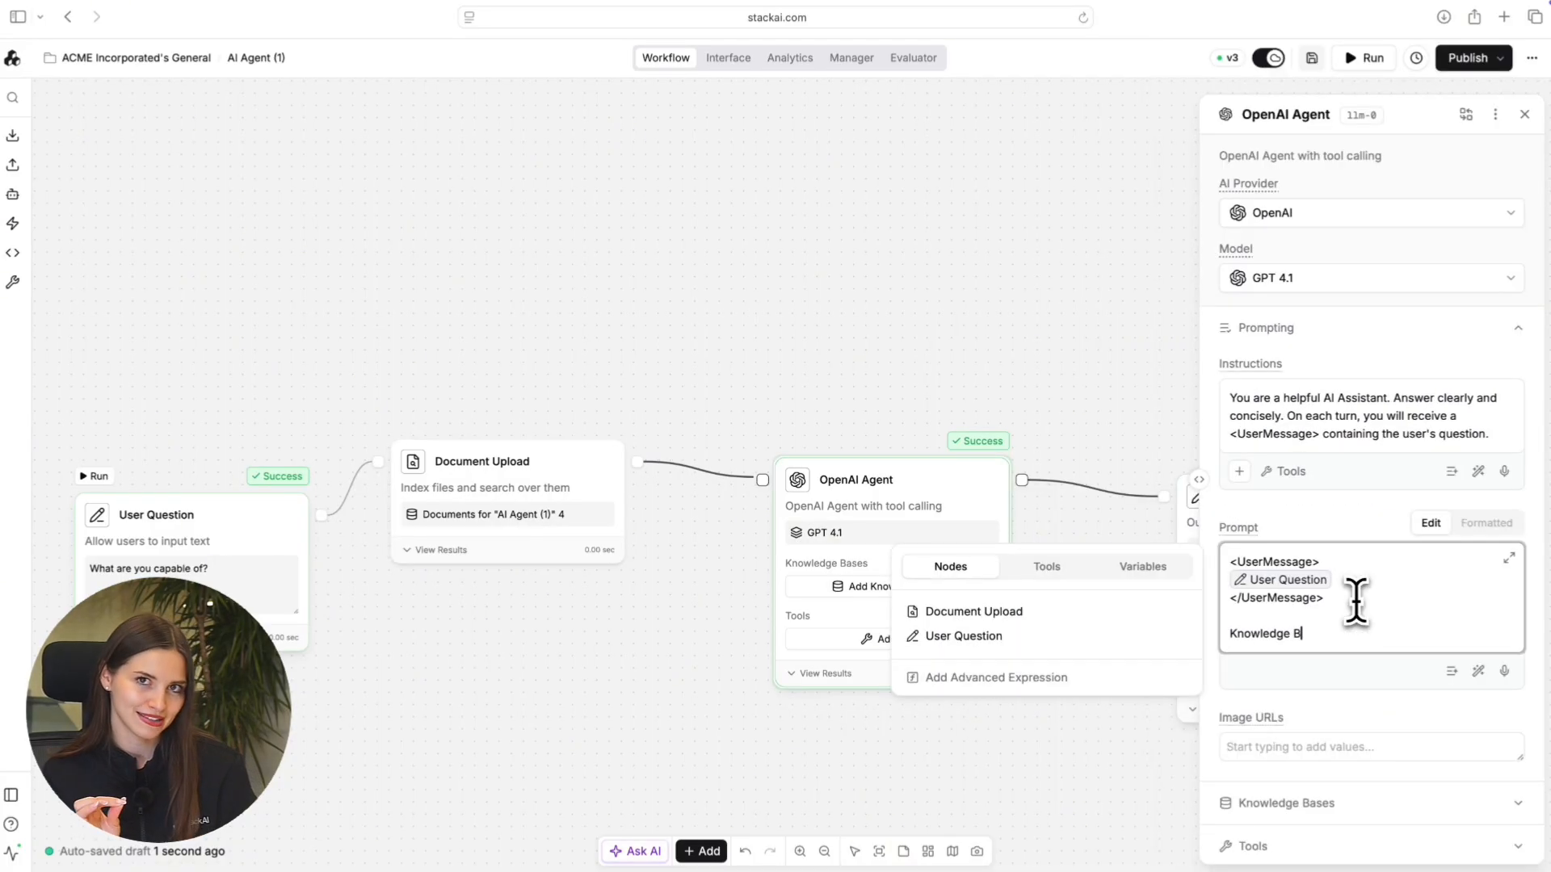
Reference the Document Upload node within <Knowledge Base> tags in the OpenAI Agent's prompt, below the user message.
type("ase>")
key("Return")
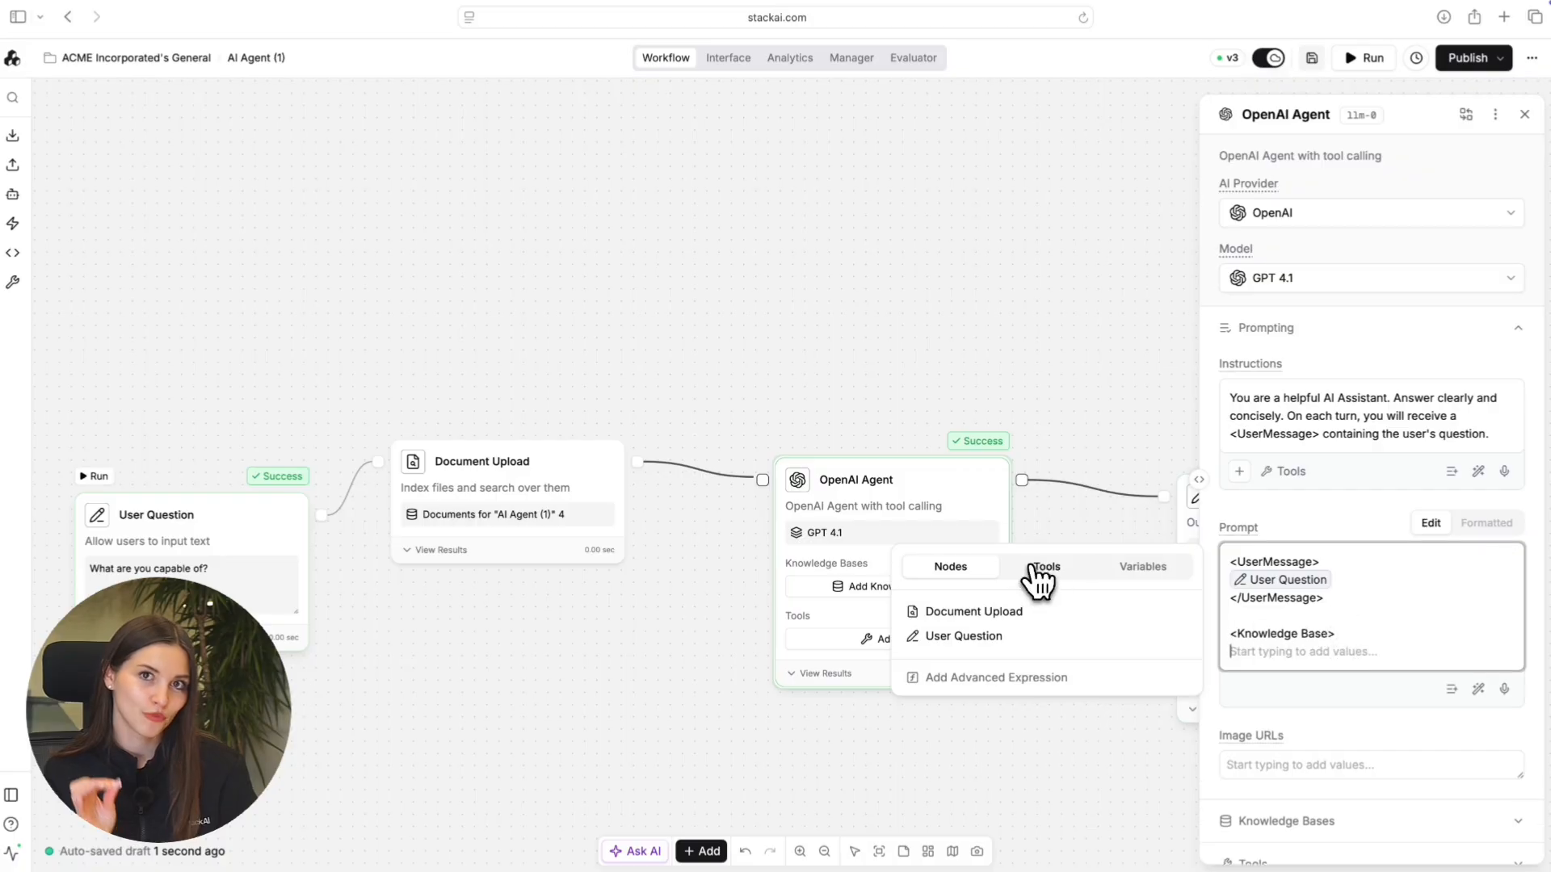
left_click(1020, 614)
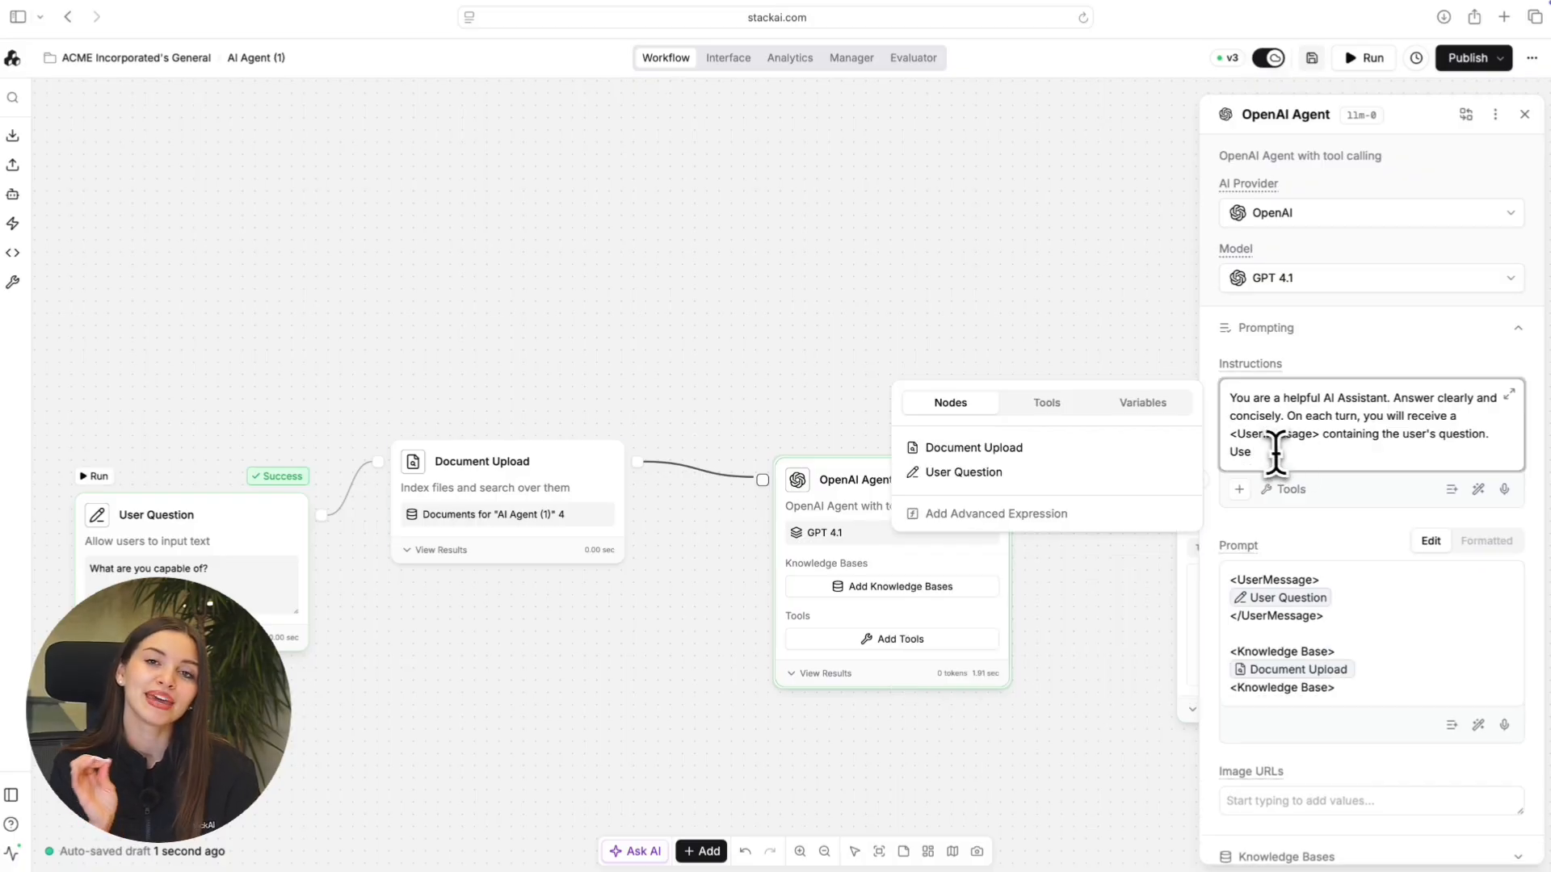
scroll(1402, 703, "down", 12)
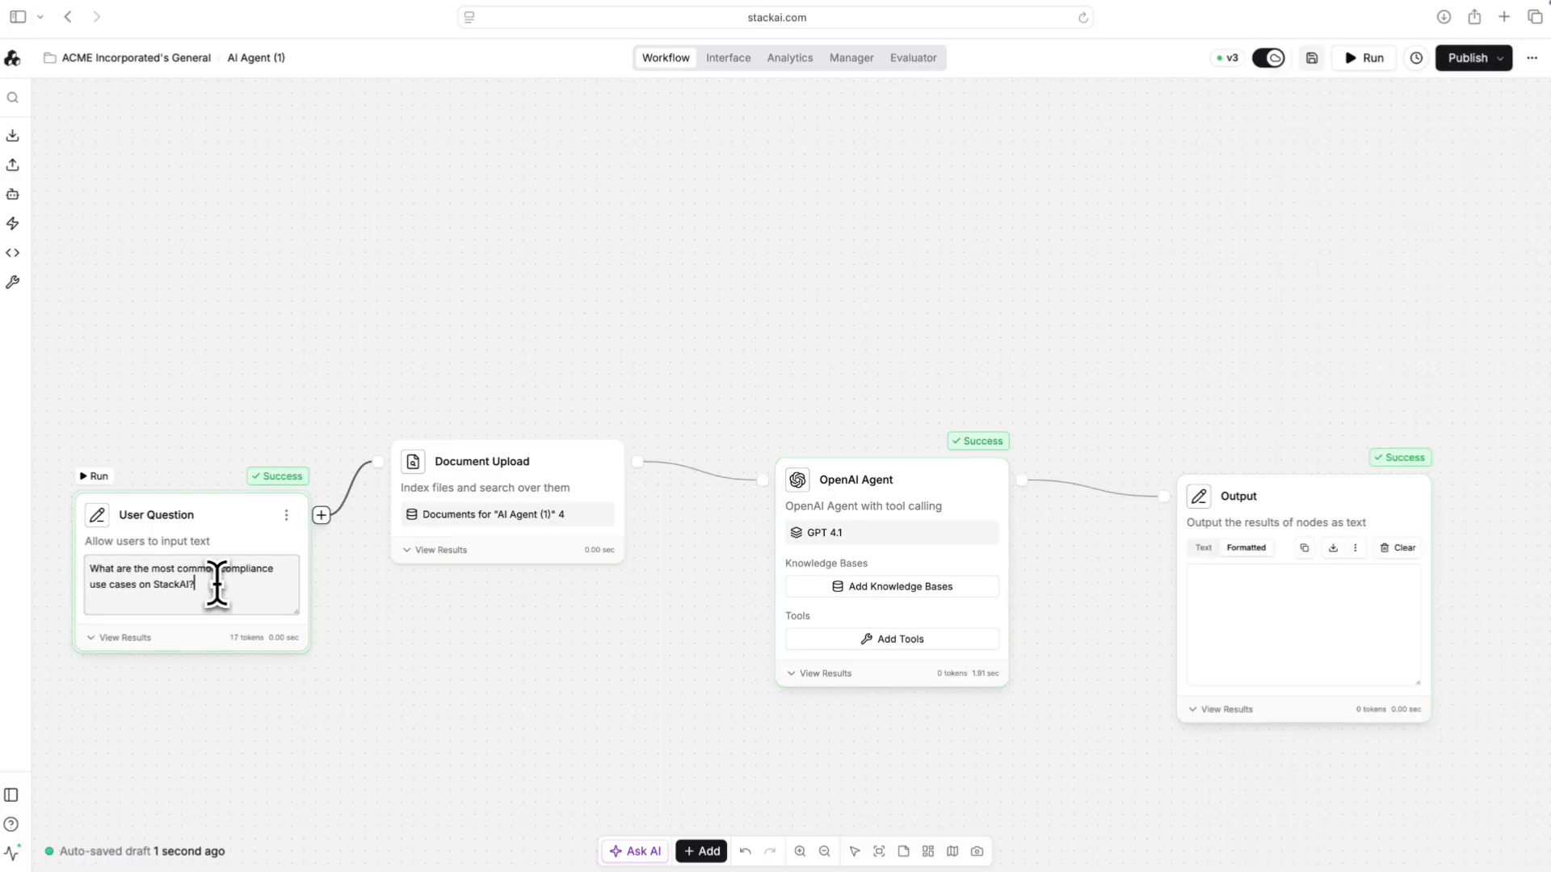
Run the workflow on the compliance use cases question and read the generated answer in the Output node.
left_click(1366, 63)
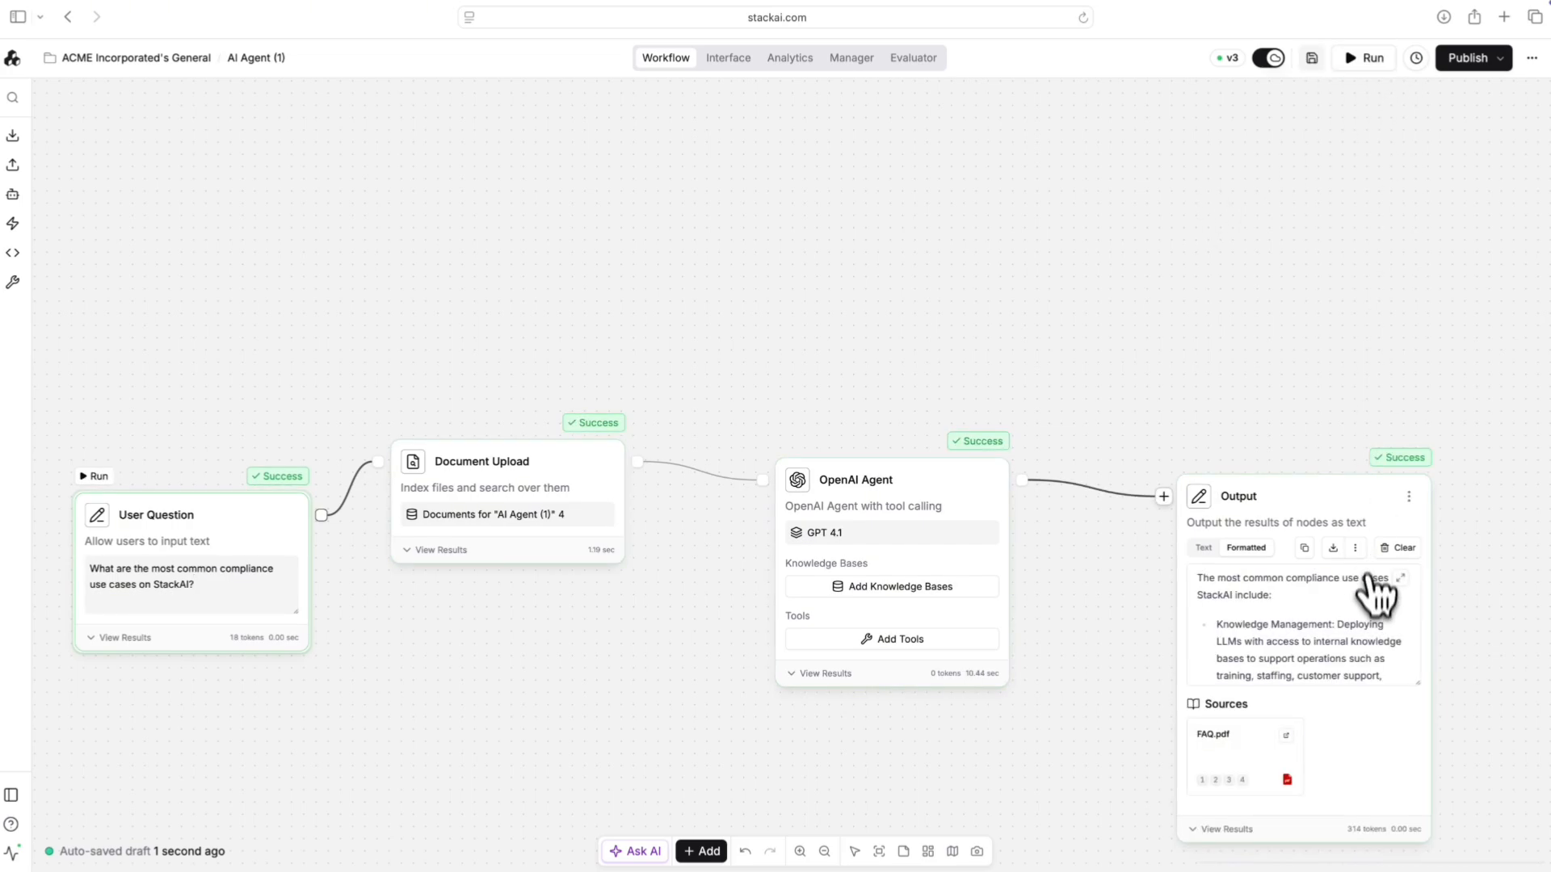
scroll(1365, 632, "down", 10)
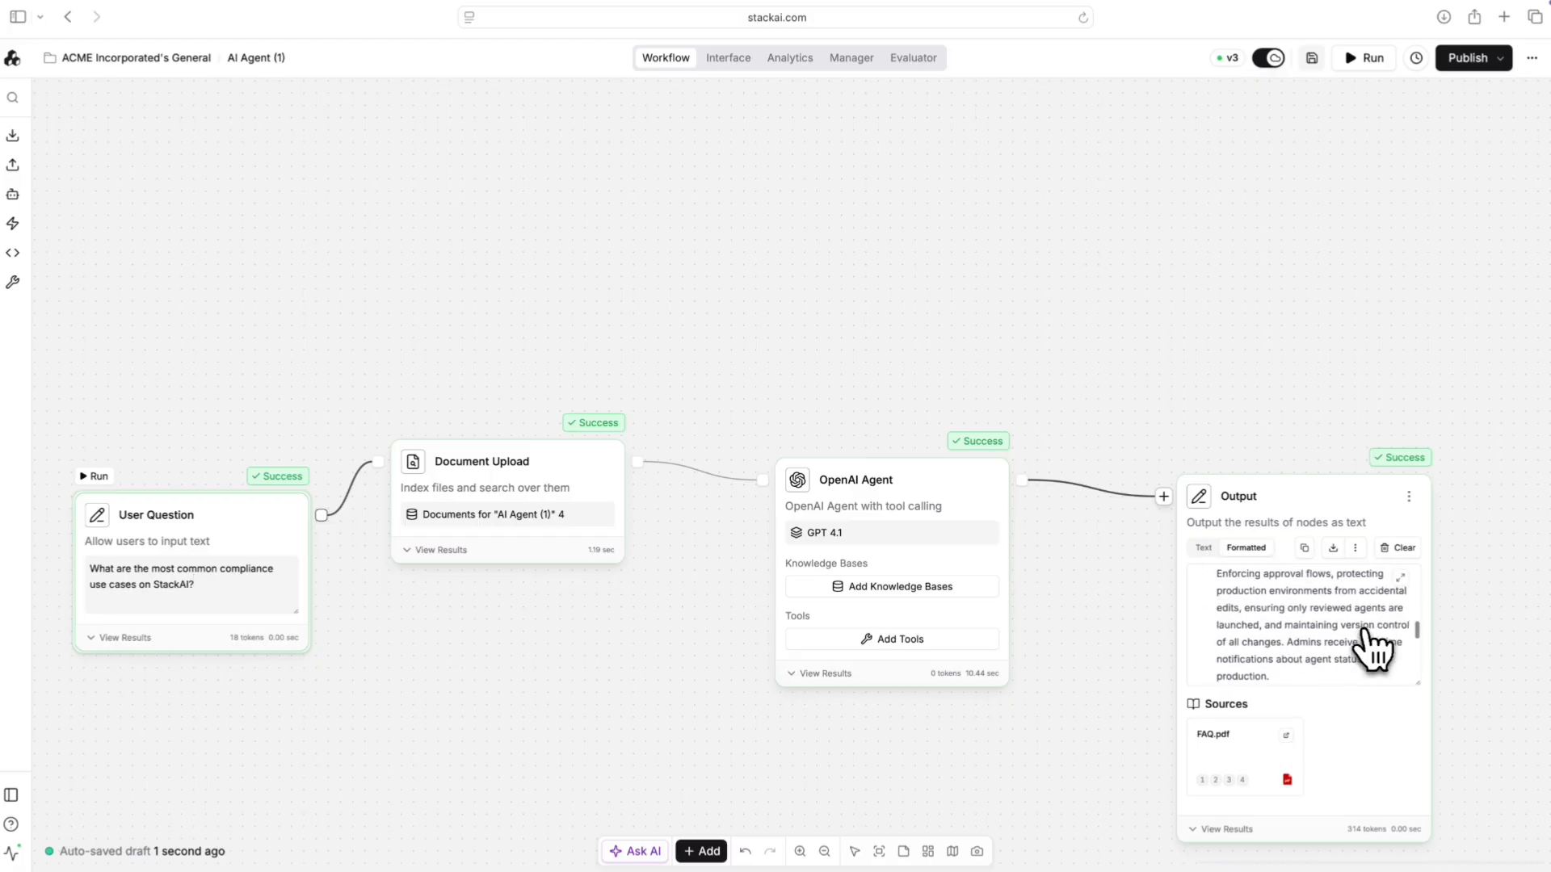
scroll(1365, 630, "down", 10)
mouse_move(1375, 641)
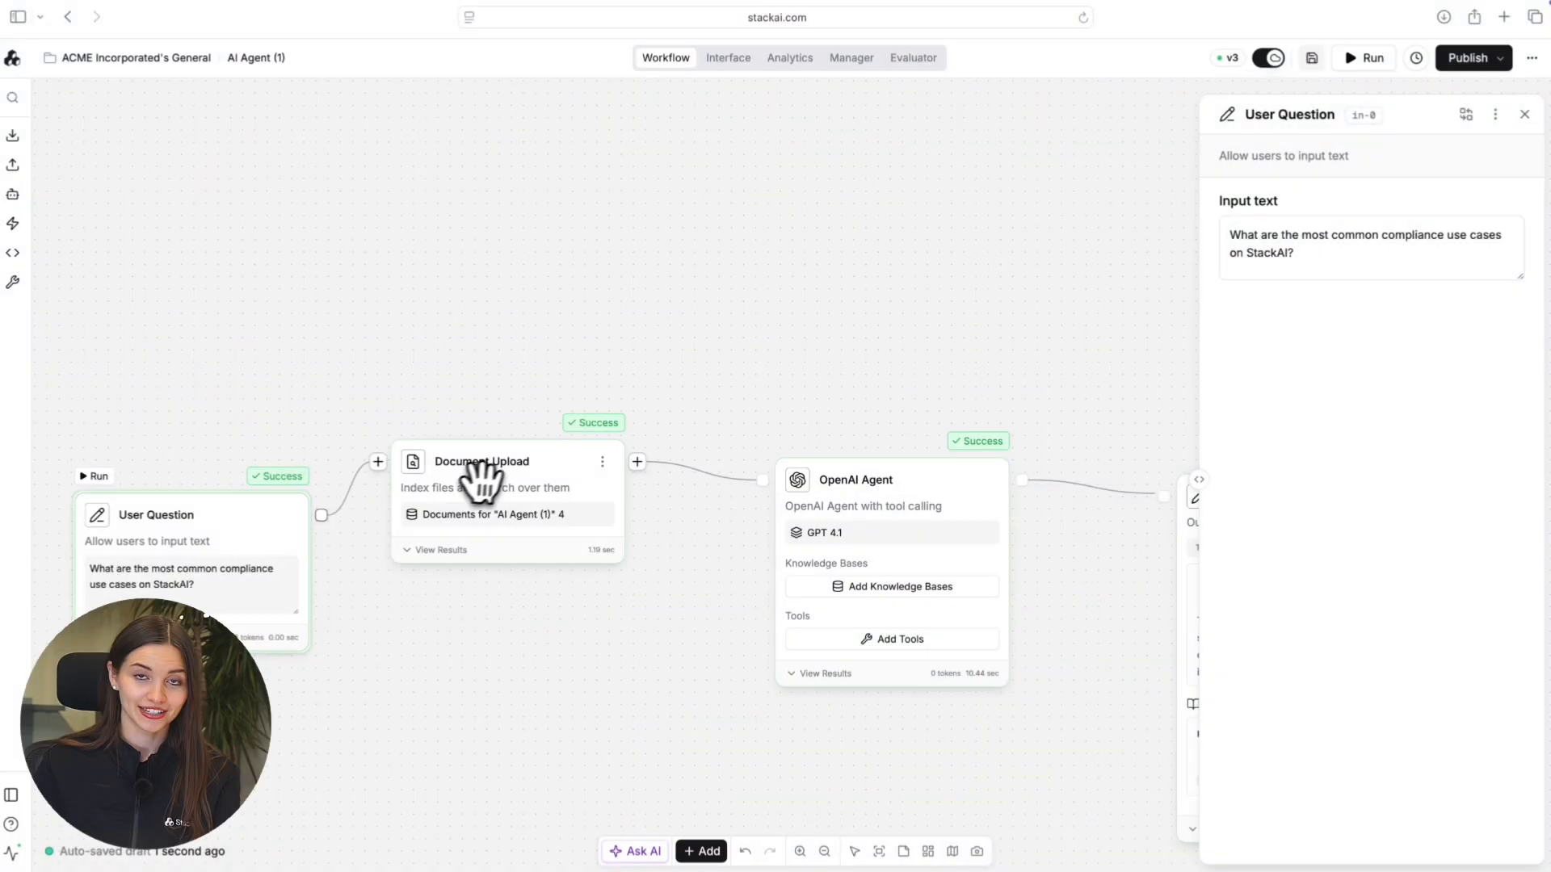
Review the settings of the Document Upload and OpenAI Agent nodes, then close the node details.
left_click(488, 478)
left_click(875, 505)
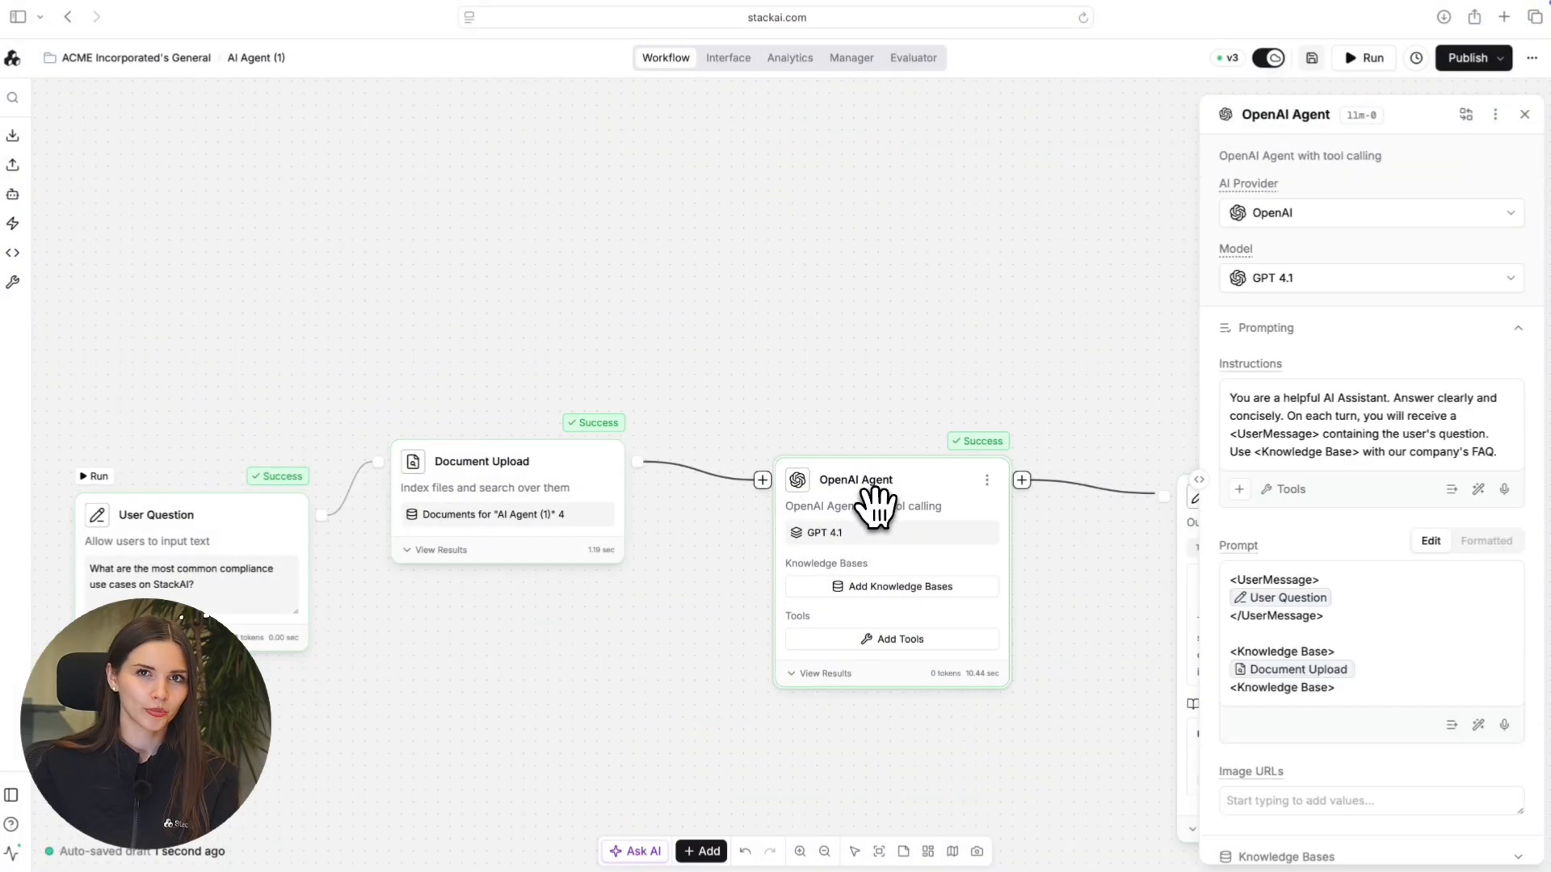
left_click(1524, 115)
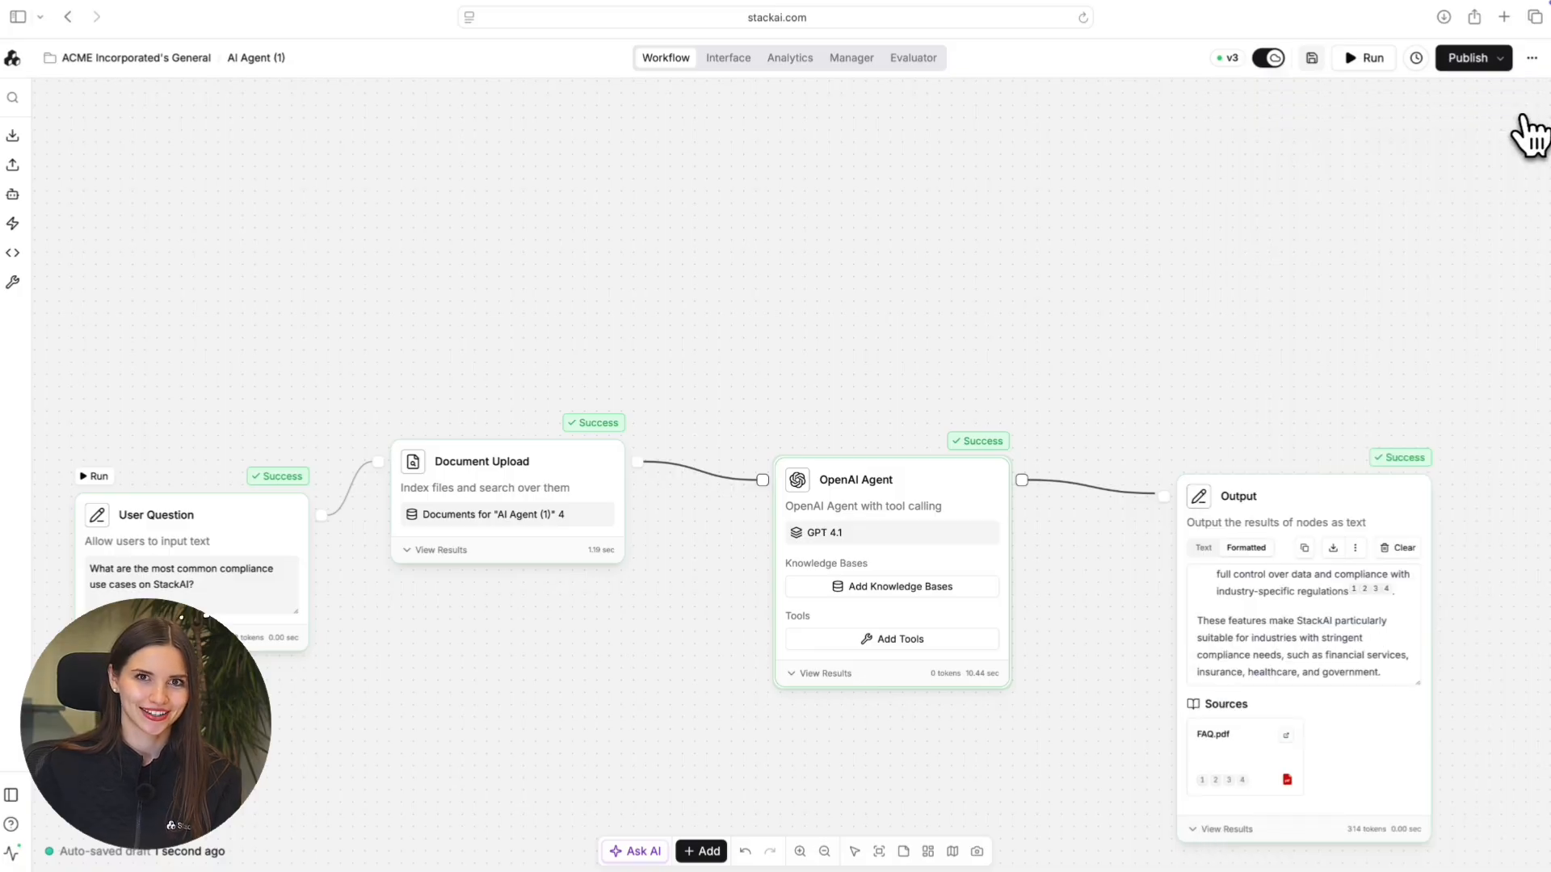
Publish the workflow changes and go to the agent's interface setup.
left_click(1472, 77)
left_click(1442, 194)
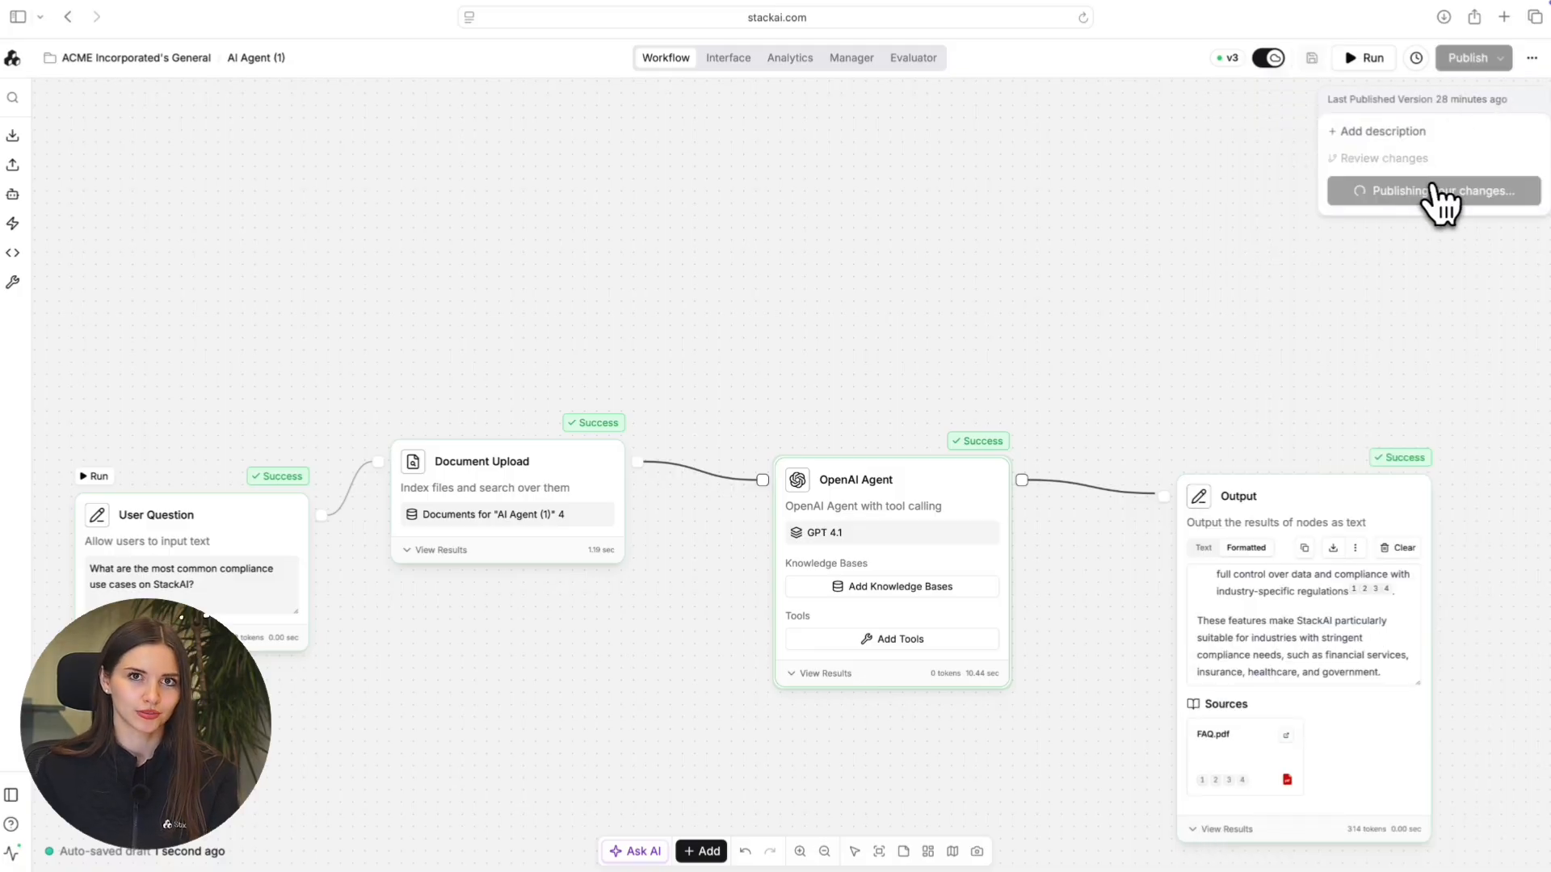
left_click(1439, 166)
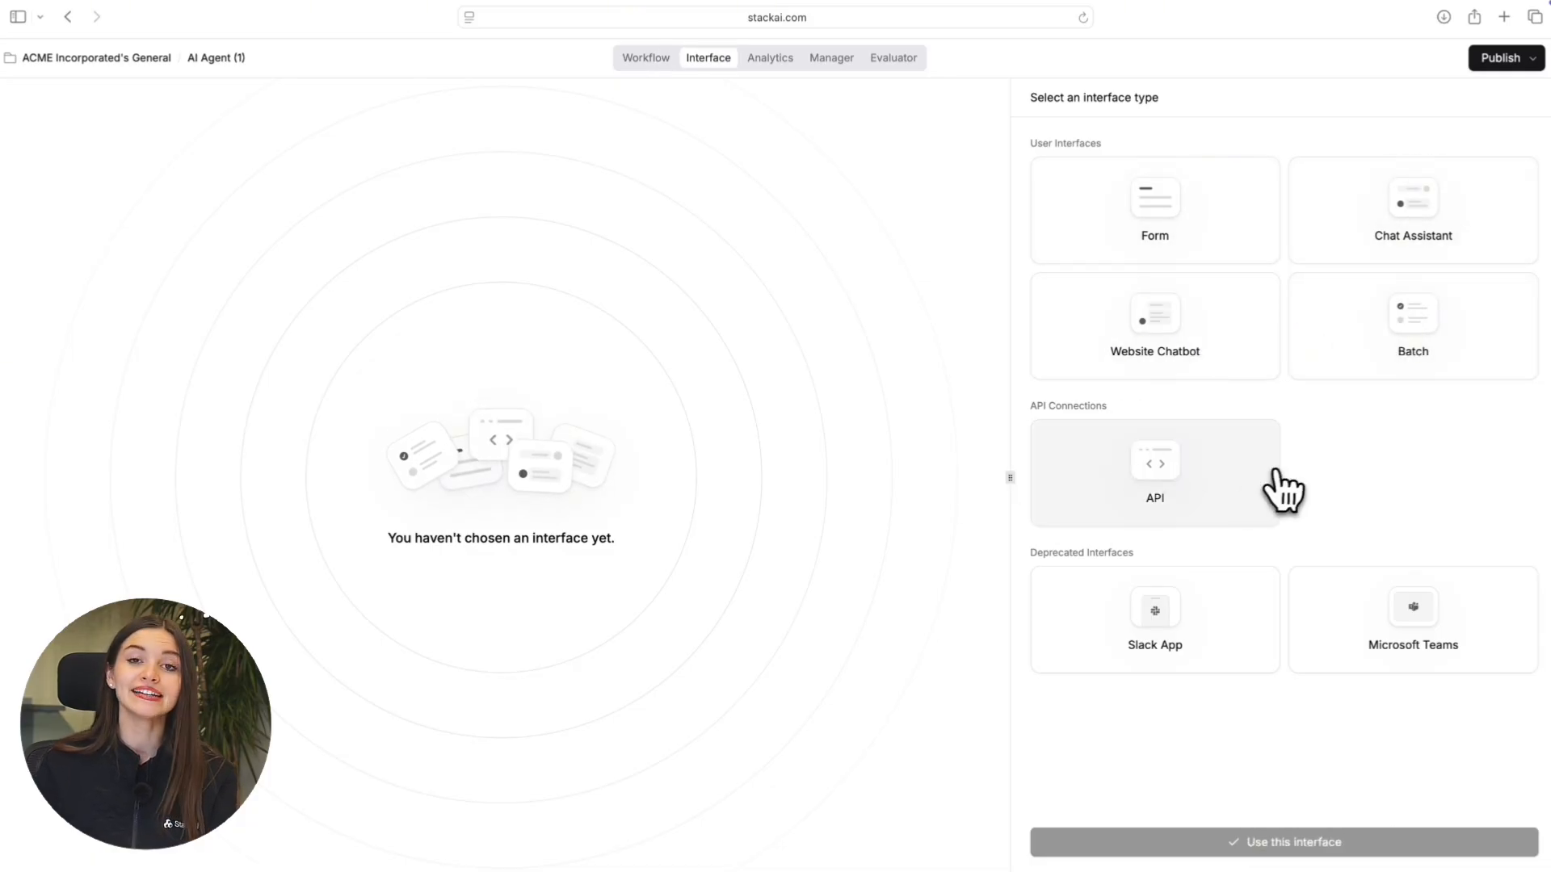
Use the Chat Assistant interface and give it the name "StackAI Agent" and the description "Ask here:".
left_click(1367, 242)
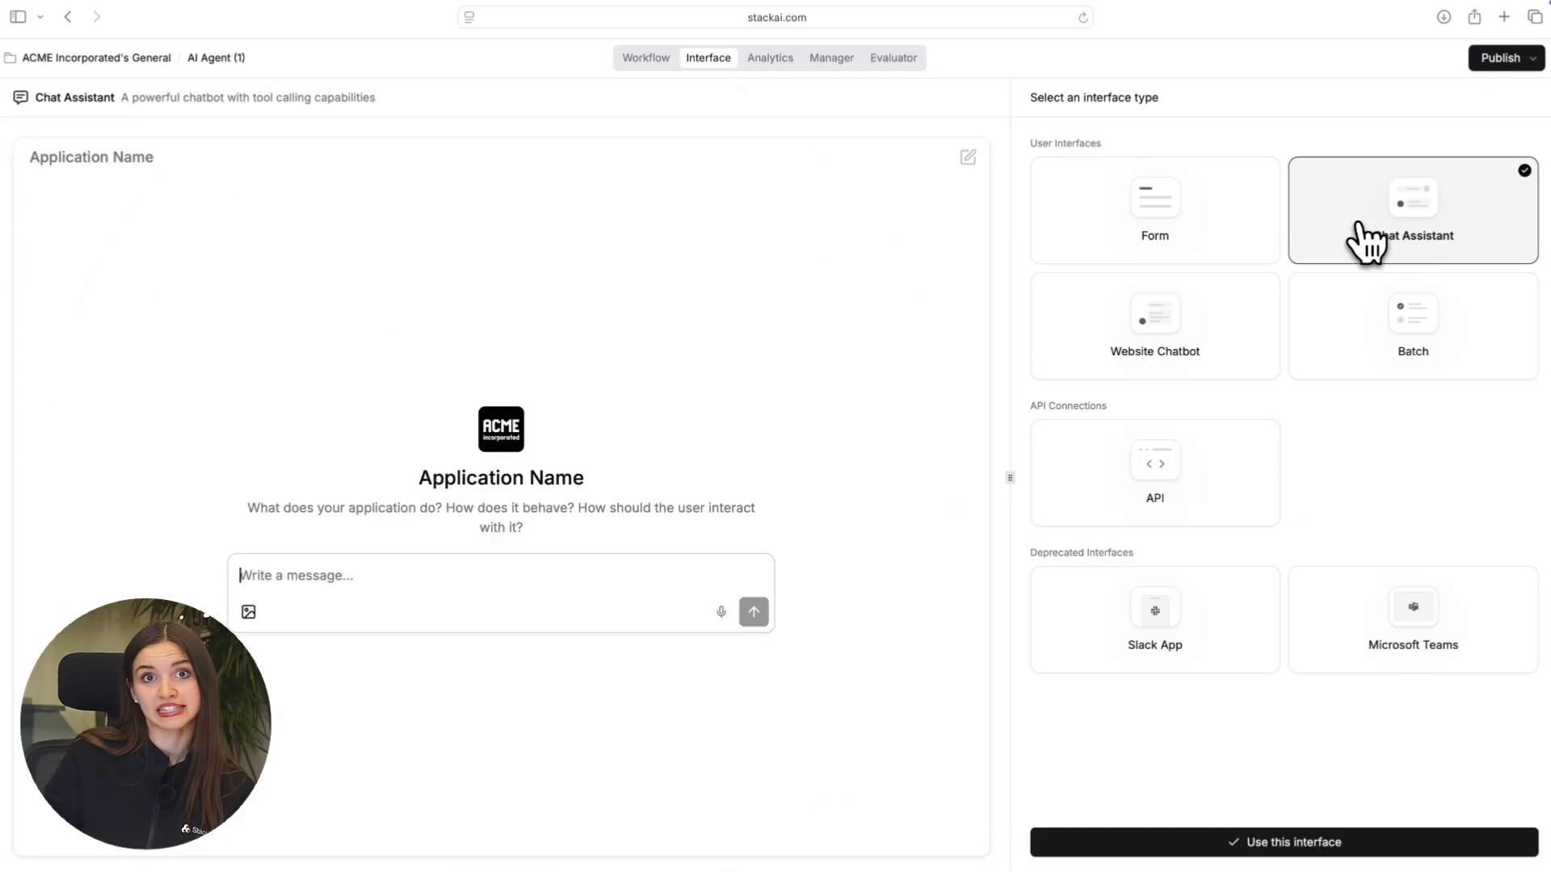
left_click(1284, 840)
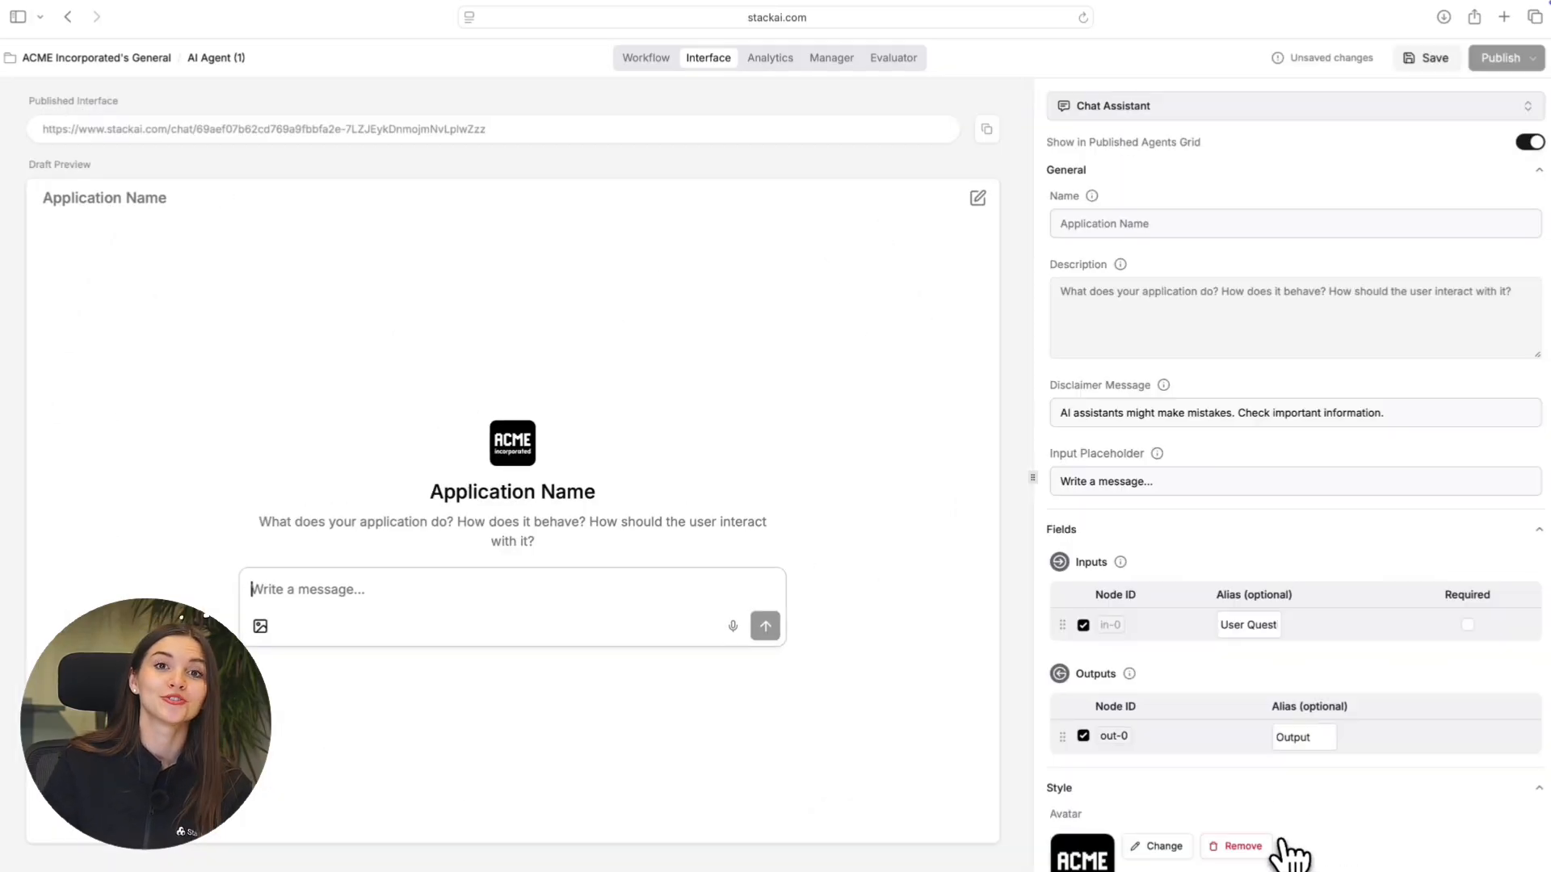
left_click(1172, 224)
type("StackAI Agent")
triple_click(1073, 291)
type("Ask me")
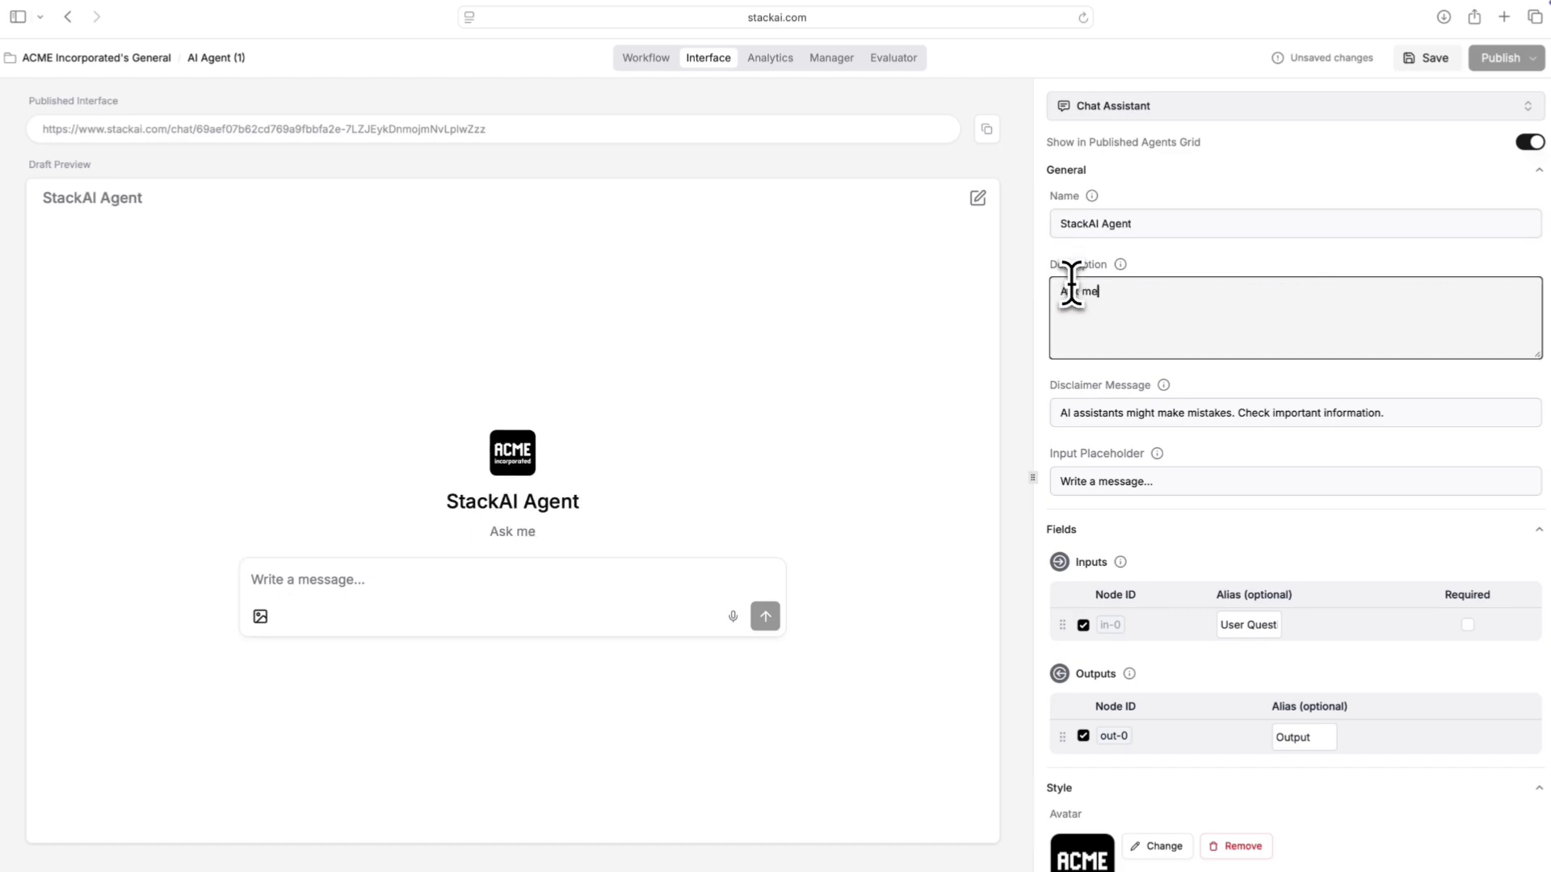
Look over the interface's style, configuration and security options, try SSO protection but leave it off, and save the interface.
scroll(1163, 347, "down", 4)
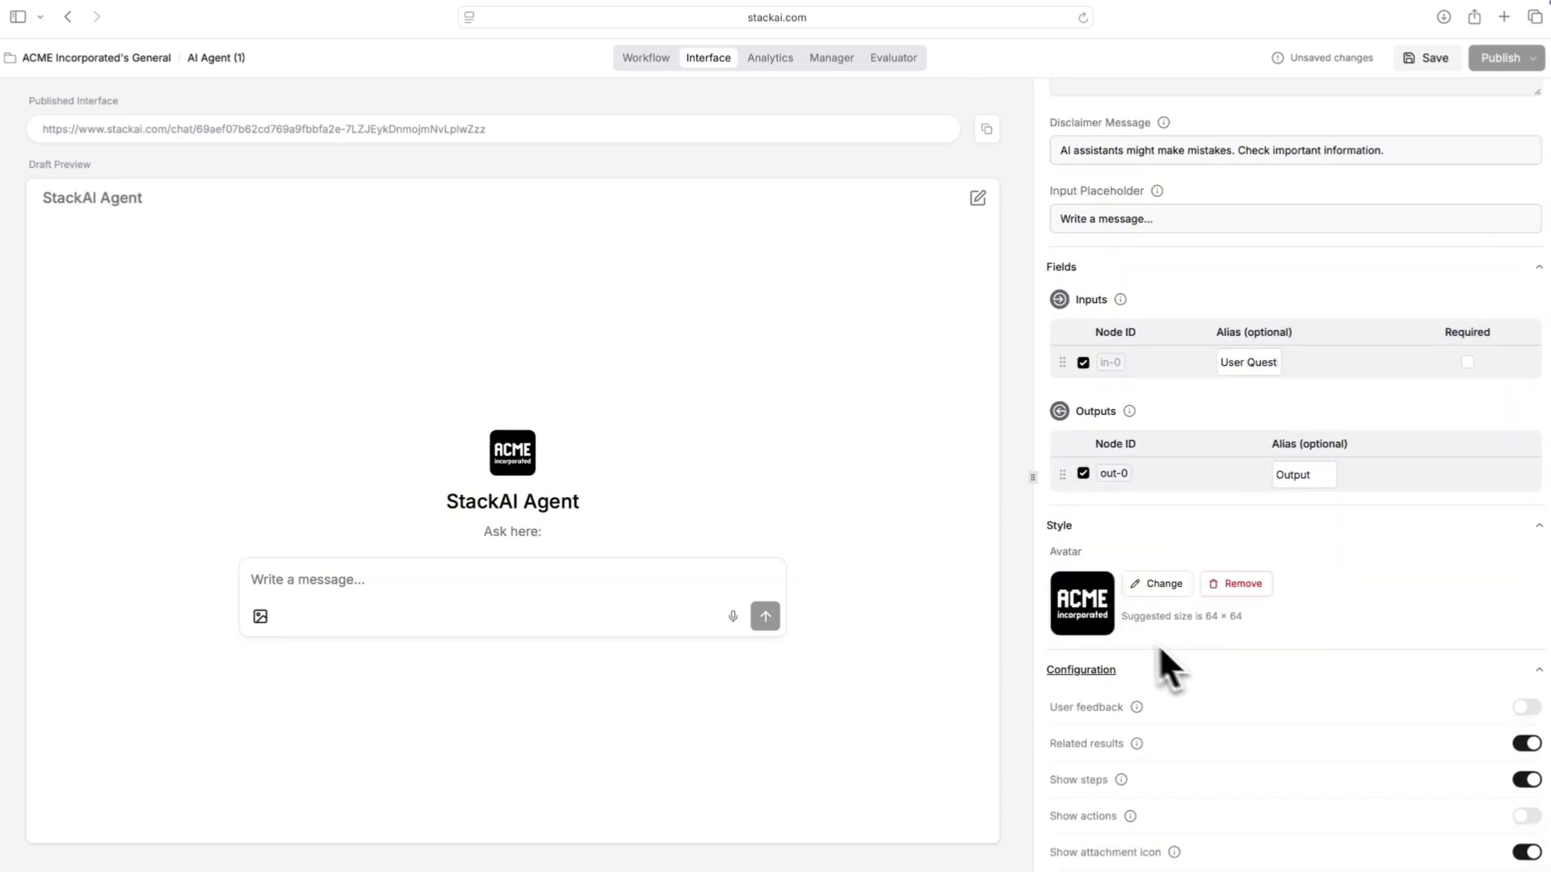
scroll(1190, 654, "down", 8)
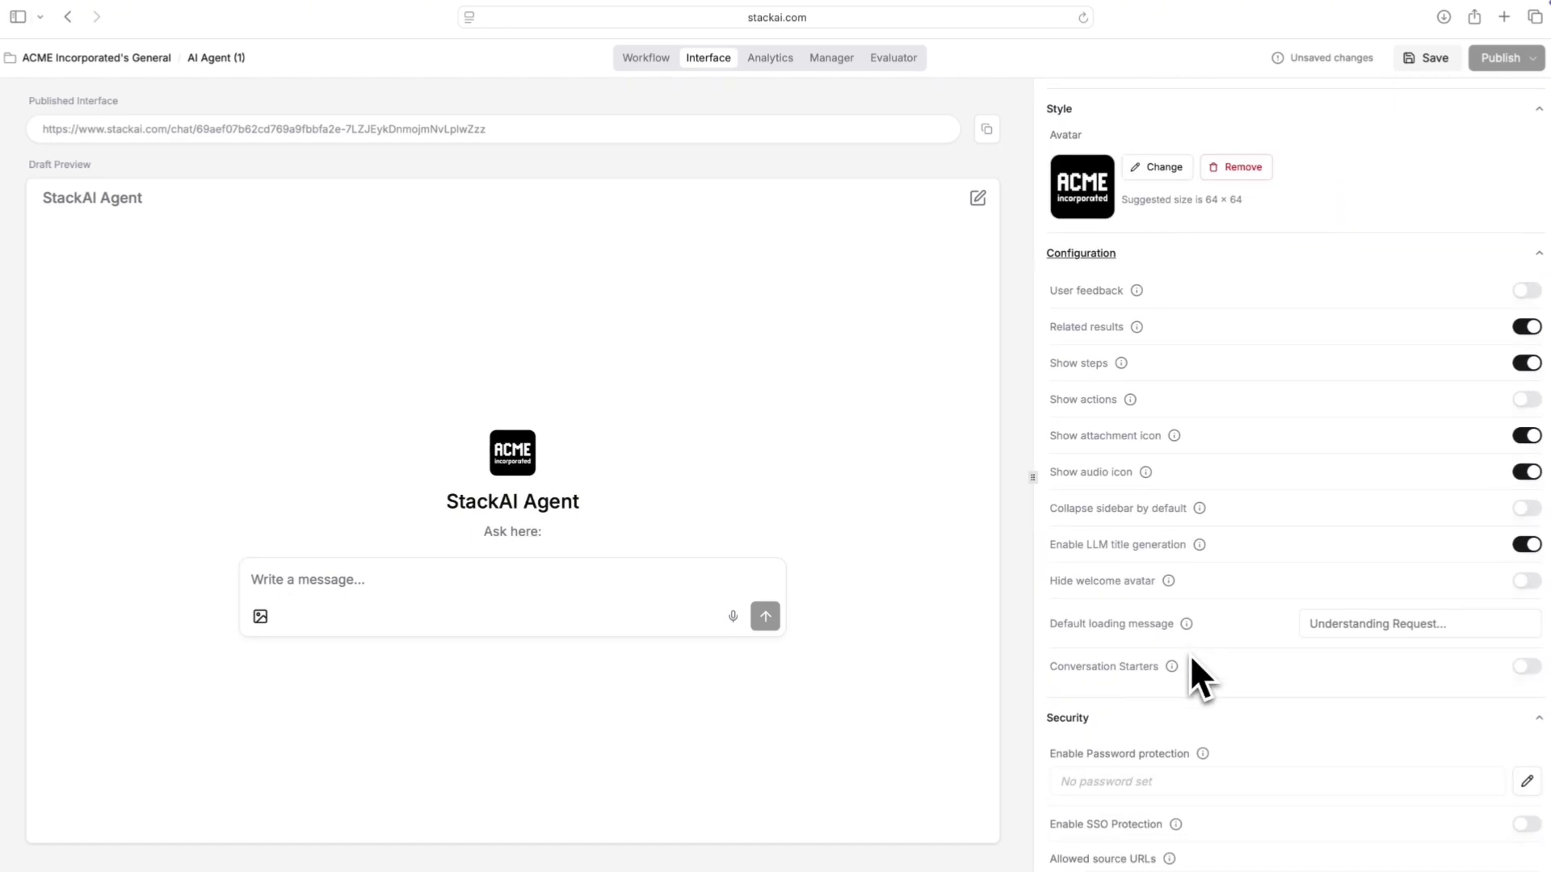
scroll(1190, 652, "down", 1)
left_click(1527, 625)
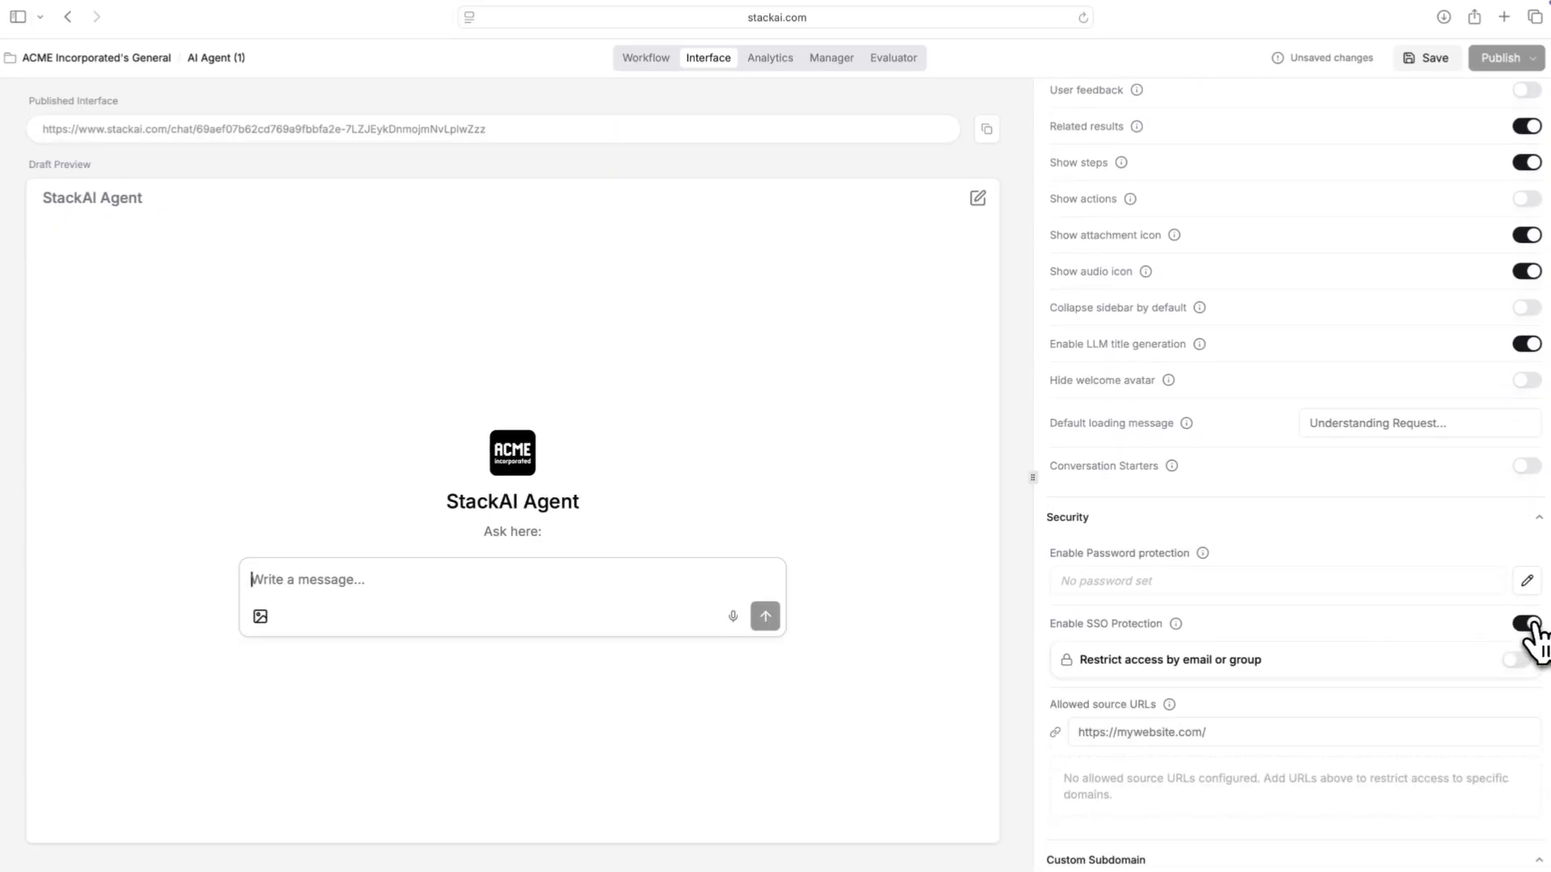
left_click(1528, 625)
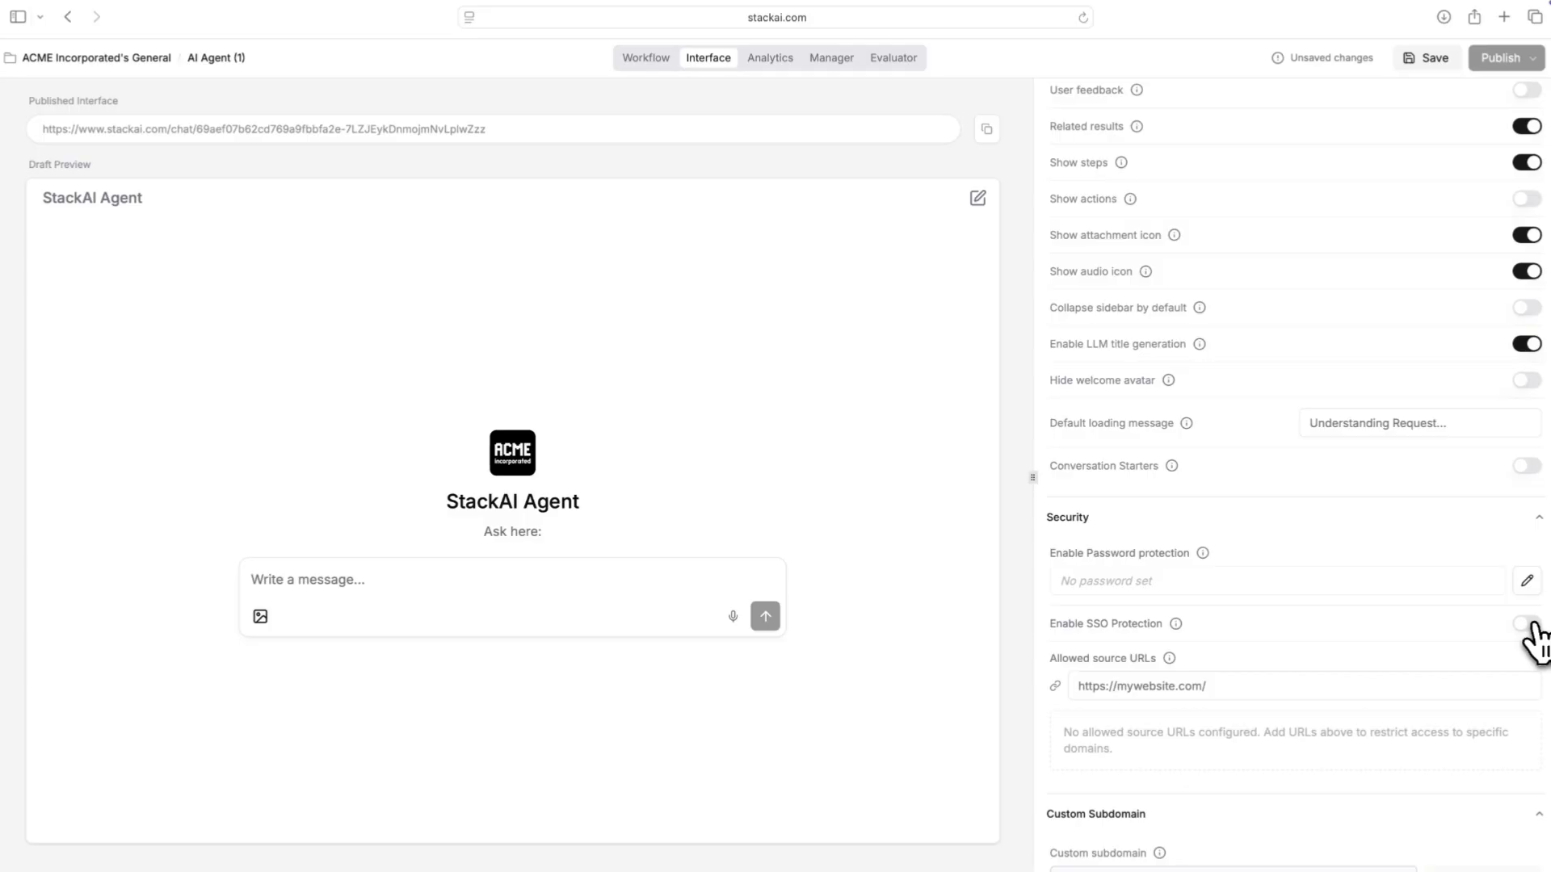
scroll(1442, 721, "down", 1)
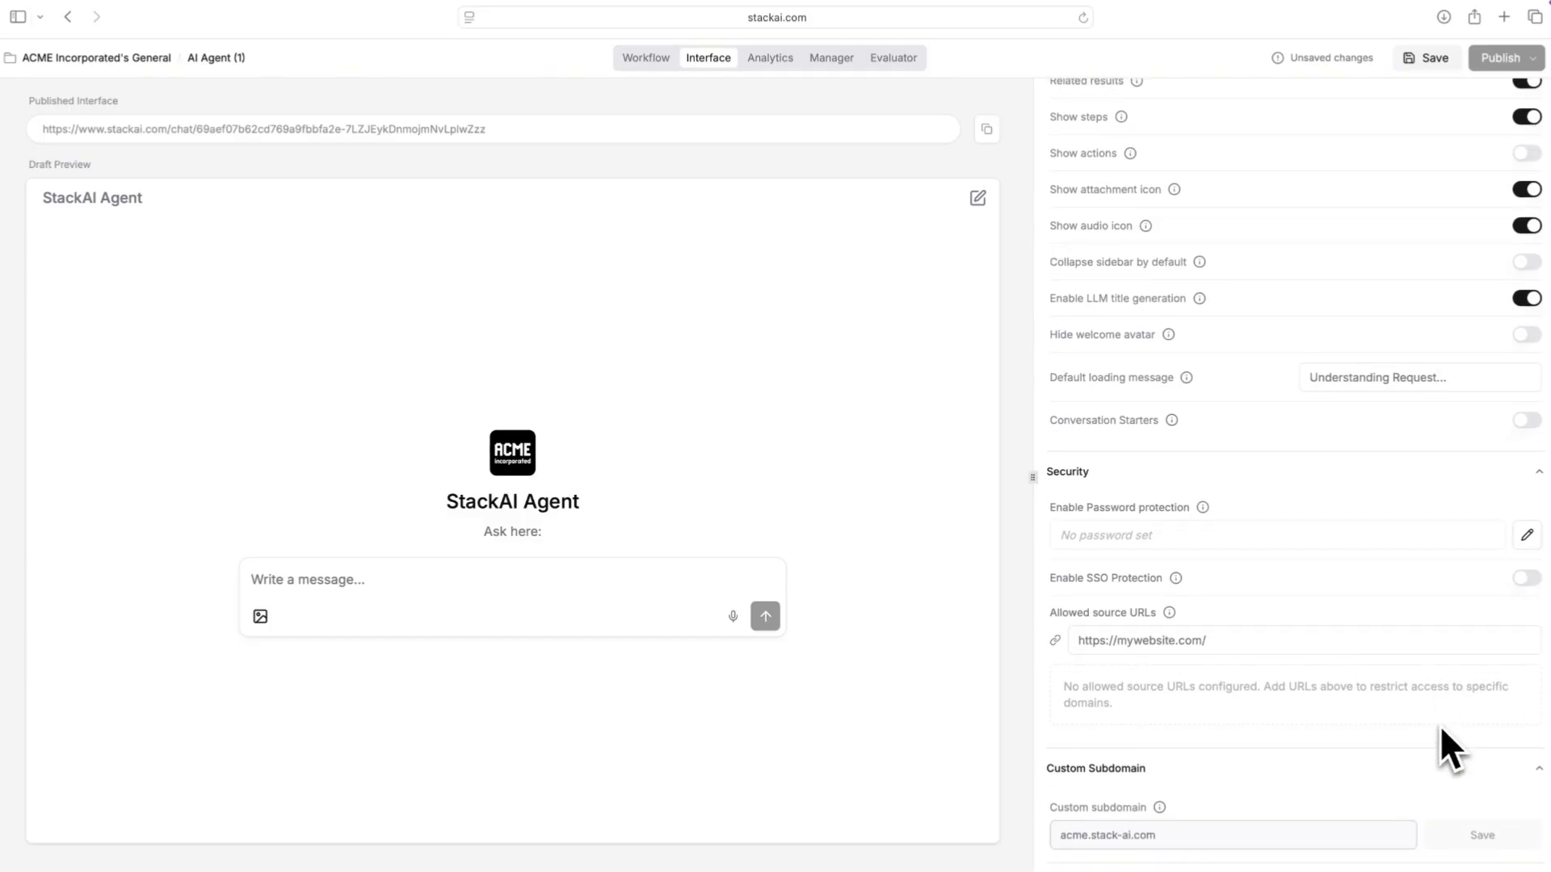
left_click(1432, 53)
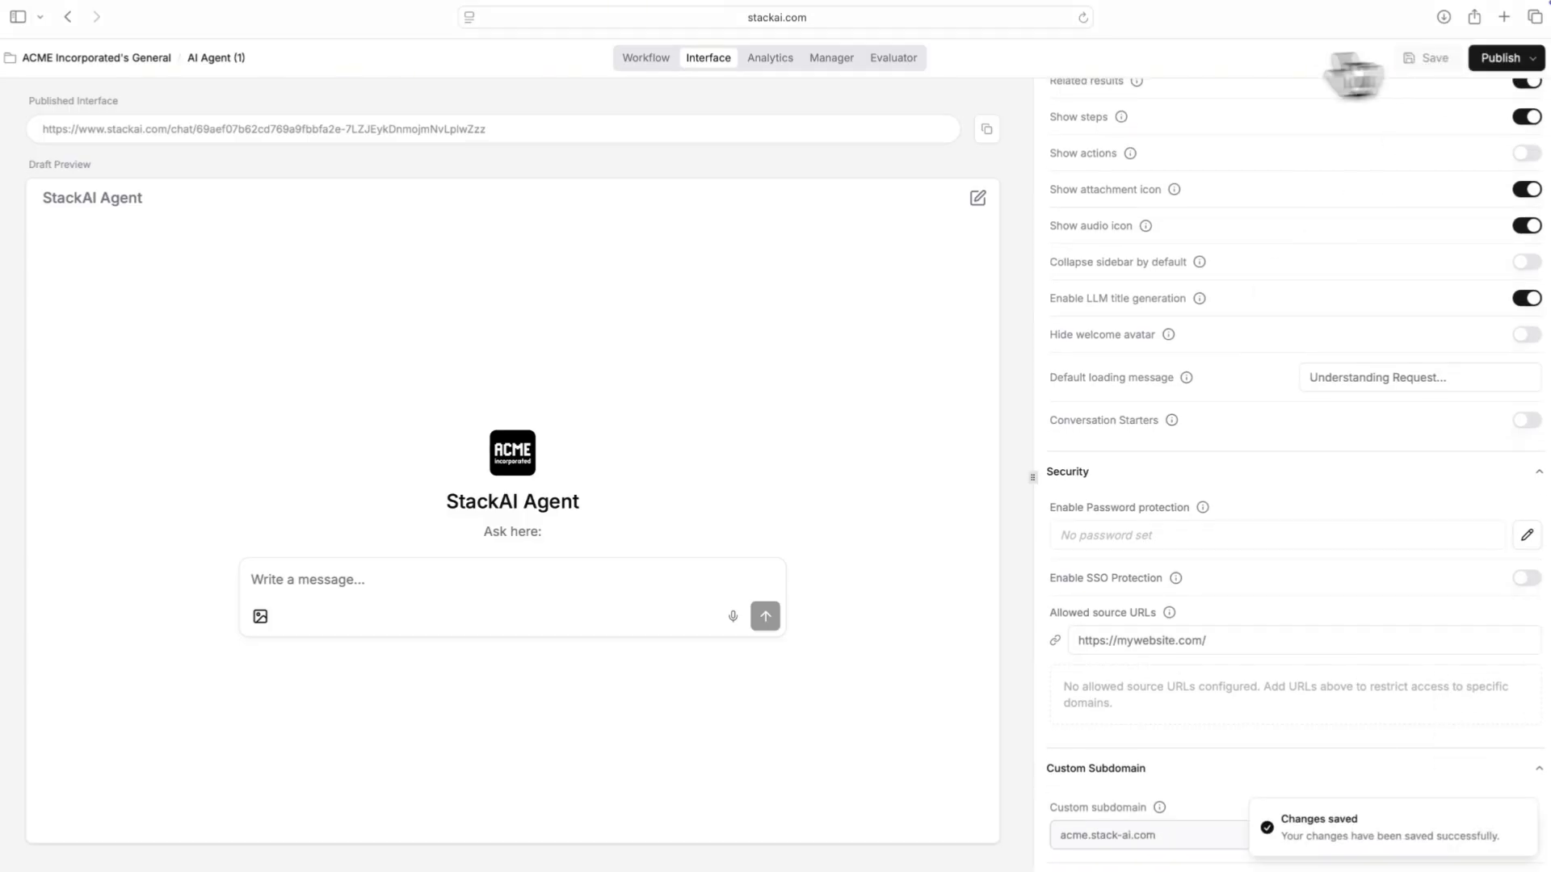
Open the published chat interface, ask "How does governance work on StackAI?" and read through the answer.
left_click(428, 131)
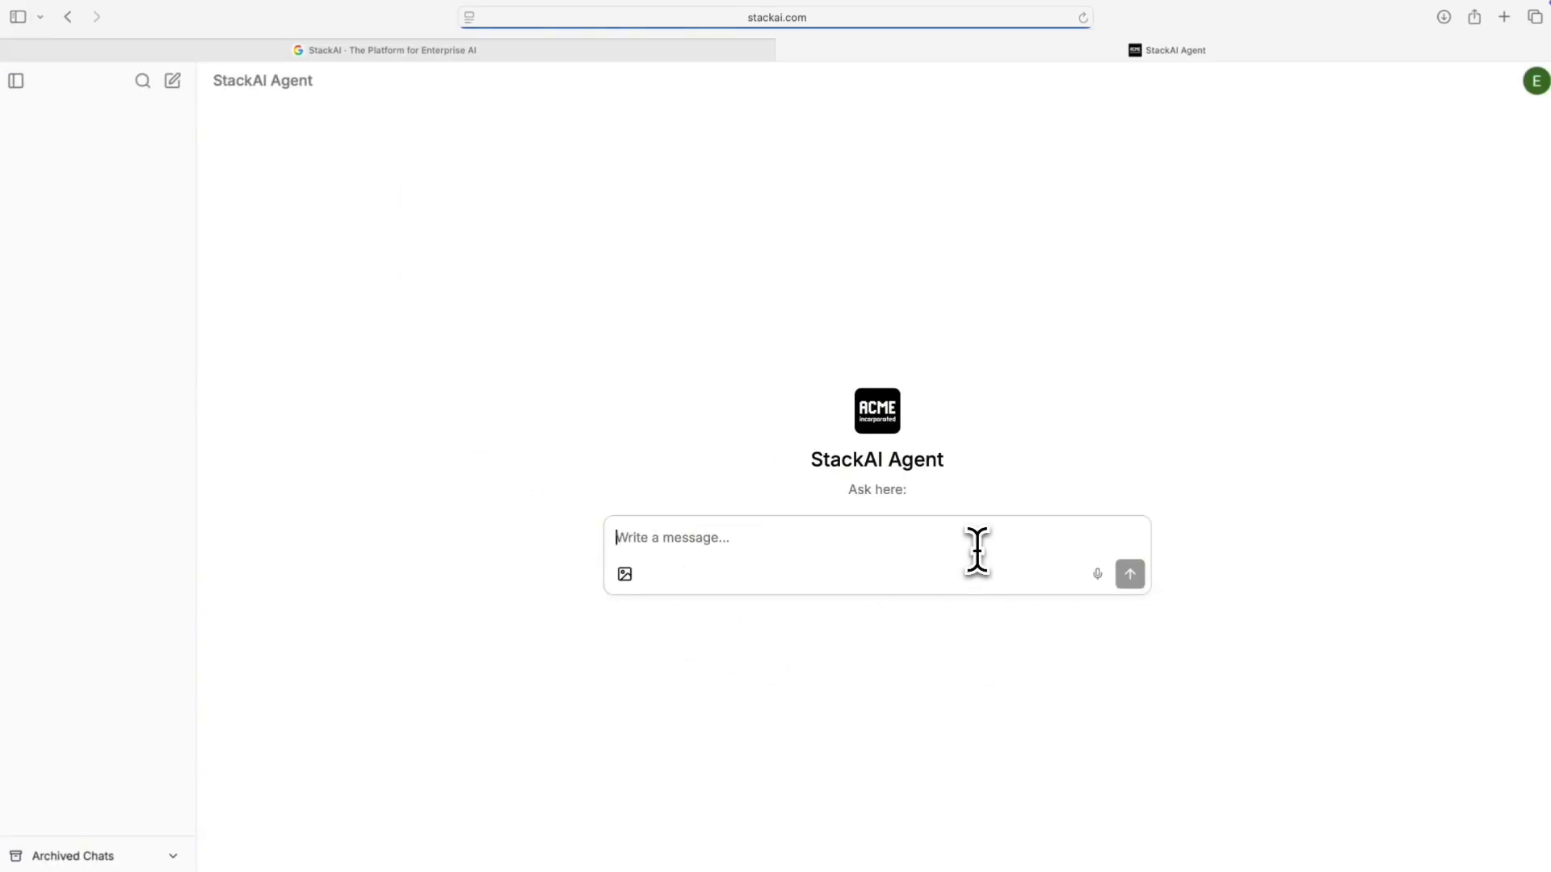
type("kAI?")
key("Return")
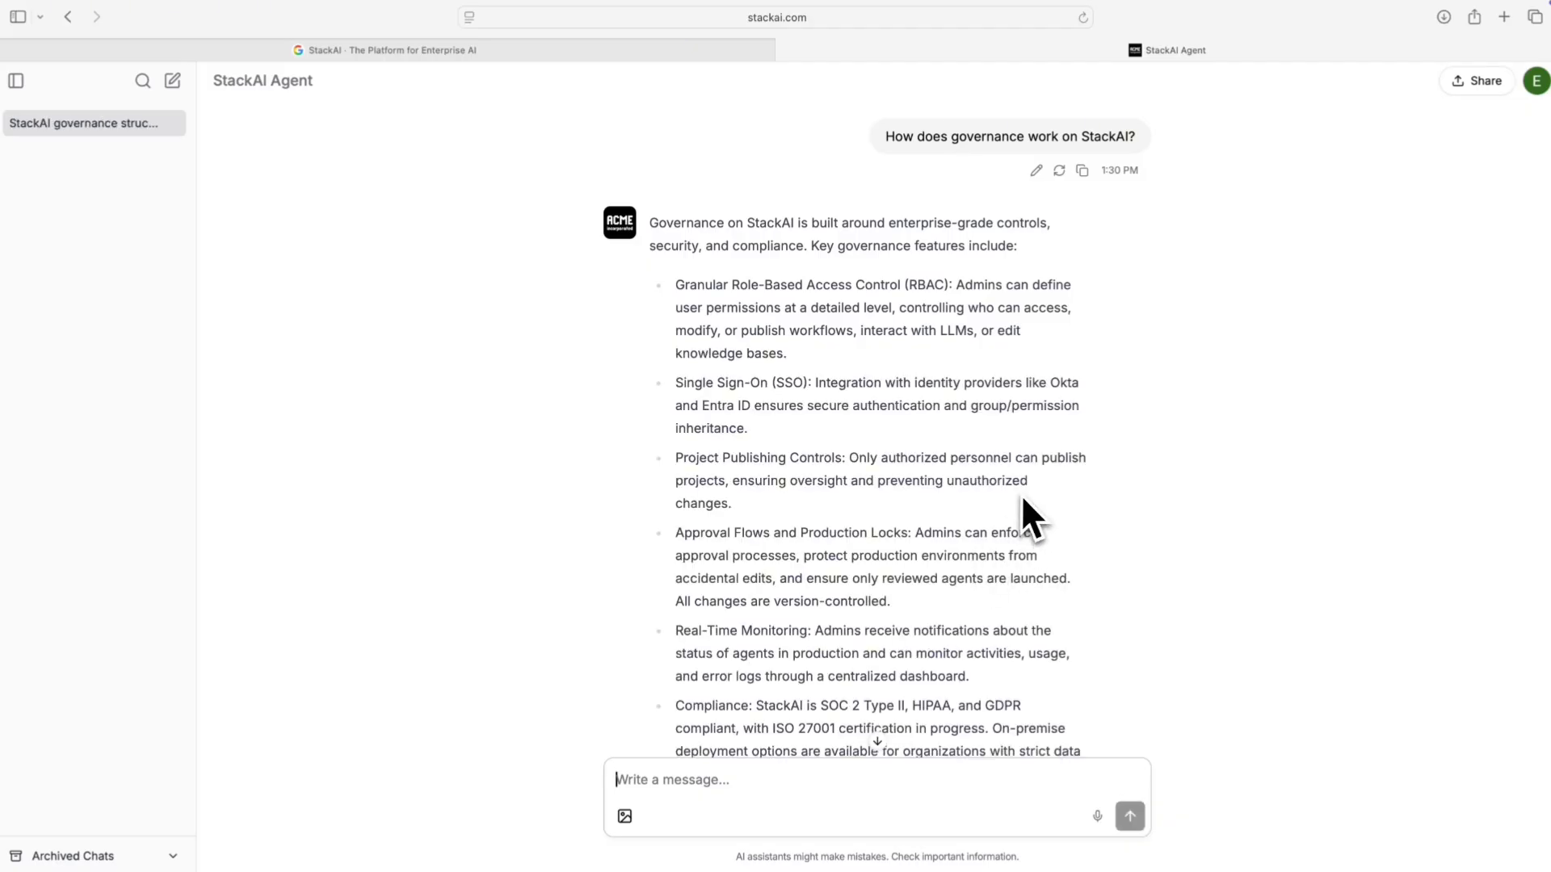
scroll(1022, 495, "down", 5)
mouse_move(845, 352)
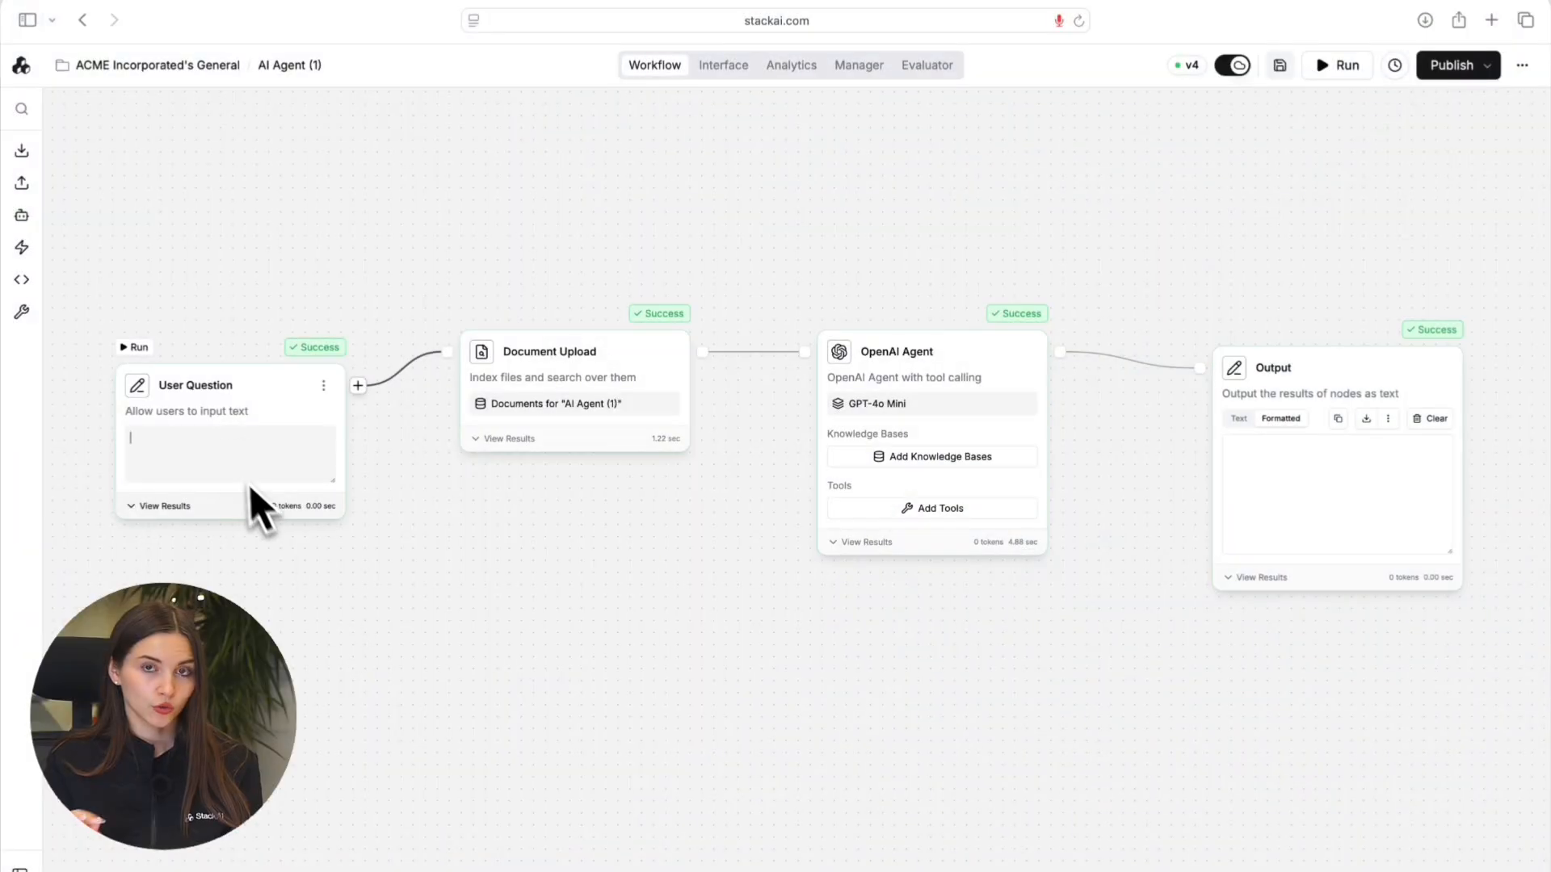
Enter "Which industries does StackAI serve?" as the User Question and run the workflow.
left_click(232, 461)
type("Which industries does St")
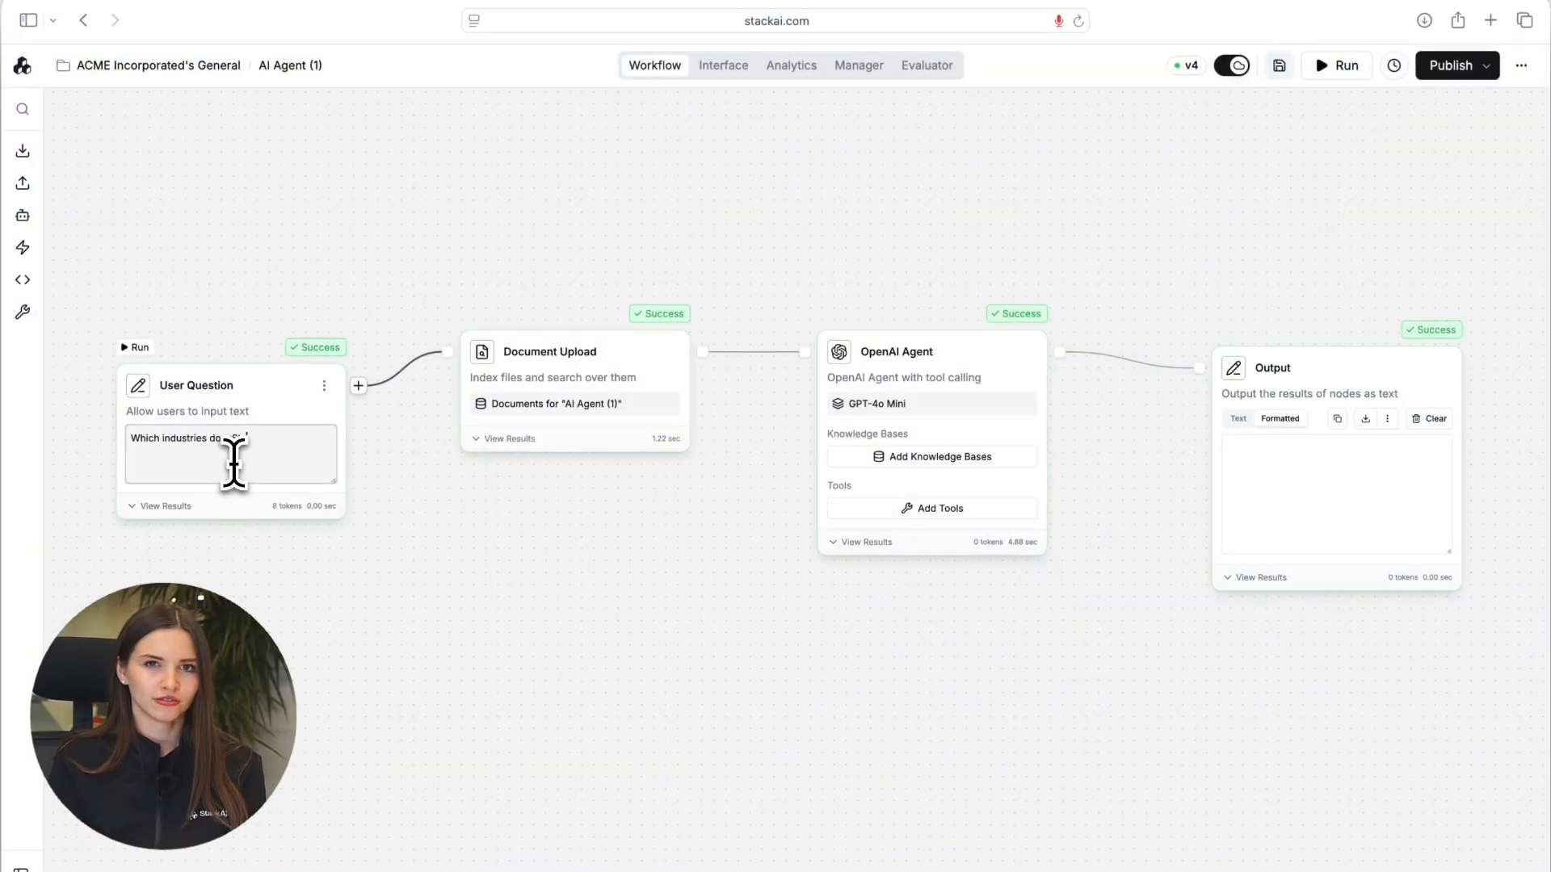
type("ackAI serve?")
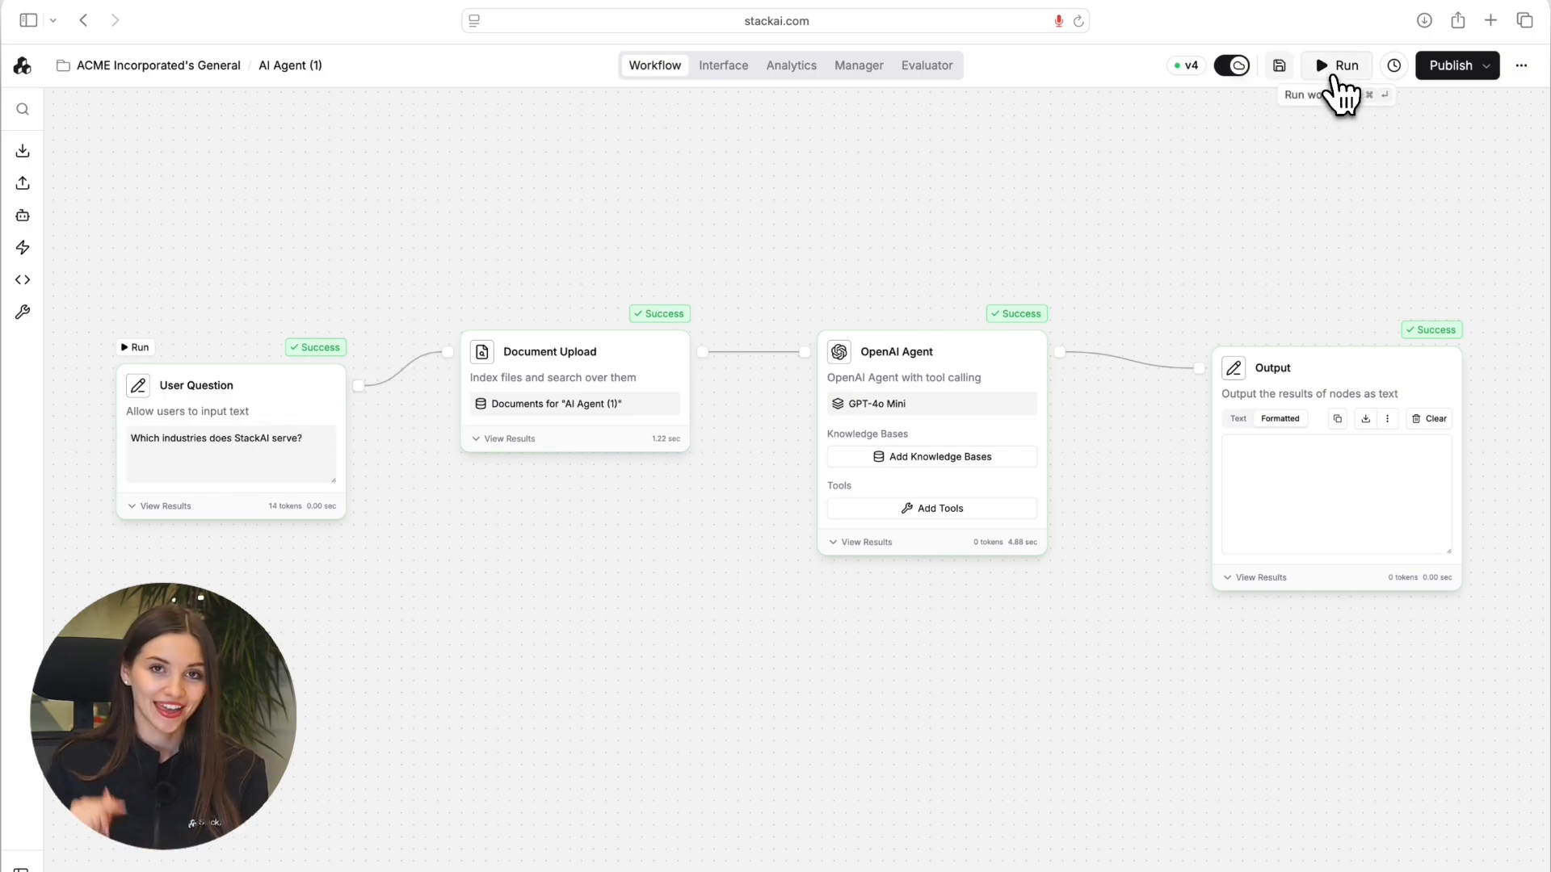
left_click(1337, 67)
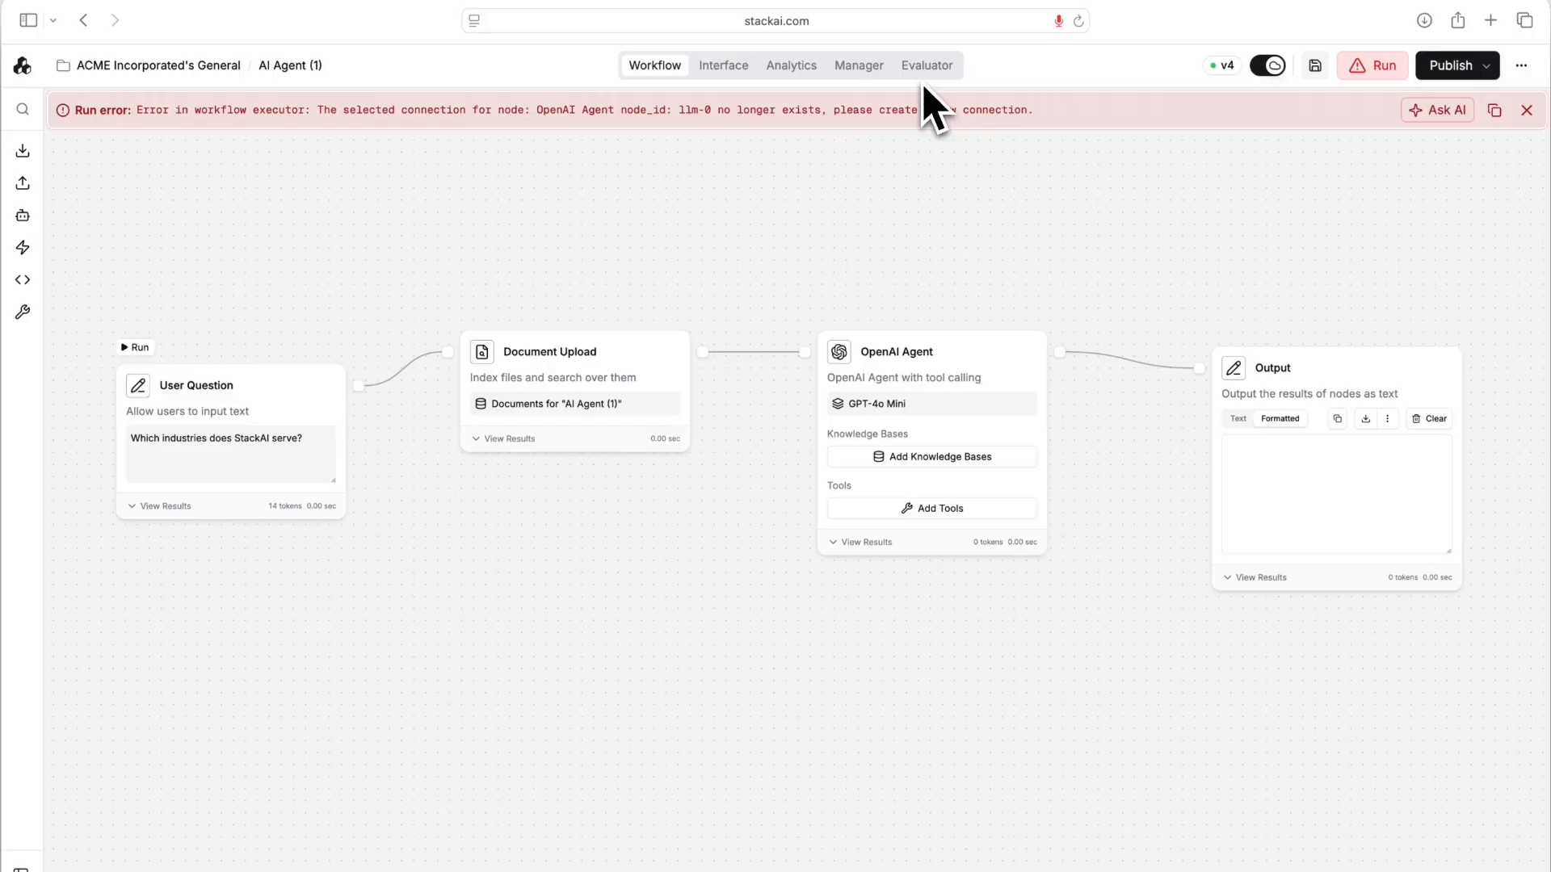
Have the AI assistant diagnose the run error, read its suggested fix, and close both the chat and the error notice.
left_click(1446, 113)
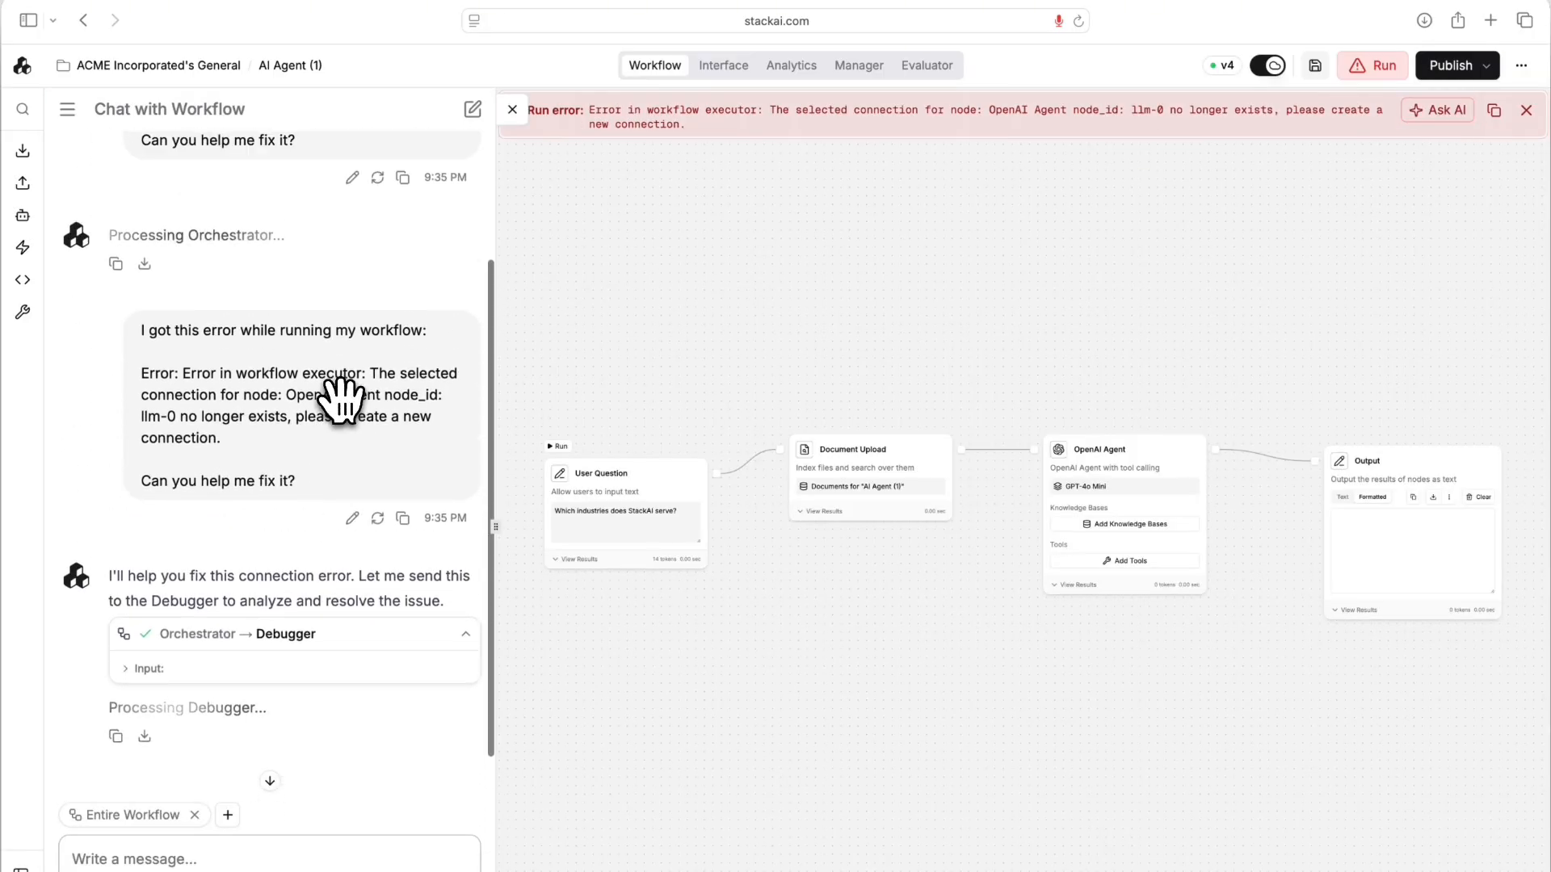
scroll(341, 402, "down", 4)
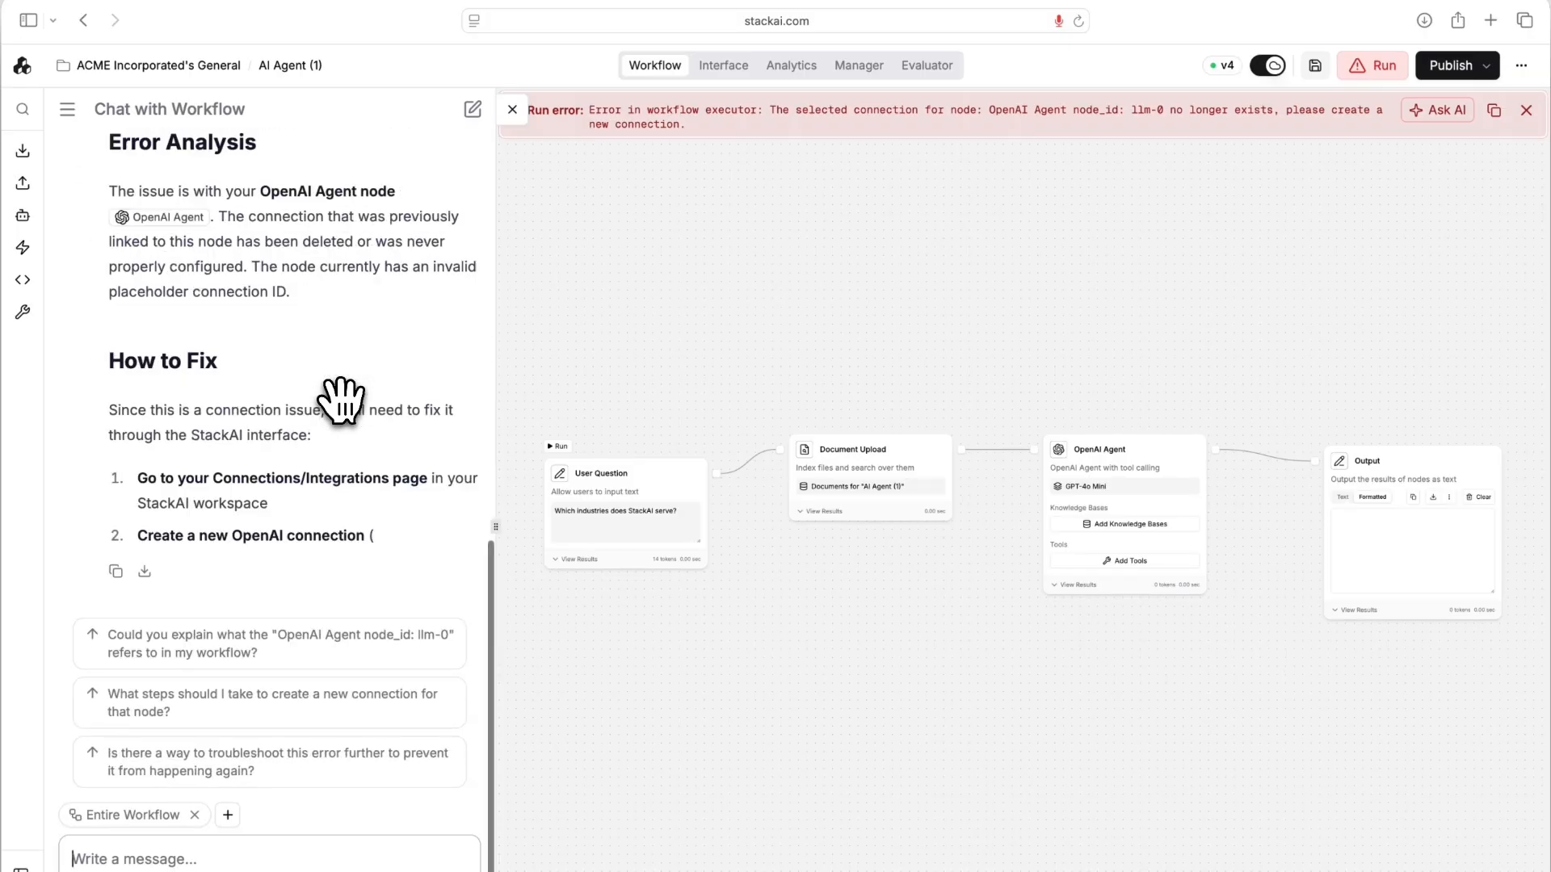
scroll(341, 402, "up", 9)
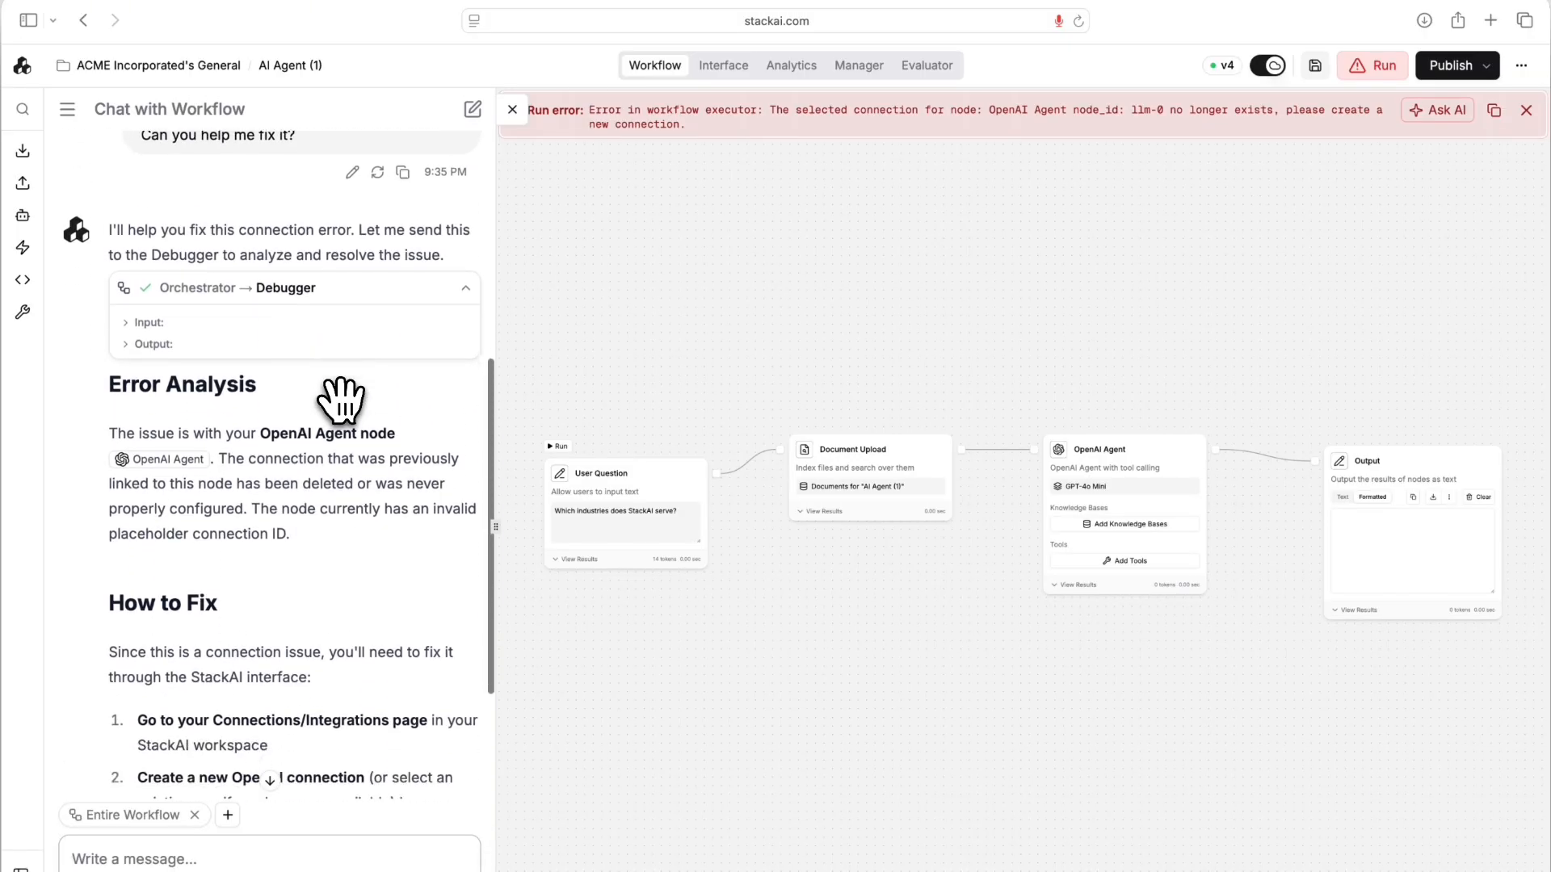
scroll(341, 402, "down", 7)
scroll(340, 394, "down", 1)
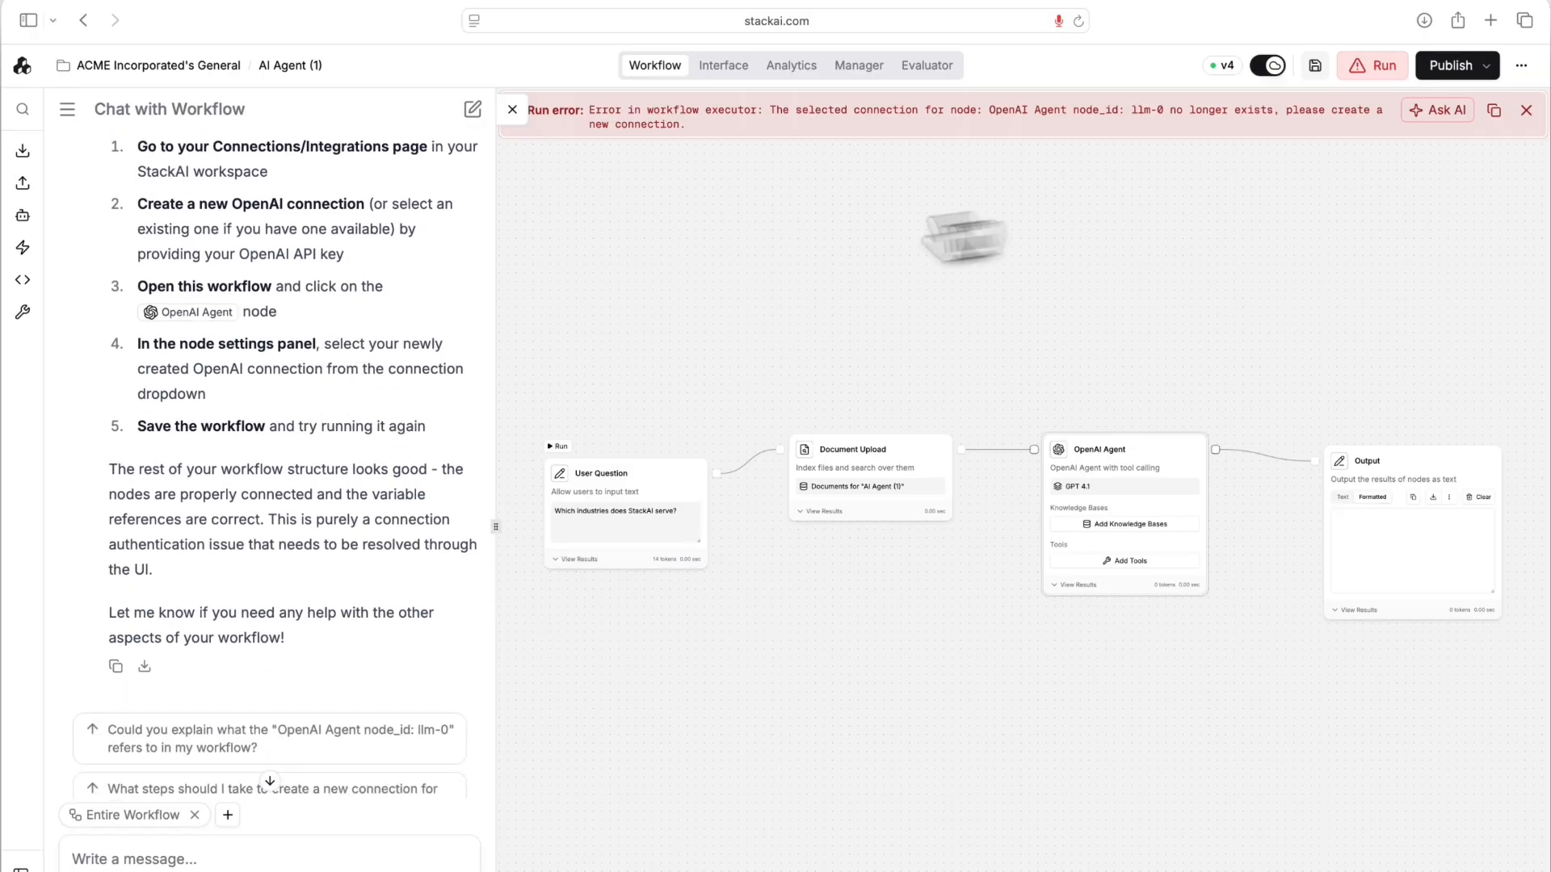
left_click(512, 109)
left_click(1526, 110)
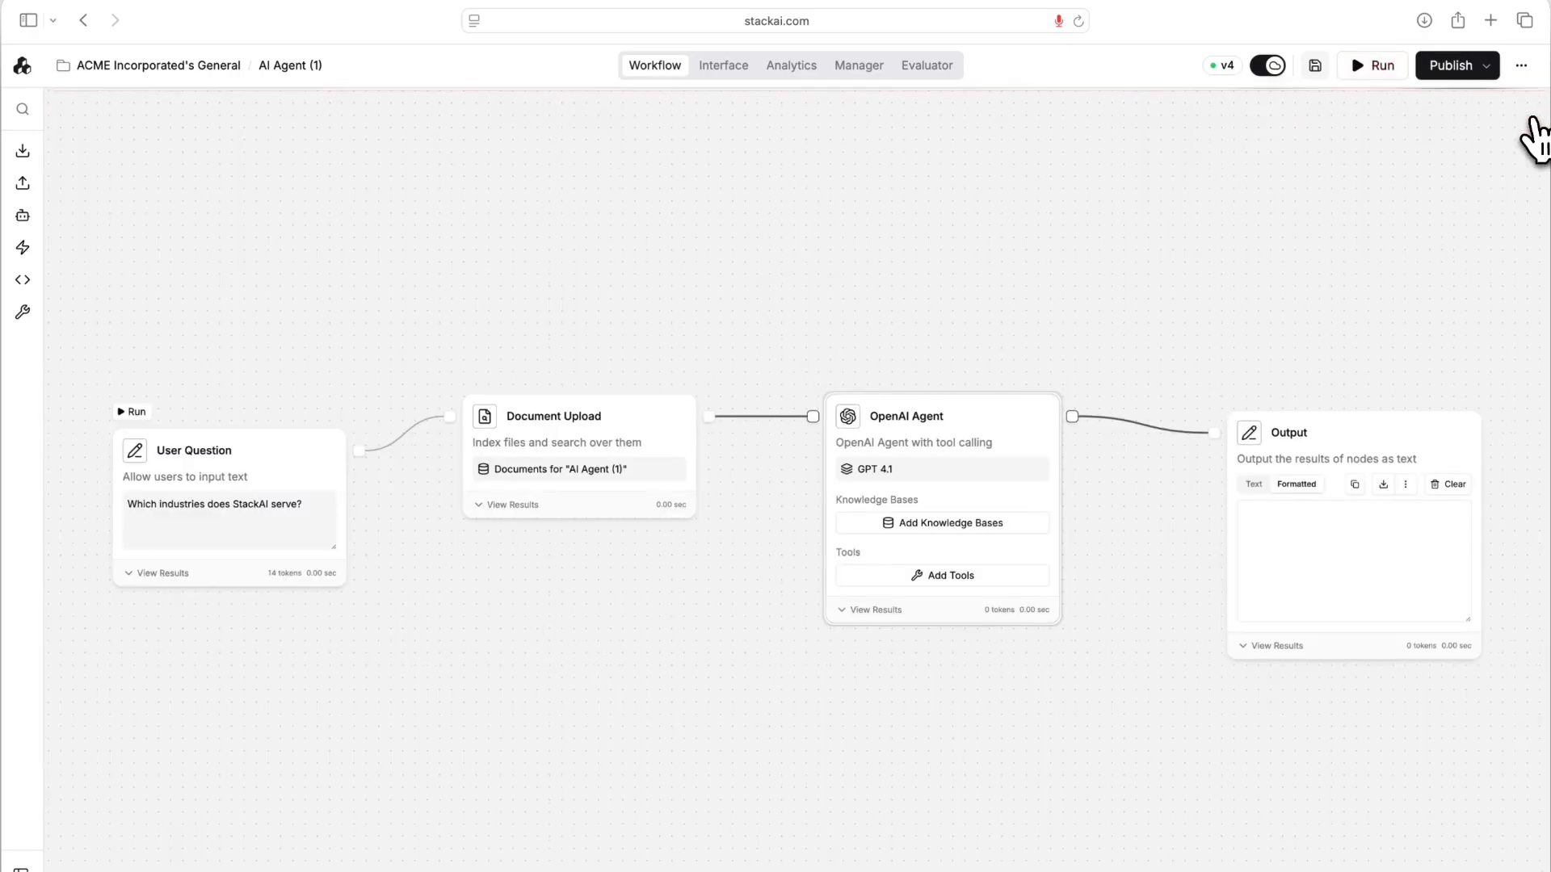
Open the agent's analytics and set the reporting period to the last 4 weeks.
left_click(795, 75)
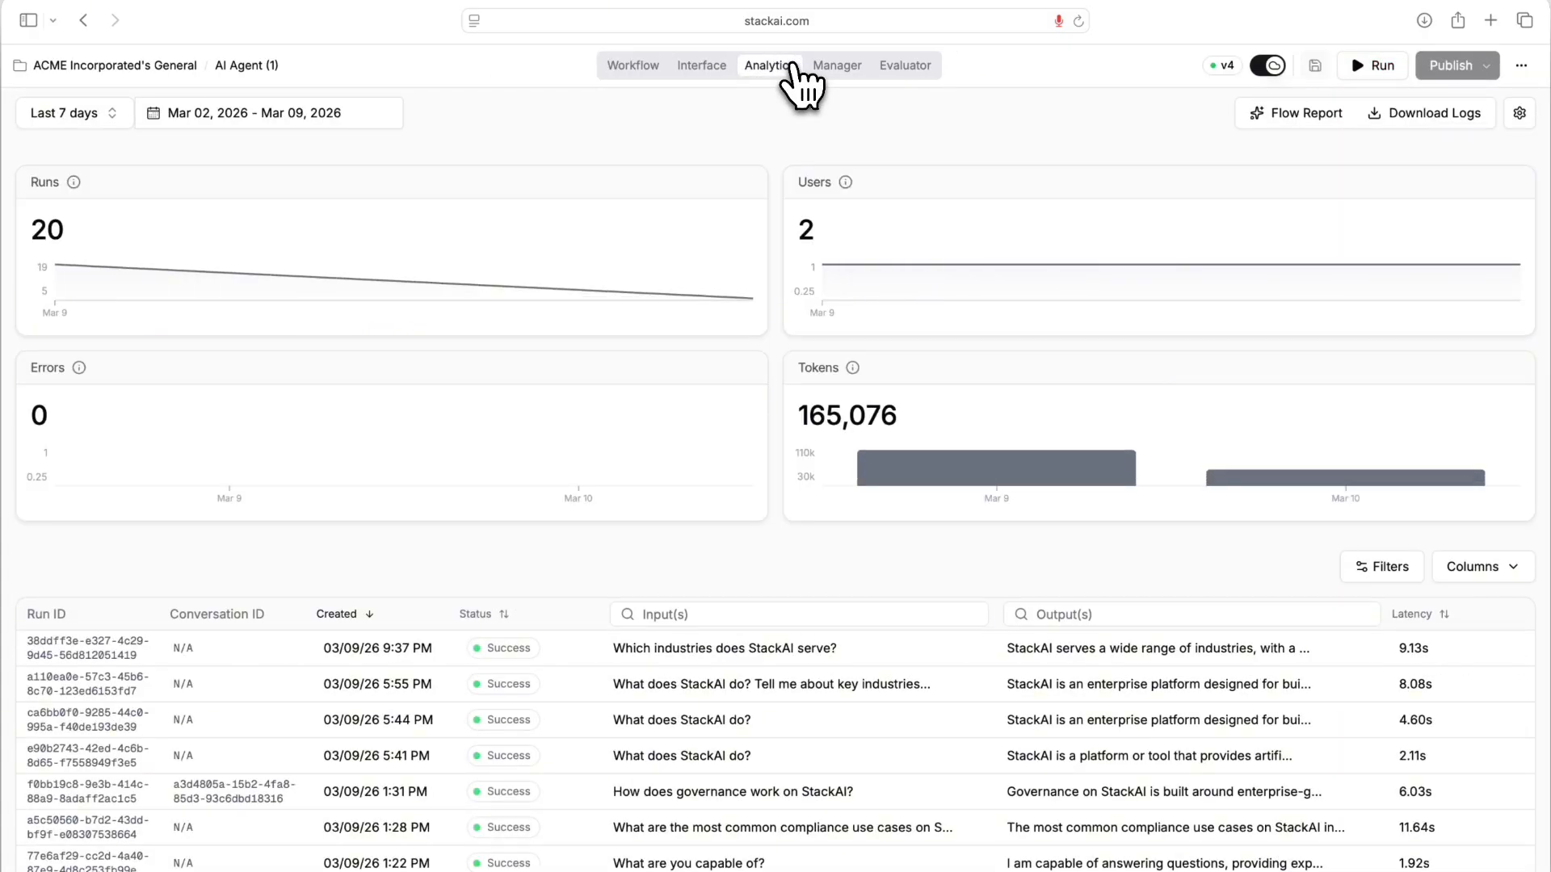
left_click(93, 119)
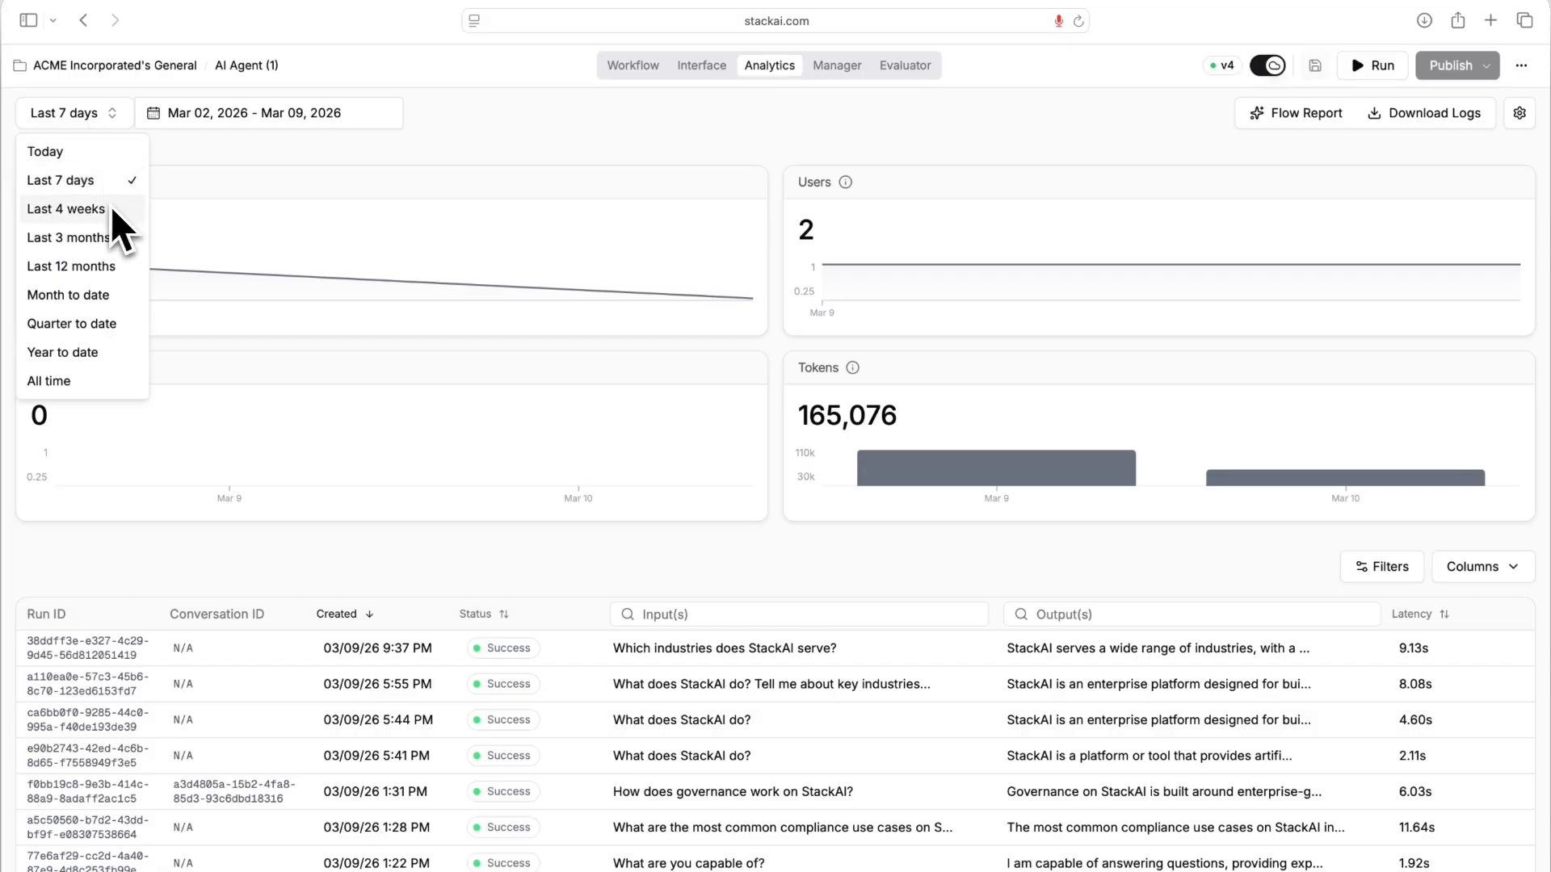
left_click(117, 210)
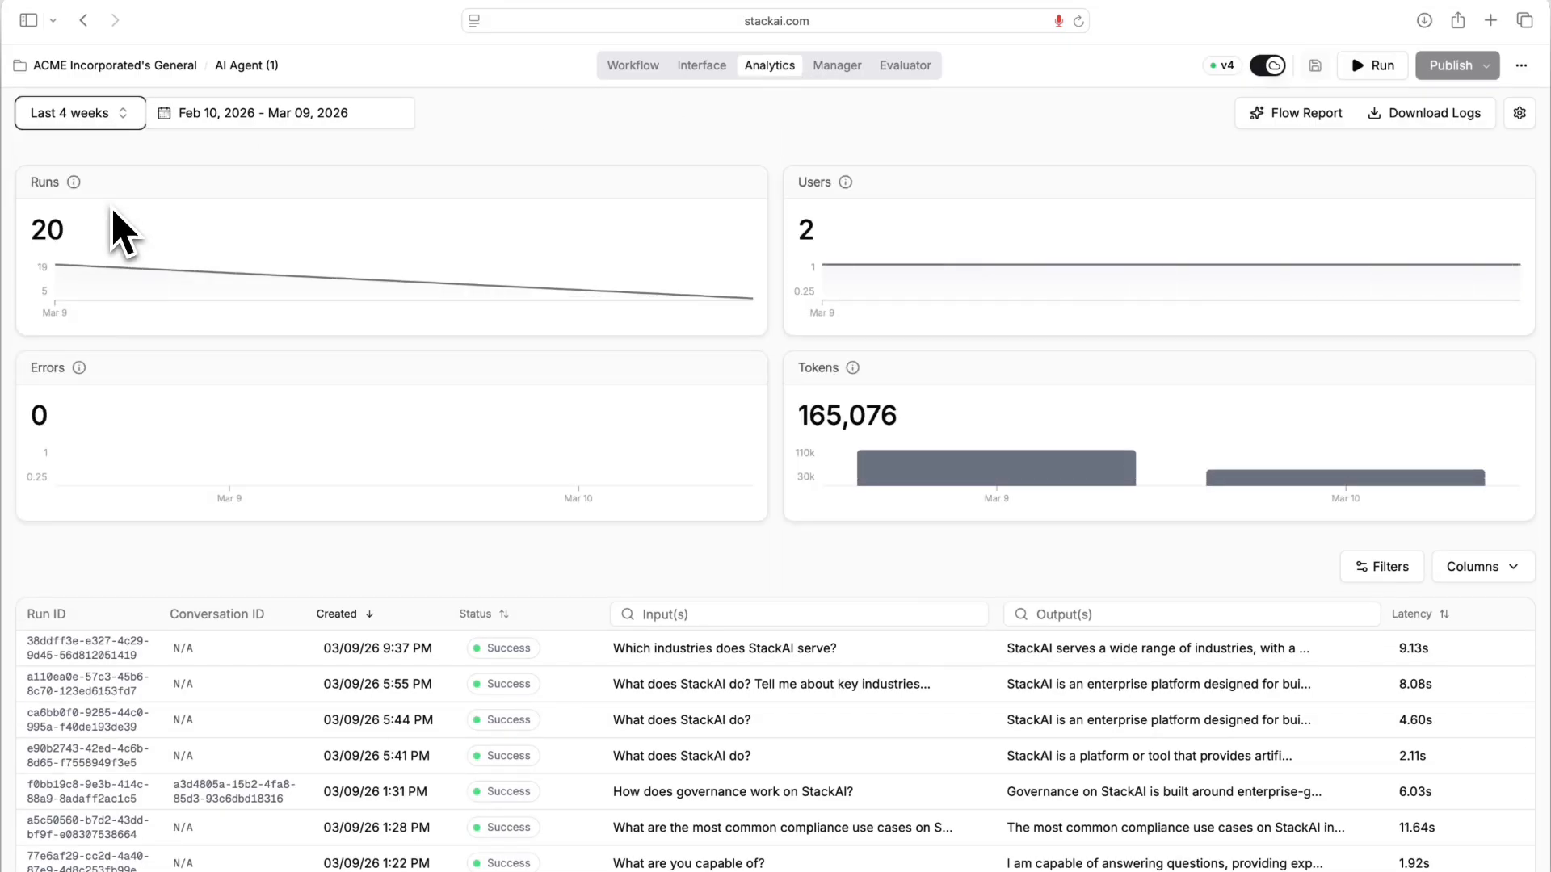
Examine the run details of the governance question runs from 12:57 PM and 12:44 PM in the analytics log.
scroll(913, 512, "down", 5)
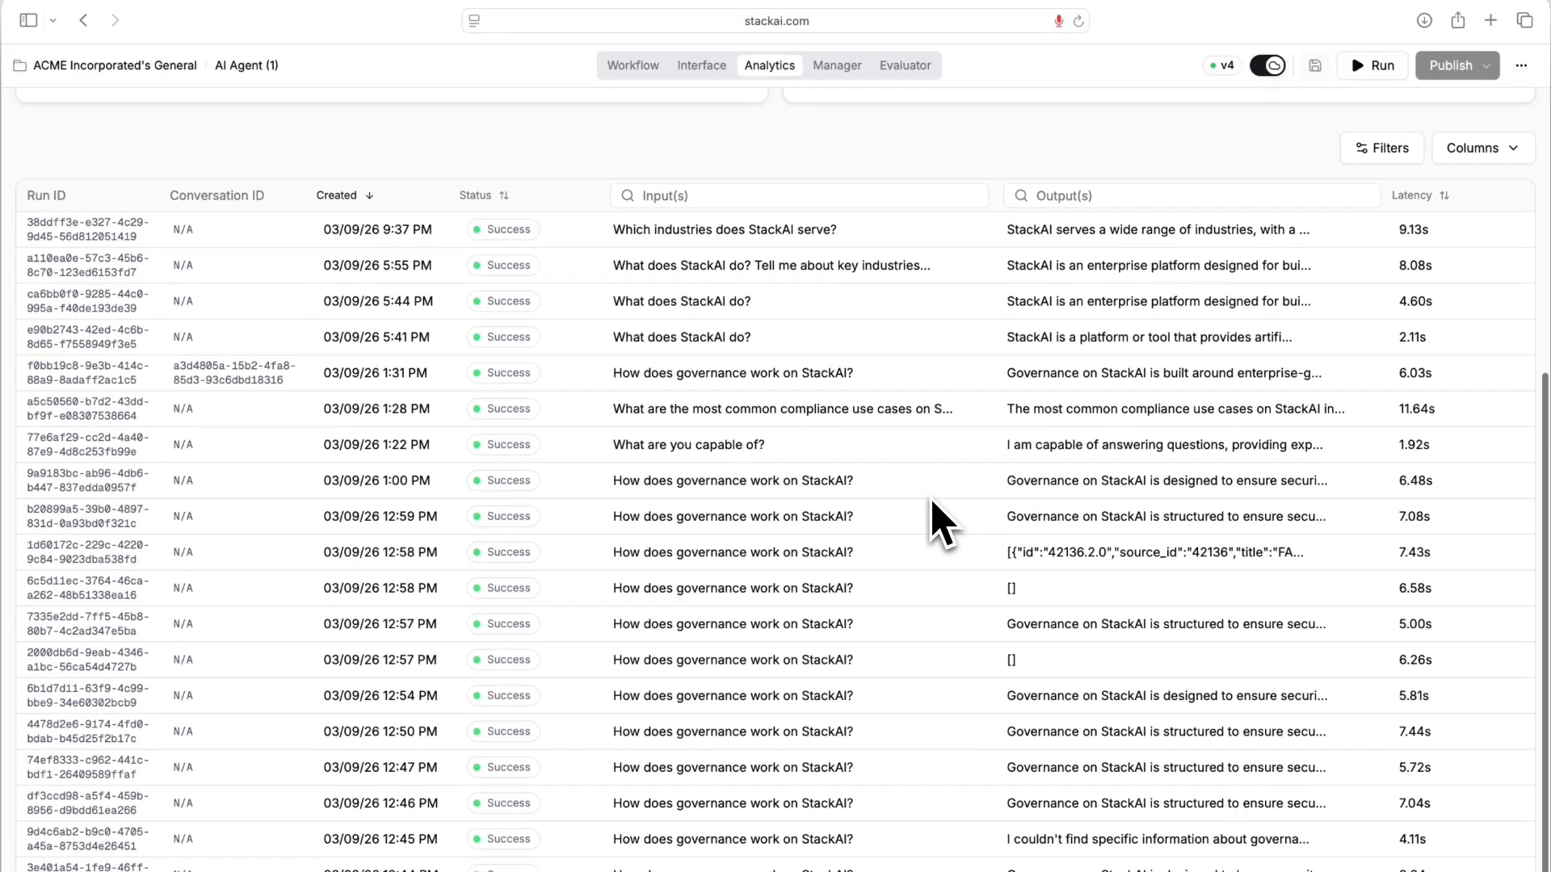
left_click(734, 663)
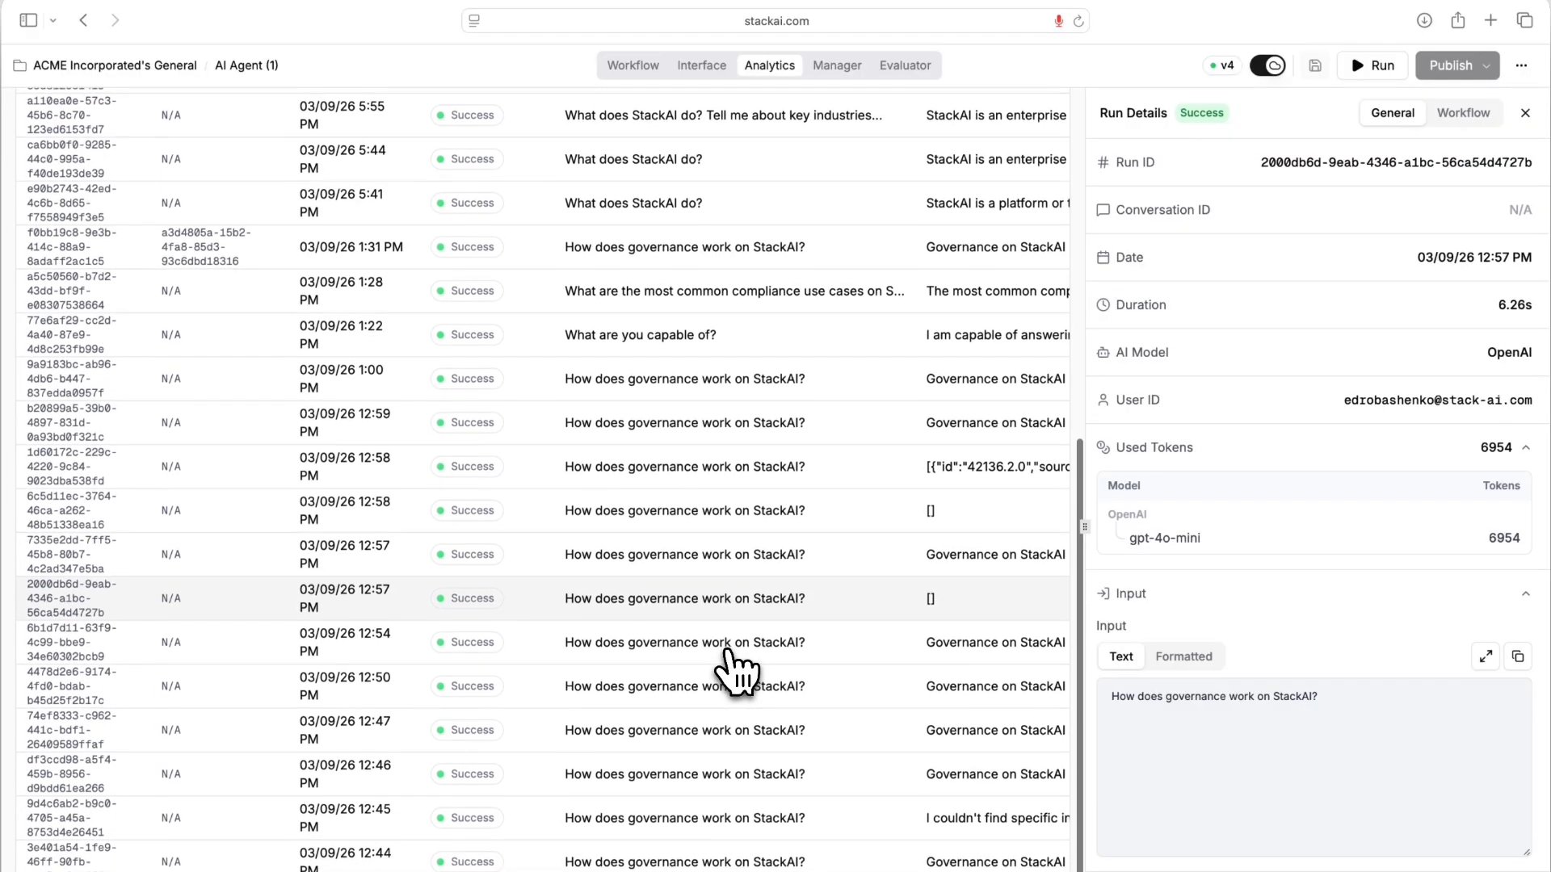
left_click(888, 861)
scroll(889, 859, "up", 5)
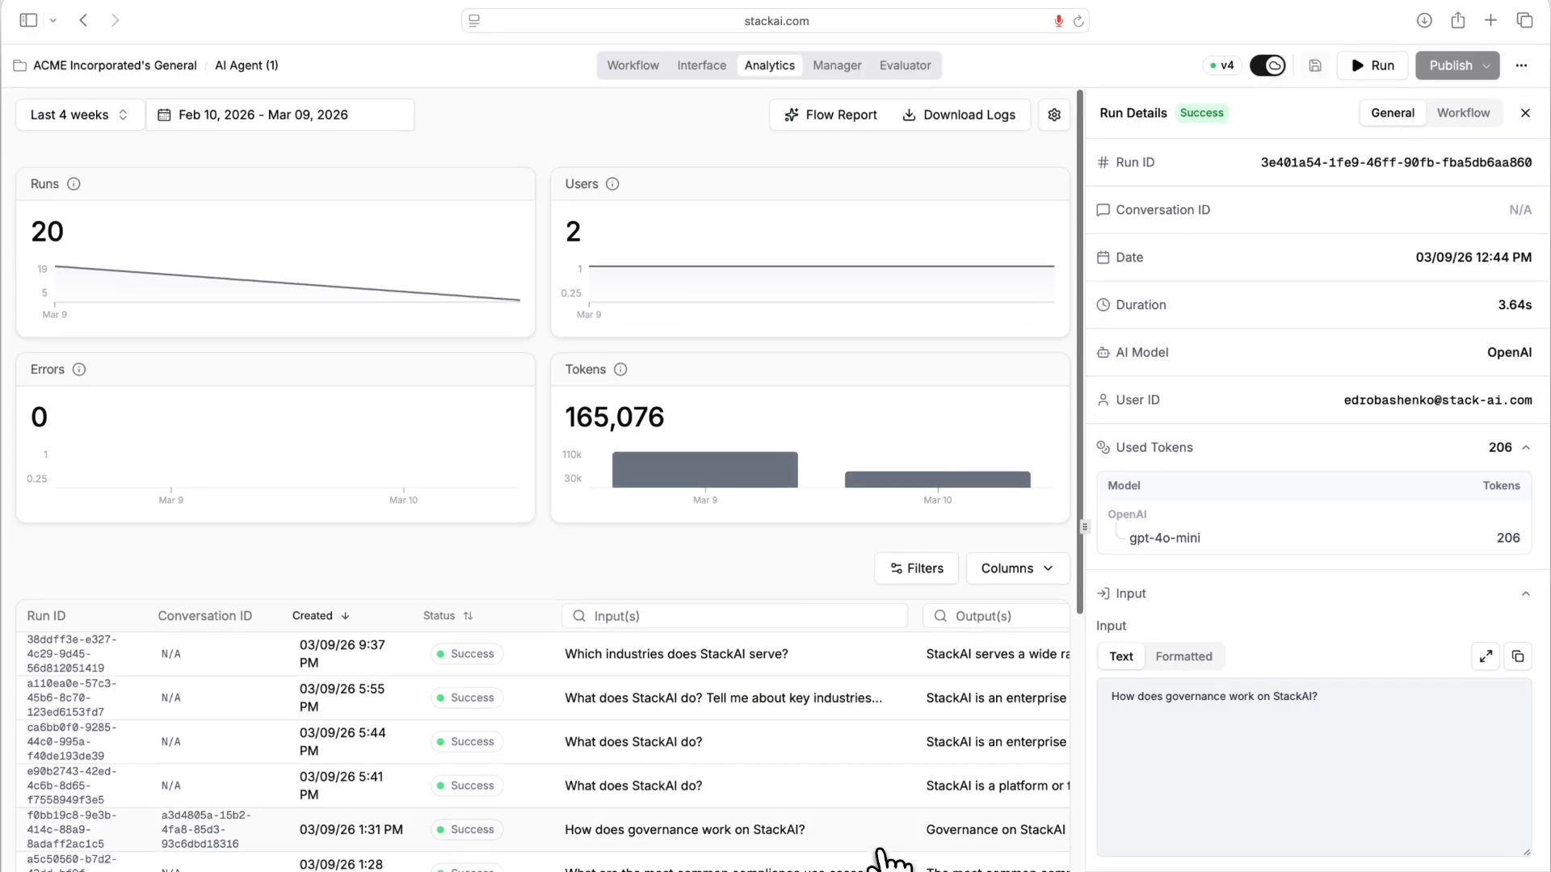
Preview version v2 of the workflow from its version history and go back to the current draft.
left_click(631, 74)
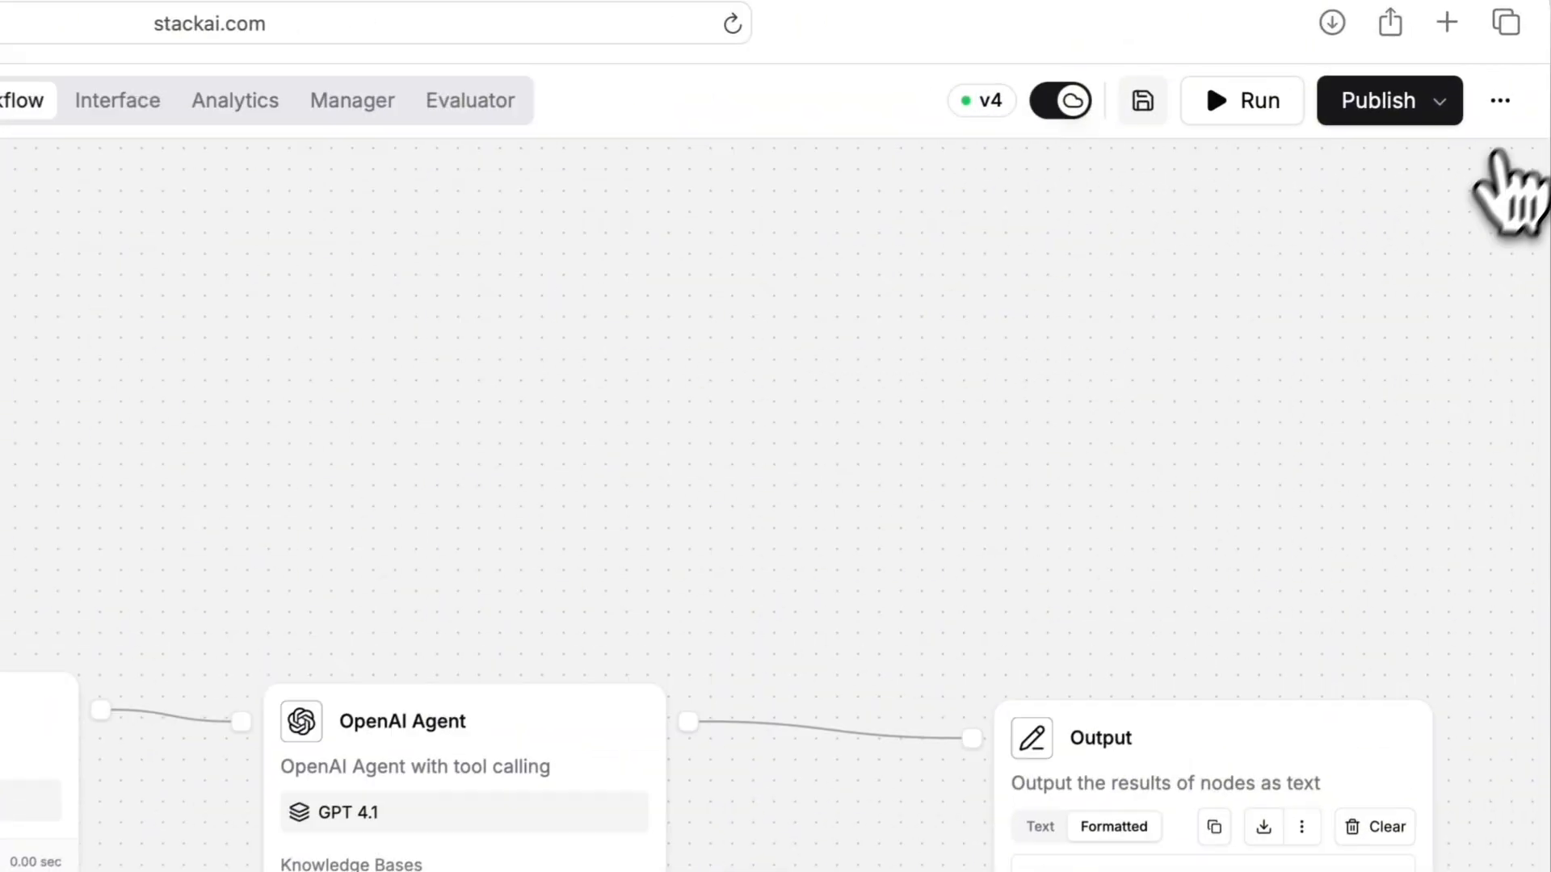
left_click(1521, 65)
left_click(1454, 232)
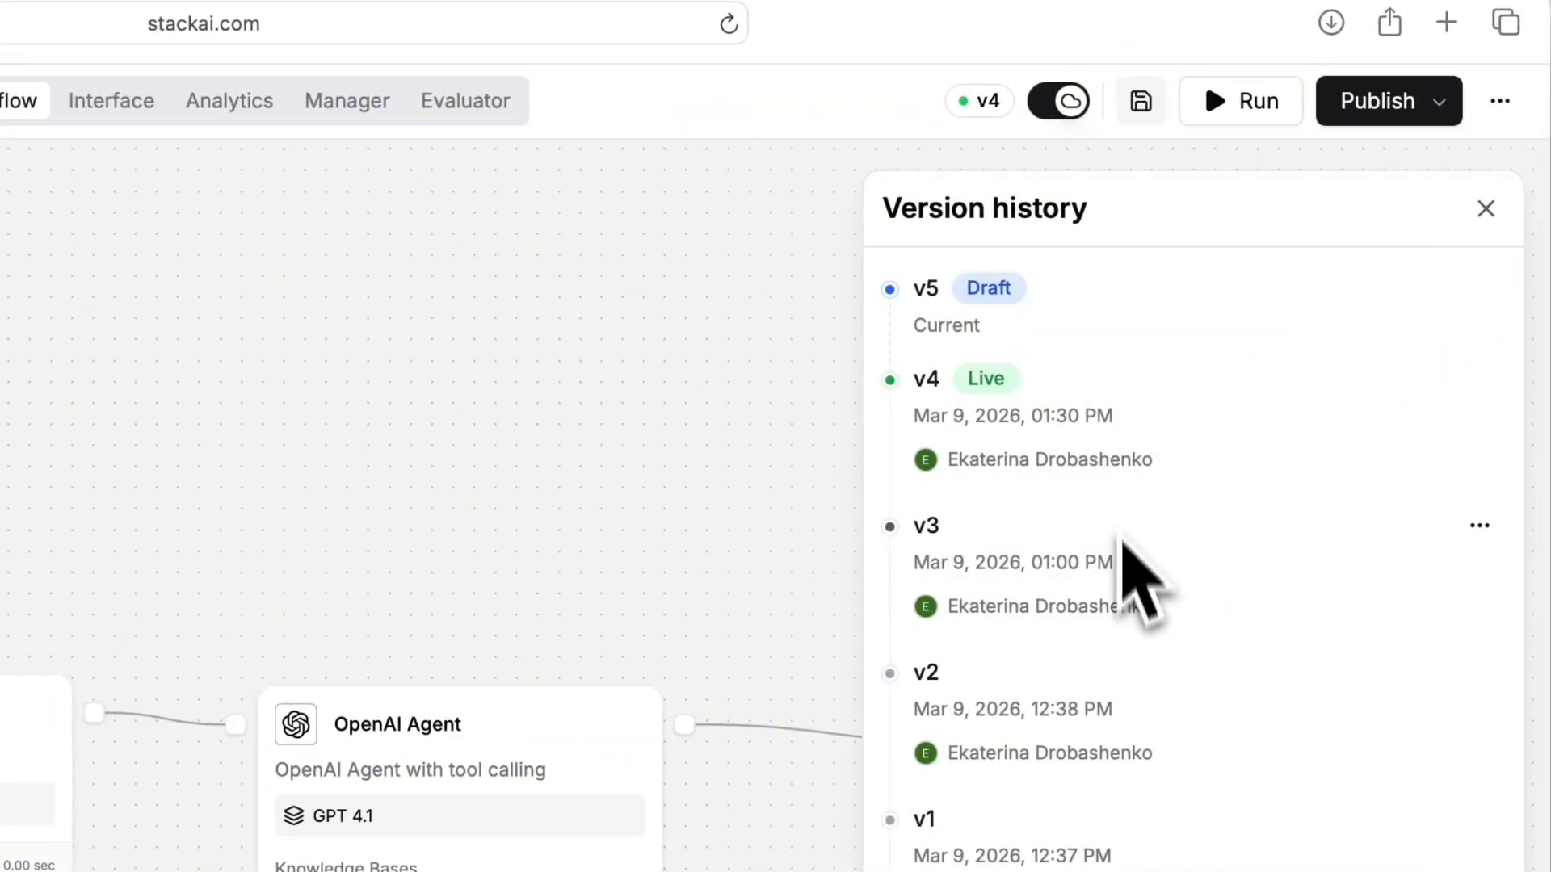
mouse_move(1156, 679)
left_click(1479, 674)
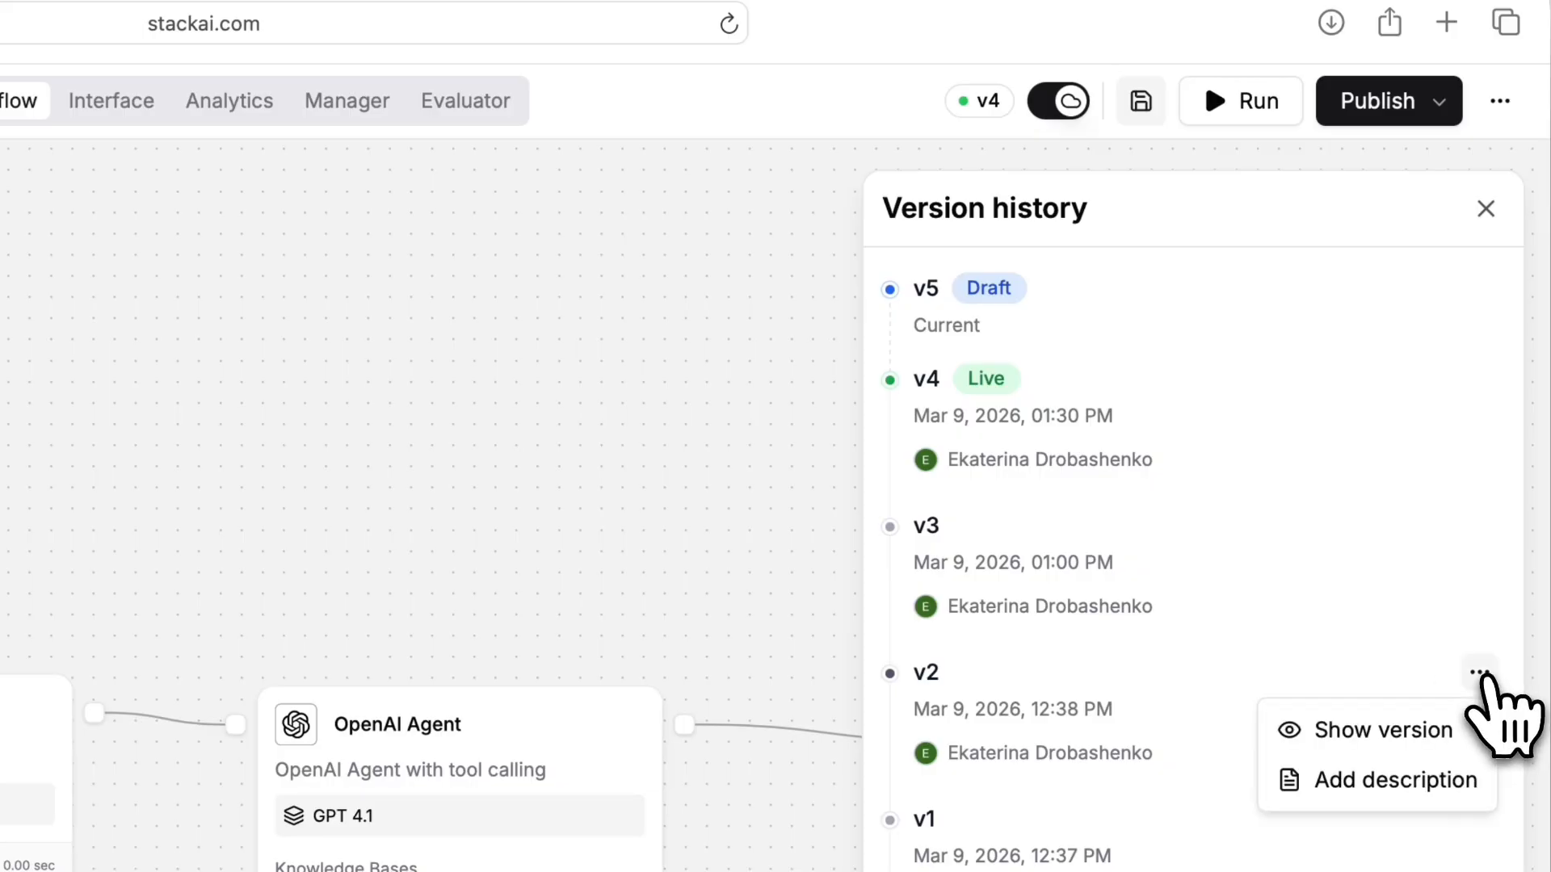
left_click(1393, 730)
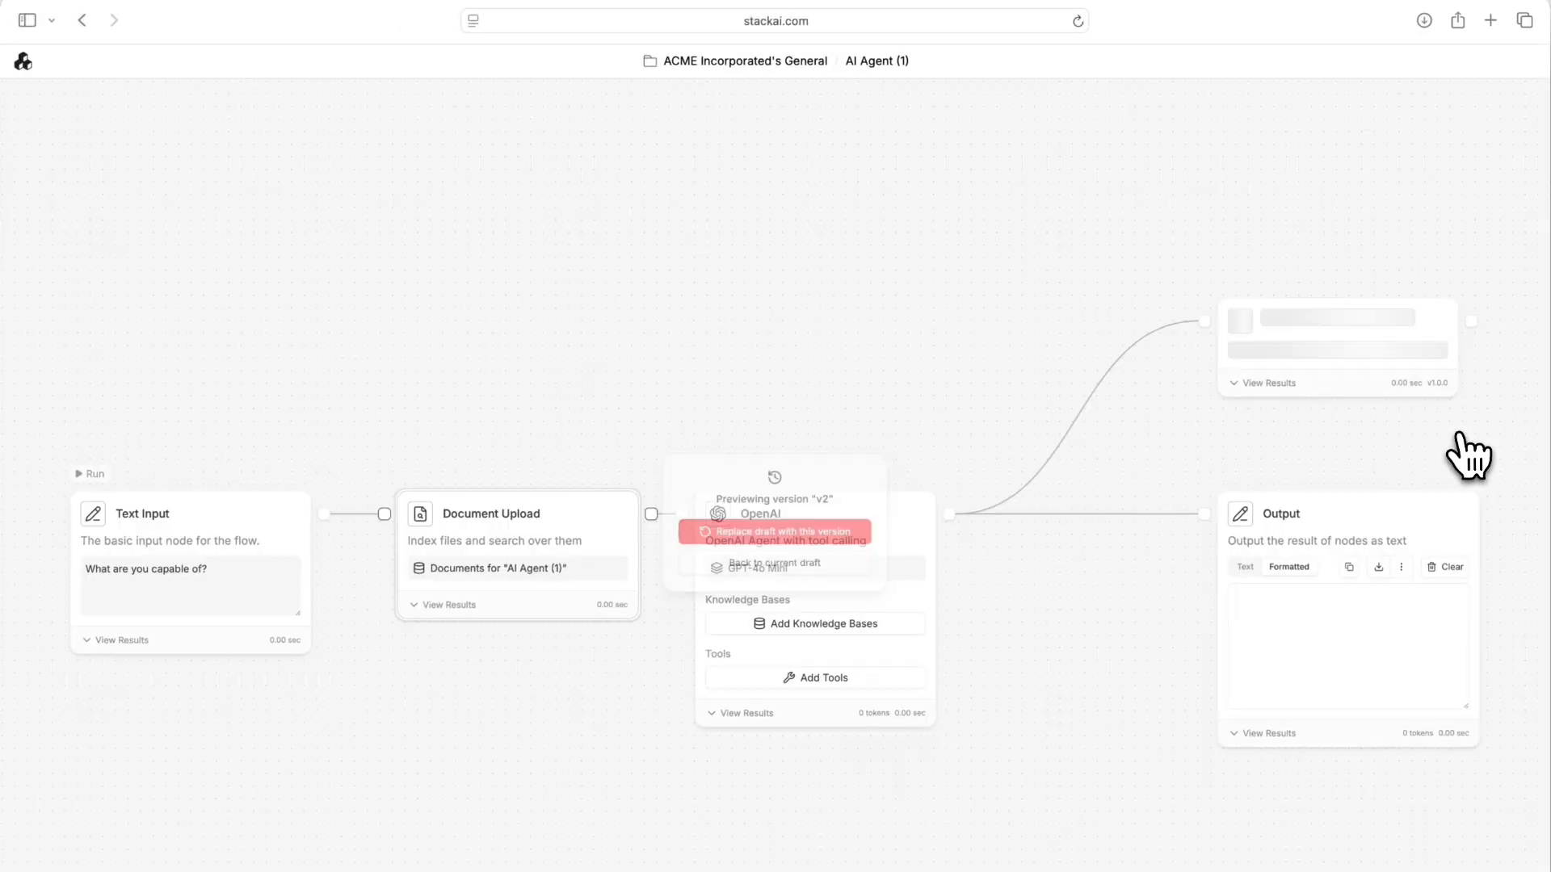
left_click(814, 572)
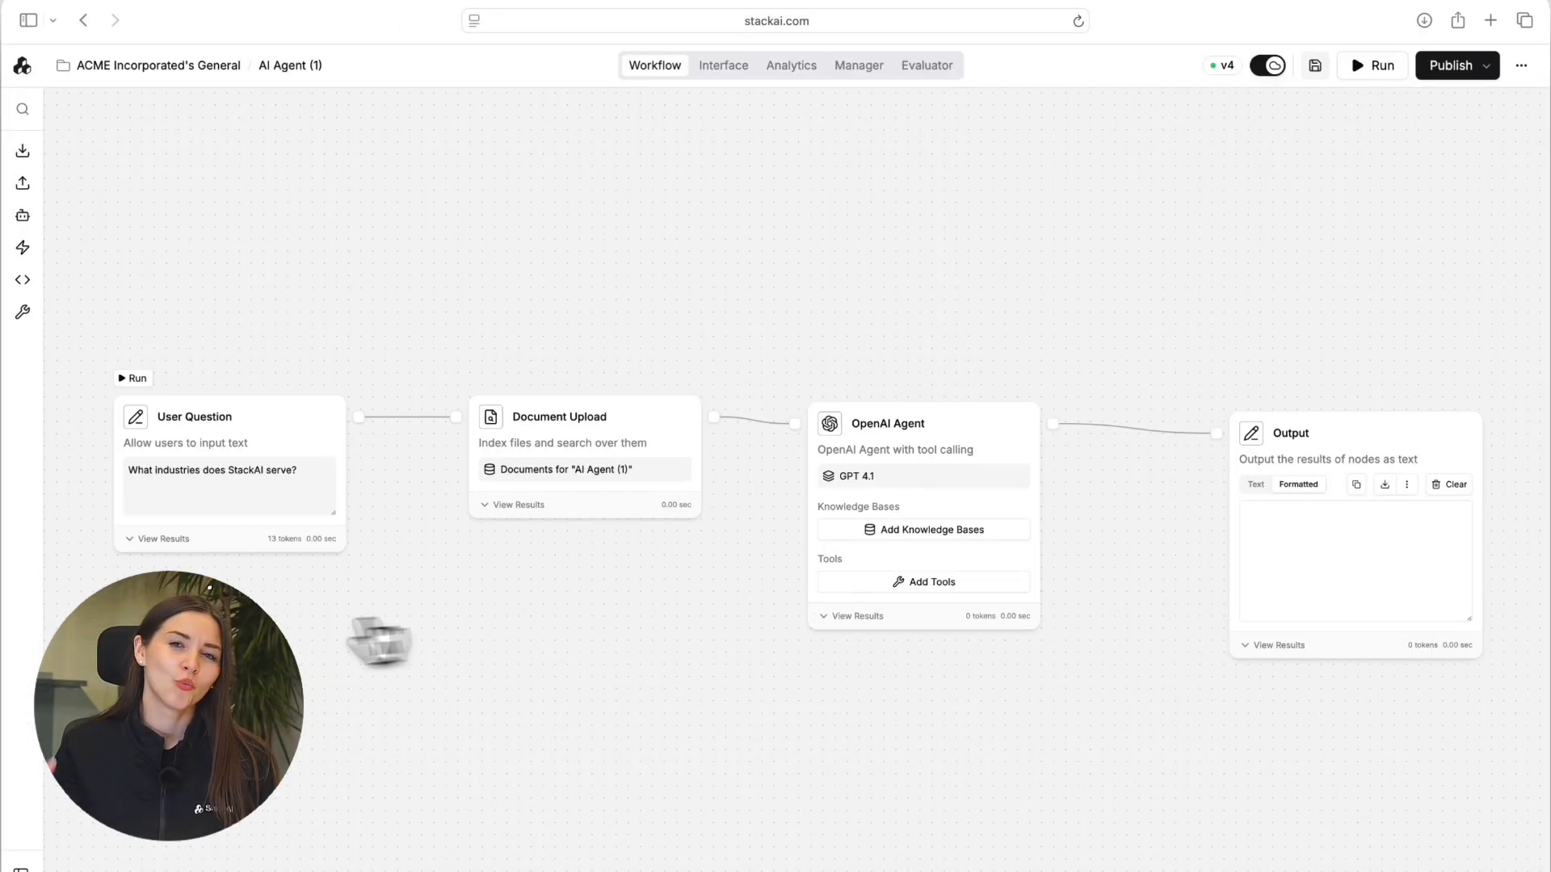
Expand the results of the User Question and Document Upload nodes and read through the Document Upload inputs.
left_click(164, 539)
left_click(518, 505)
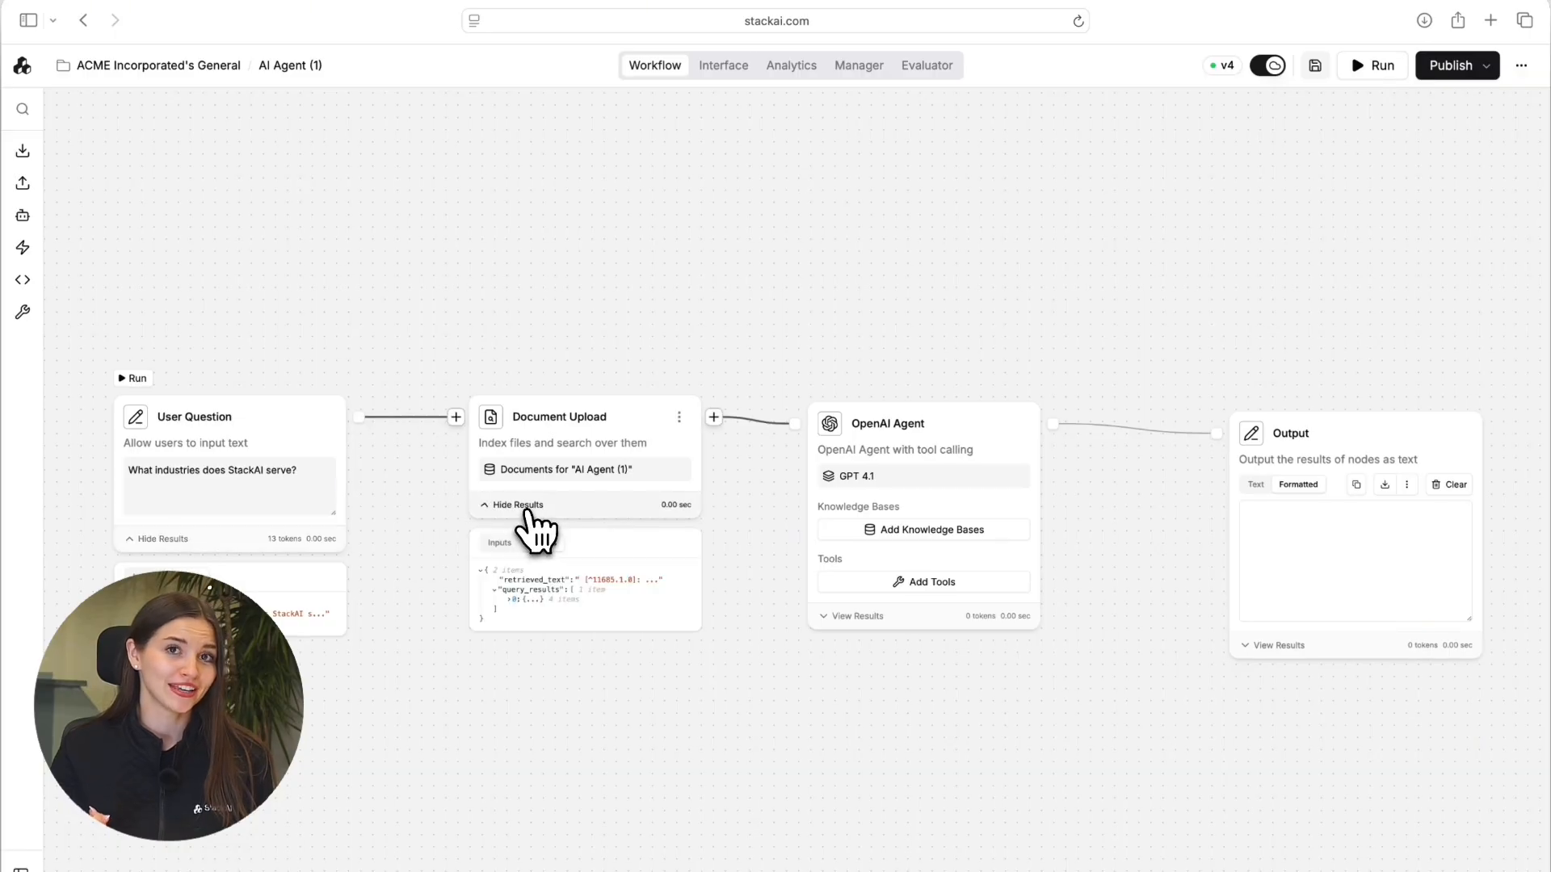
left_click(499, 543)
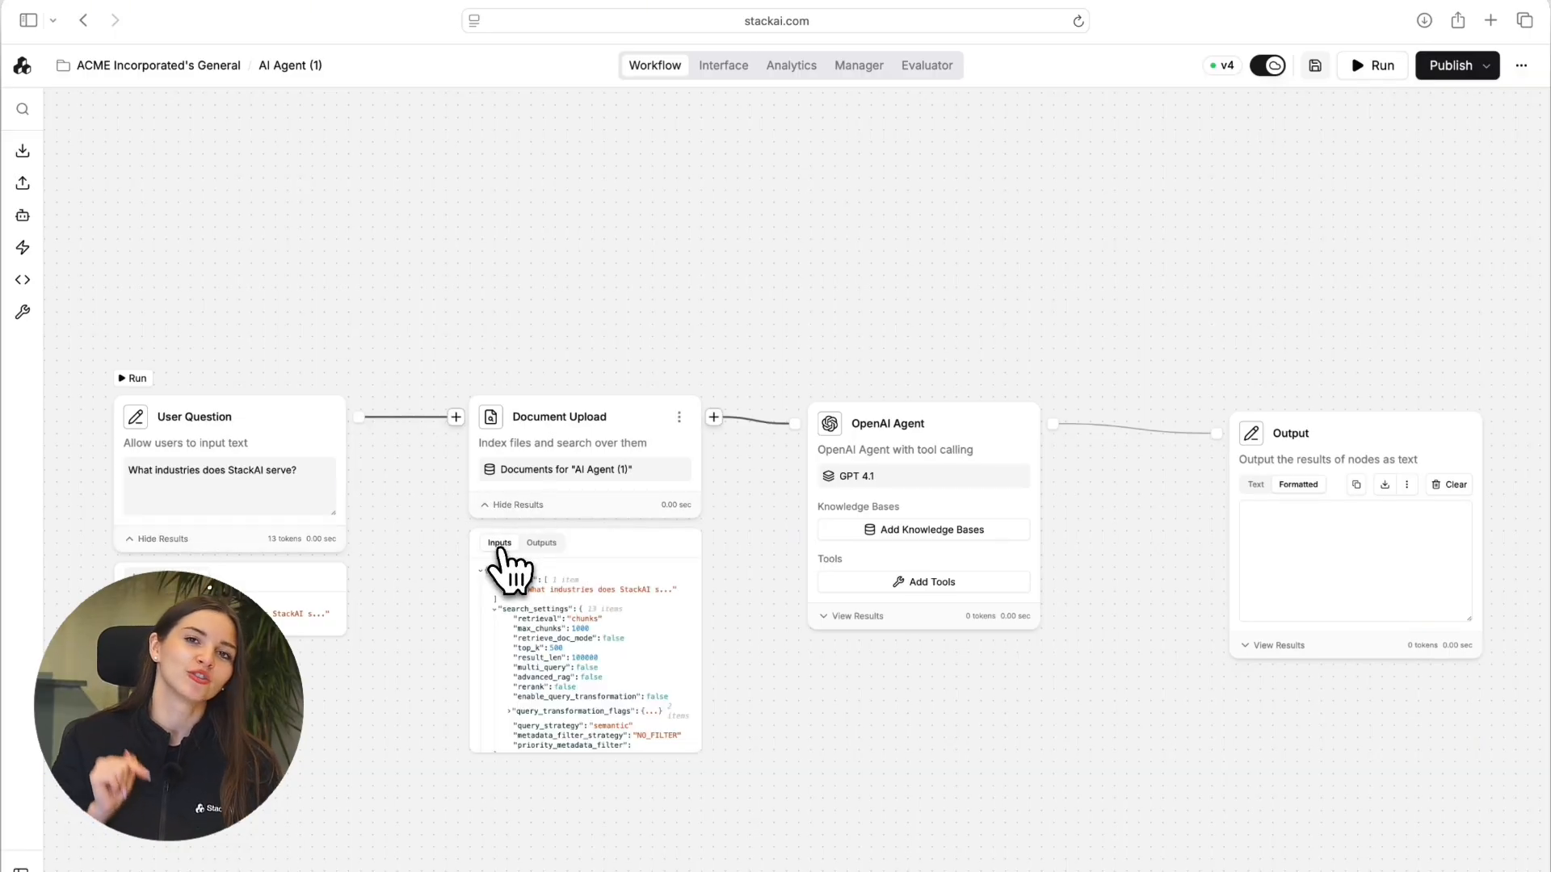
scroll(536, 665, "down", 3)
Expand the results of the OpenAI Agent and Output nodes and inspect the outputs and inputs of each.
left_click(840, 617)
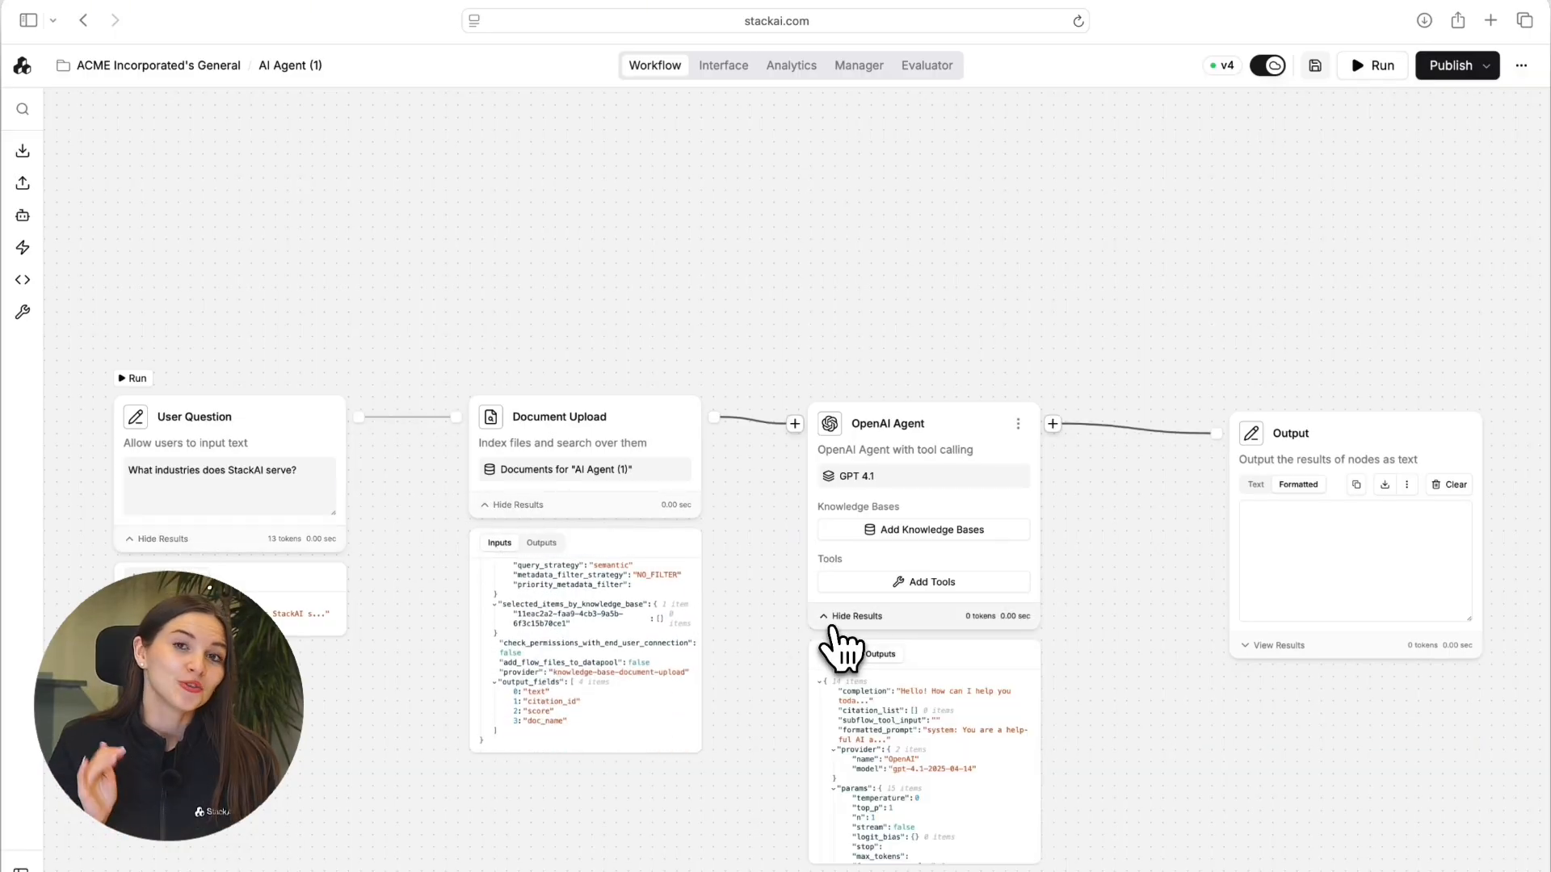
scroll(863, 741, "down", 3)
left_click(839, 654)
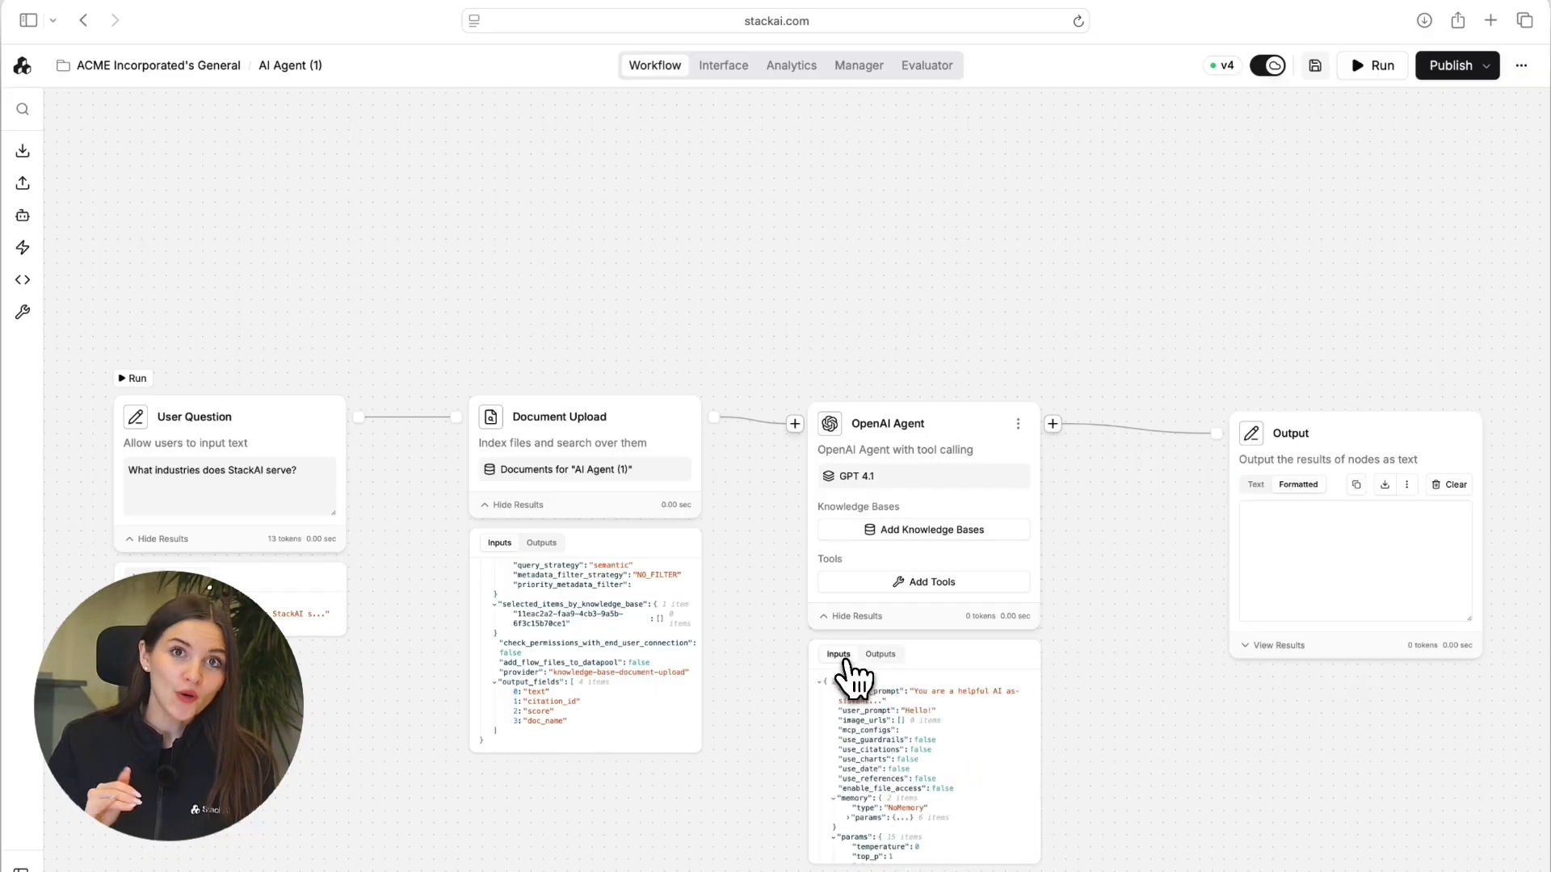
scroll(894, 789, "down", 5)
left_click(1275, 645)
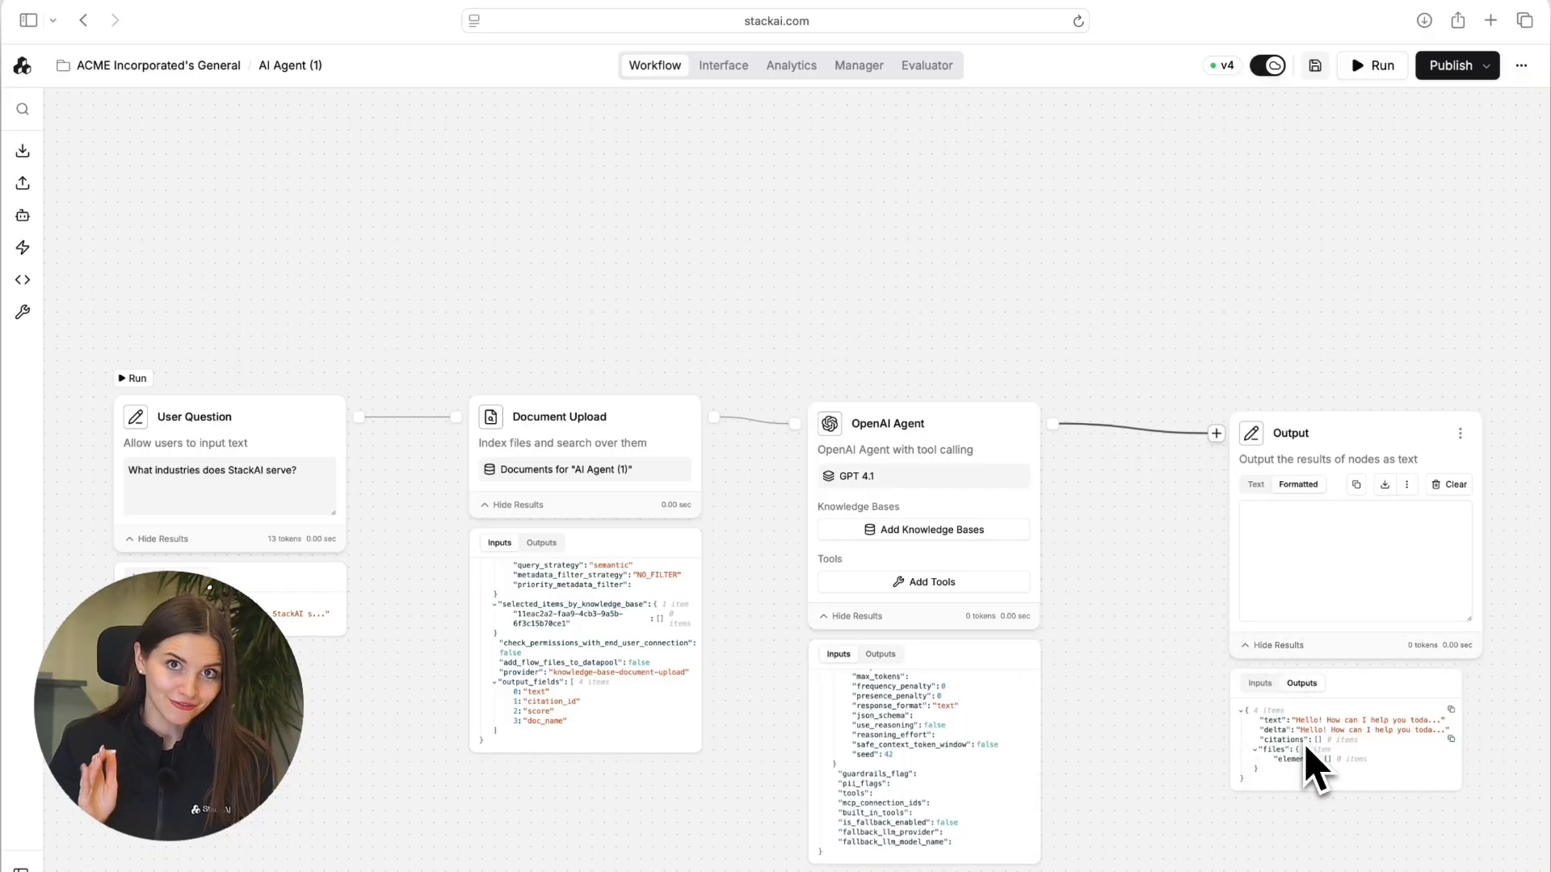
left_click(1261, 684)
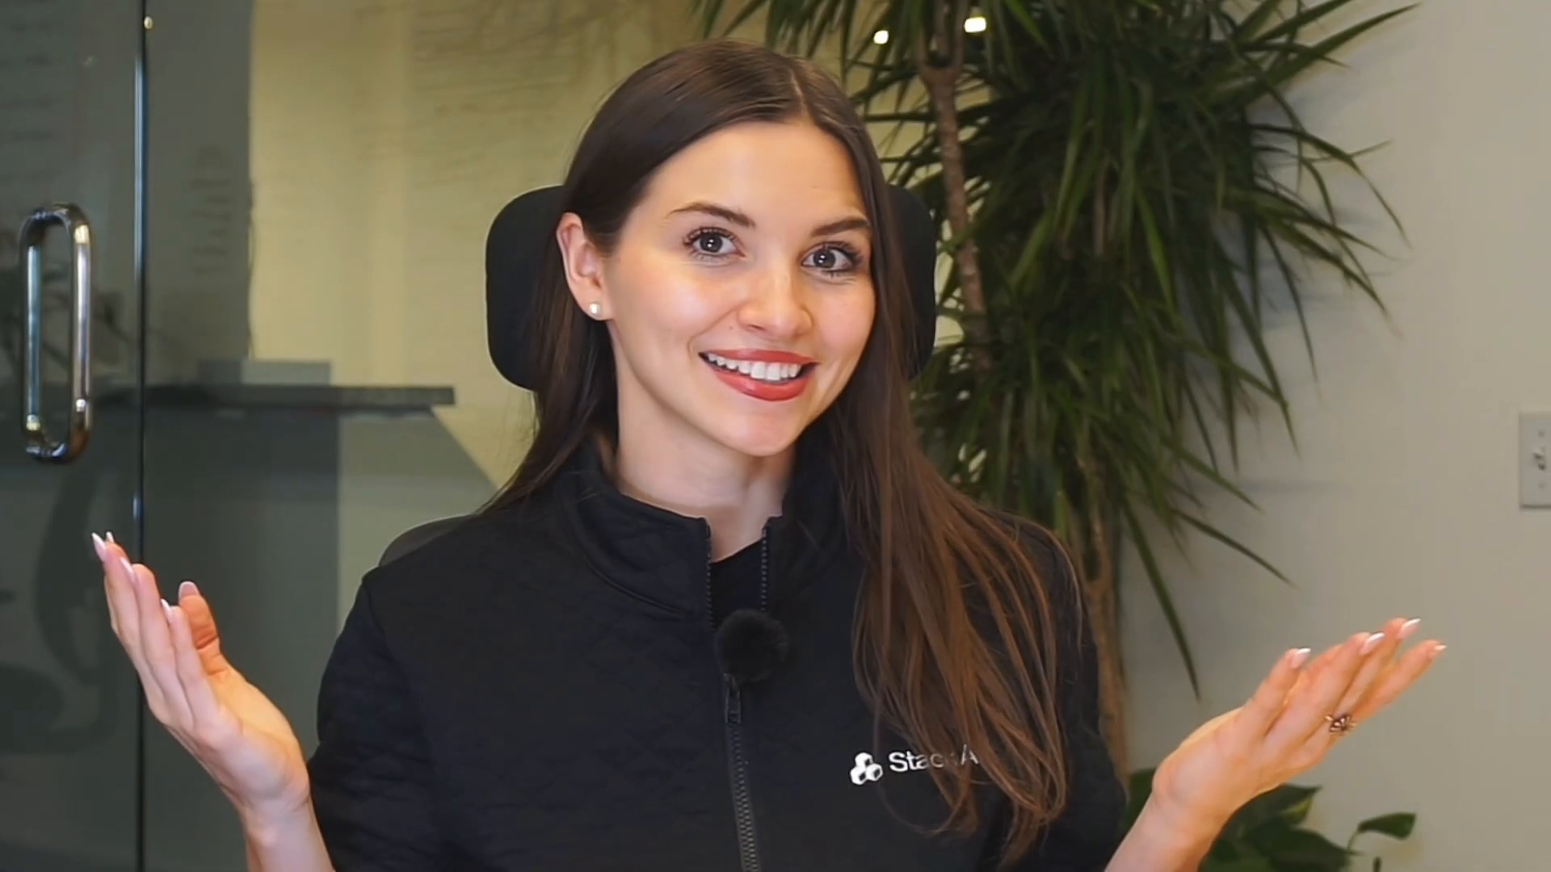